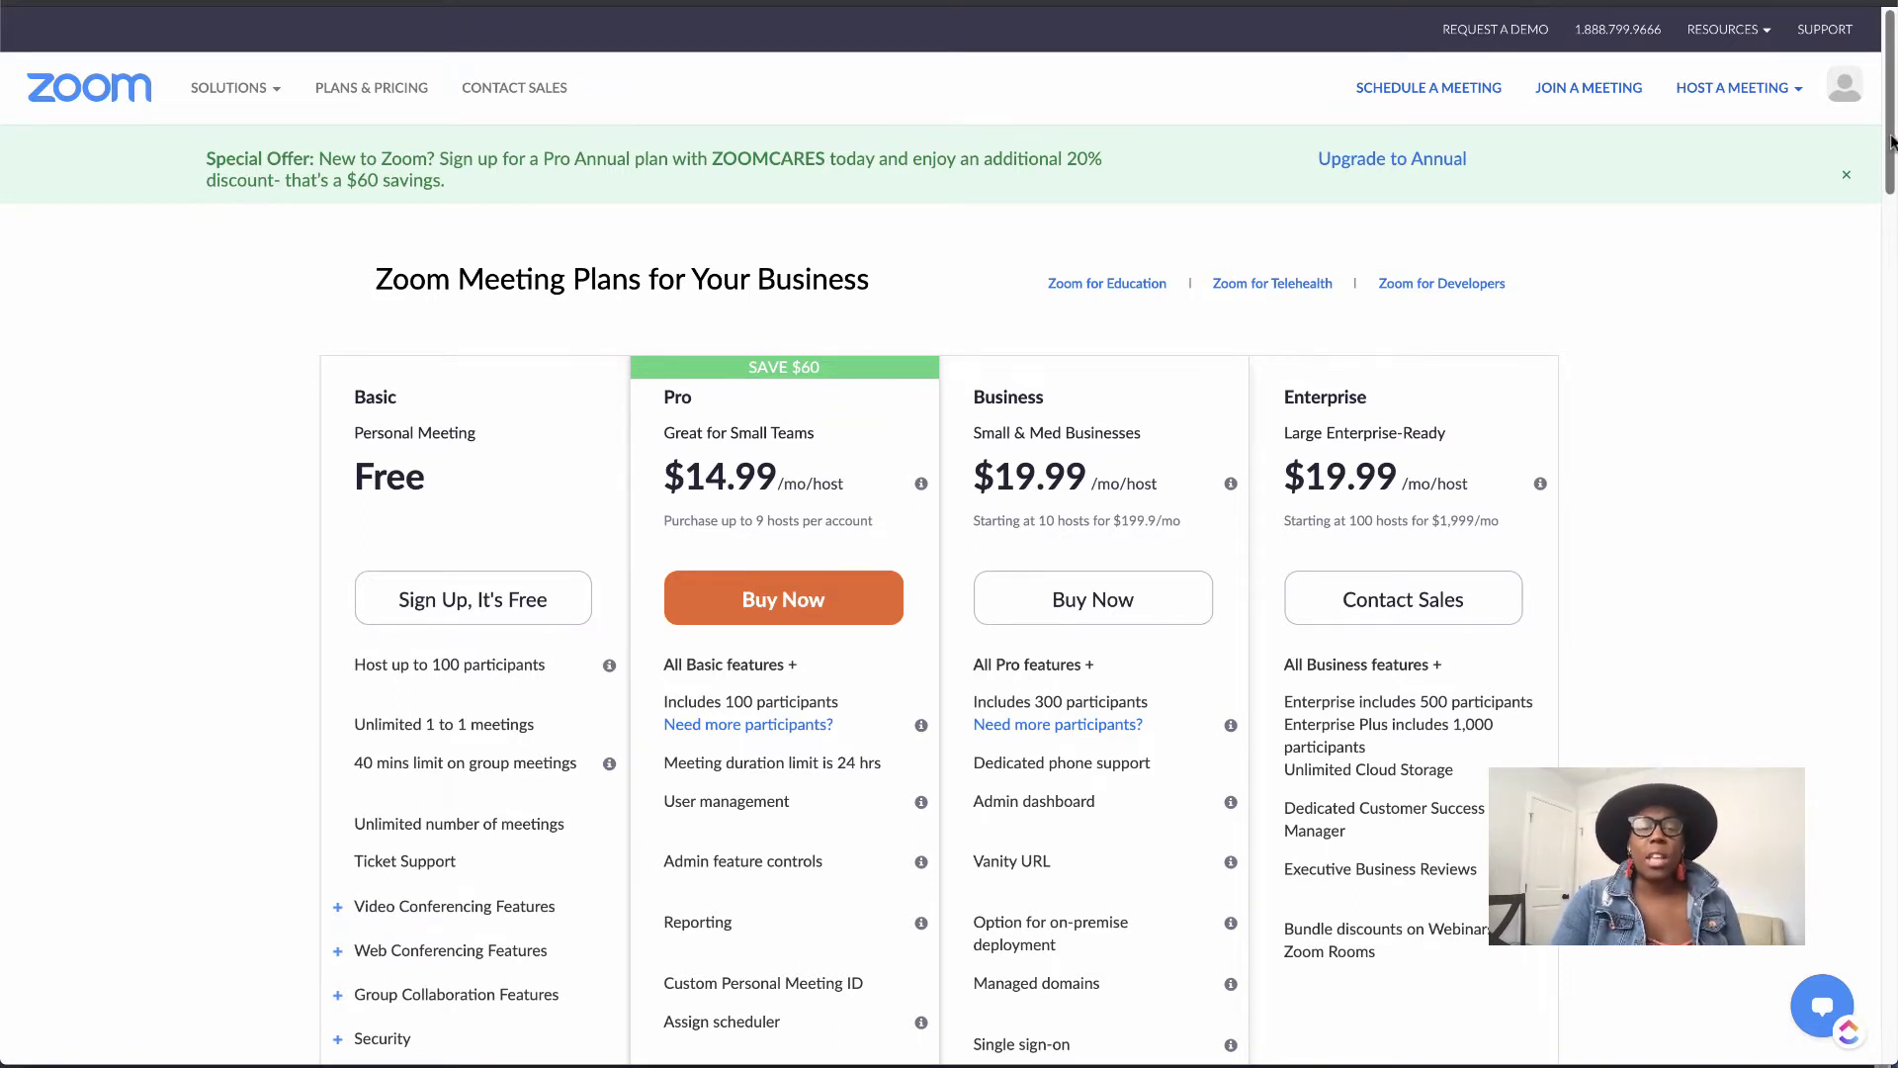
Dismiss the special offer banner and sign up for a free account with the saved work email address.
left_click(1846, 179)
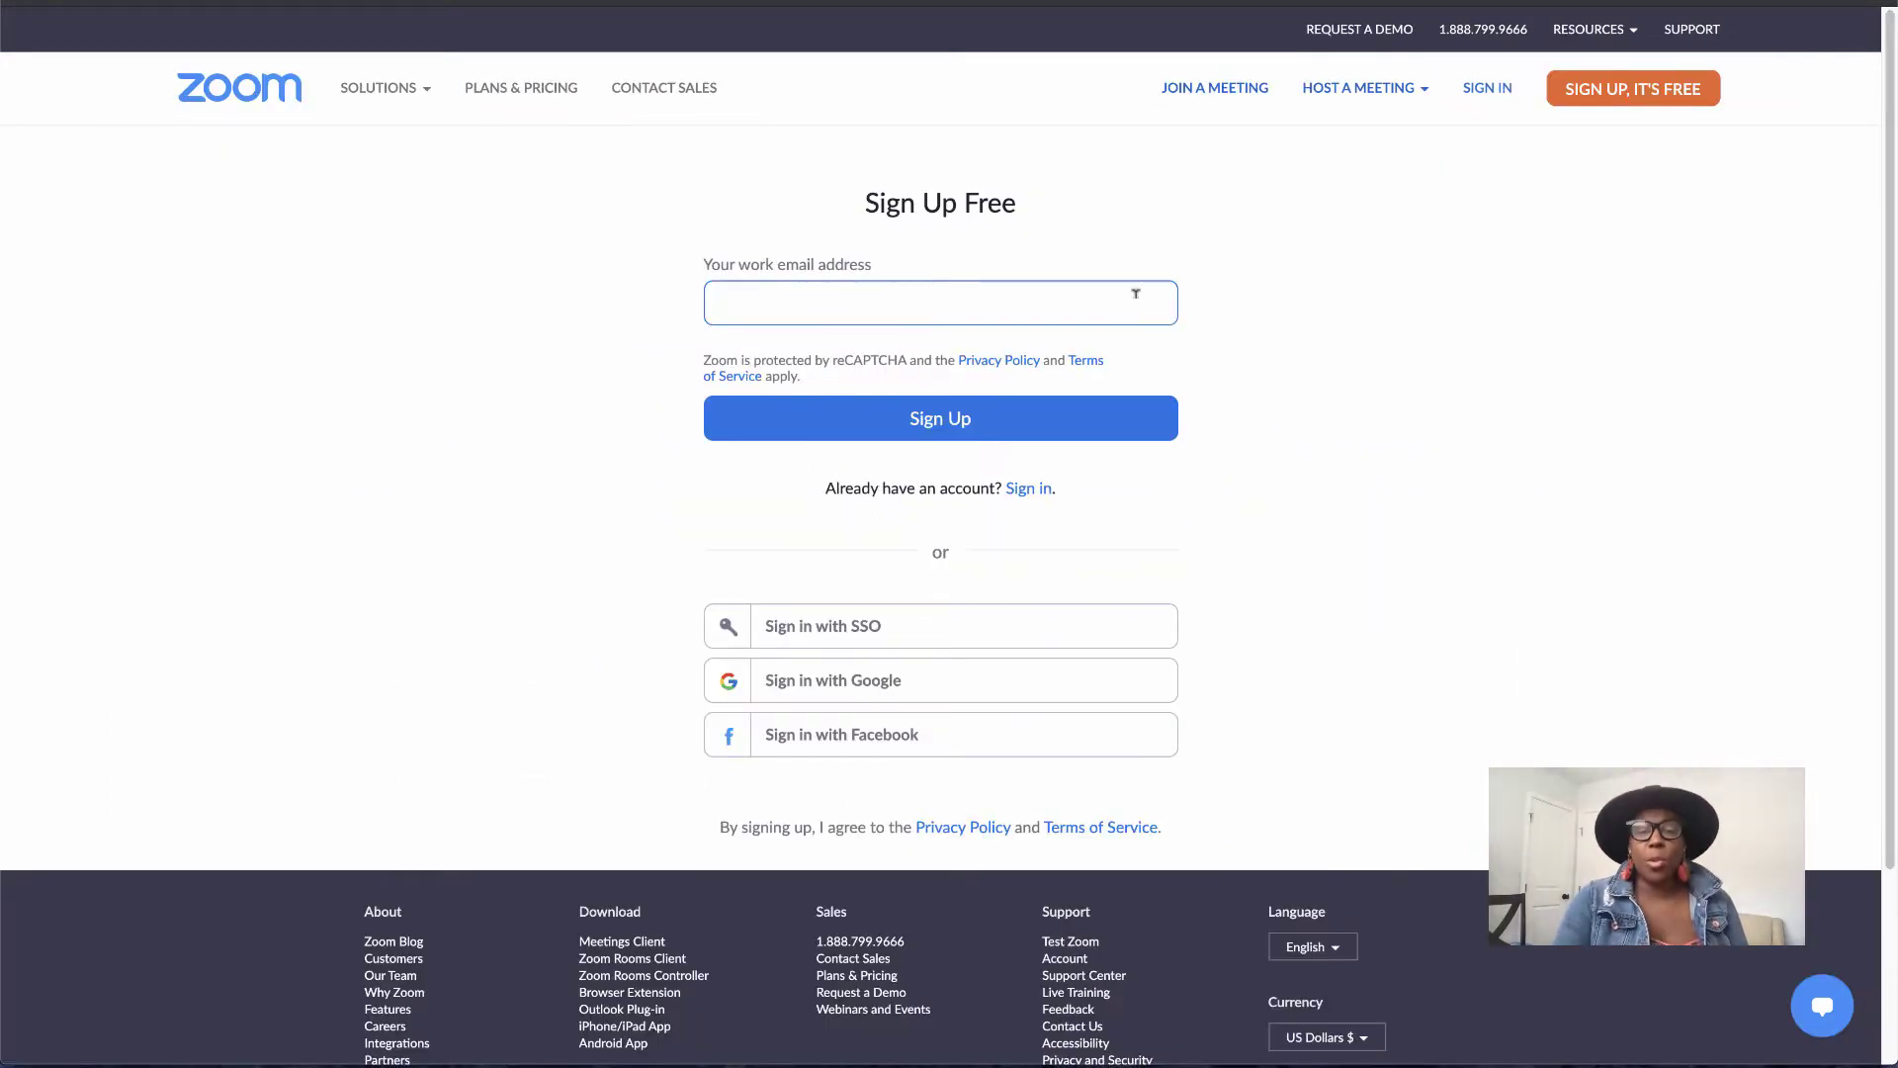
left_click(1135, 293)
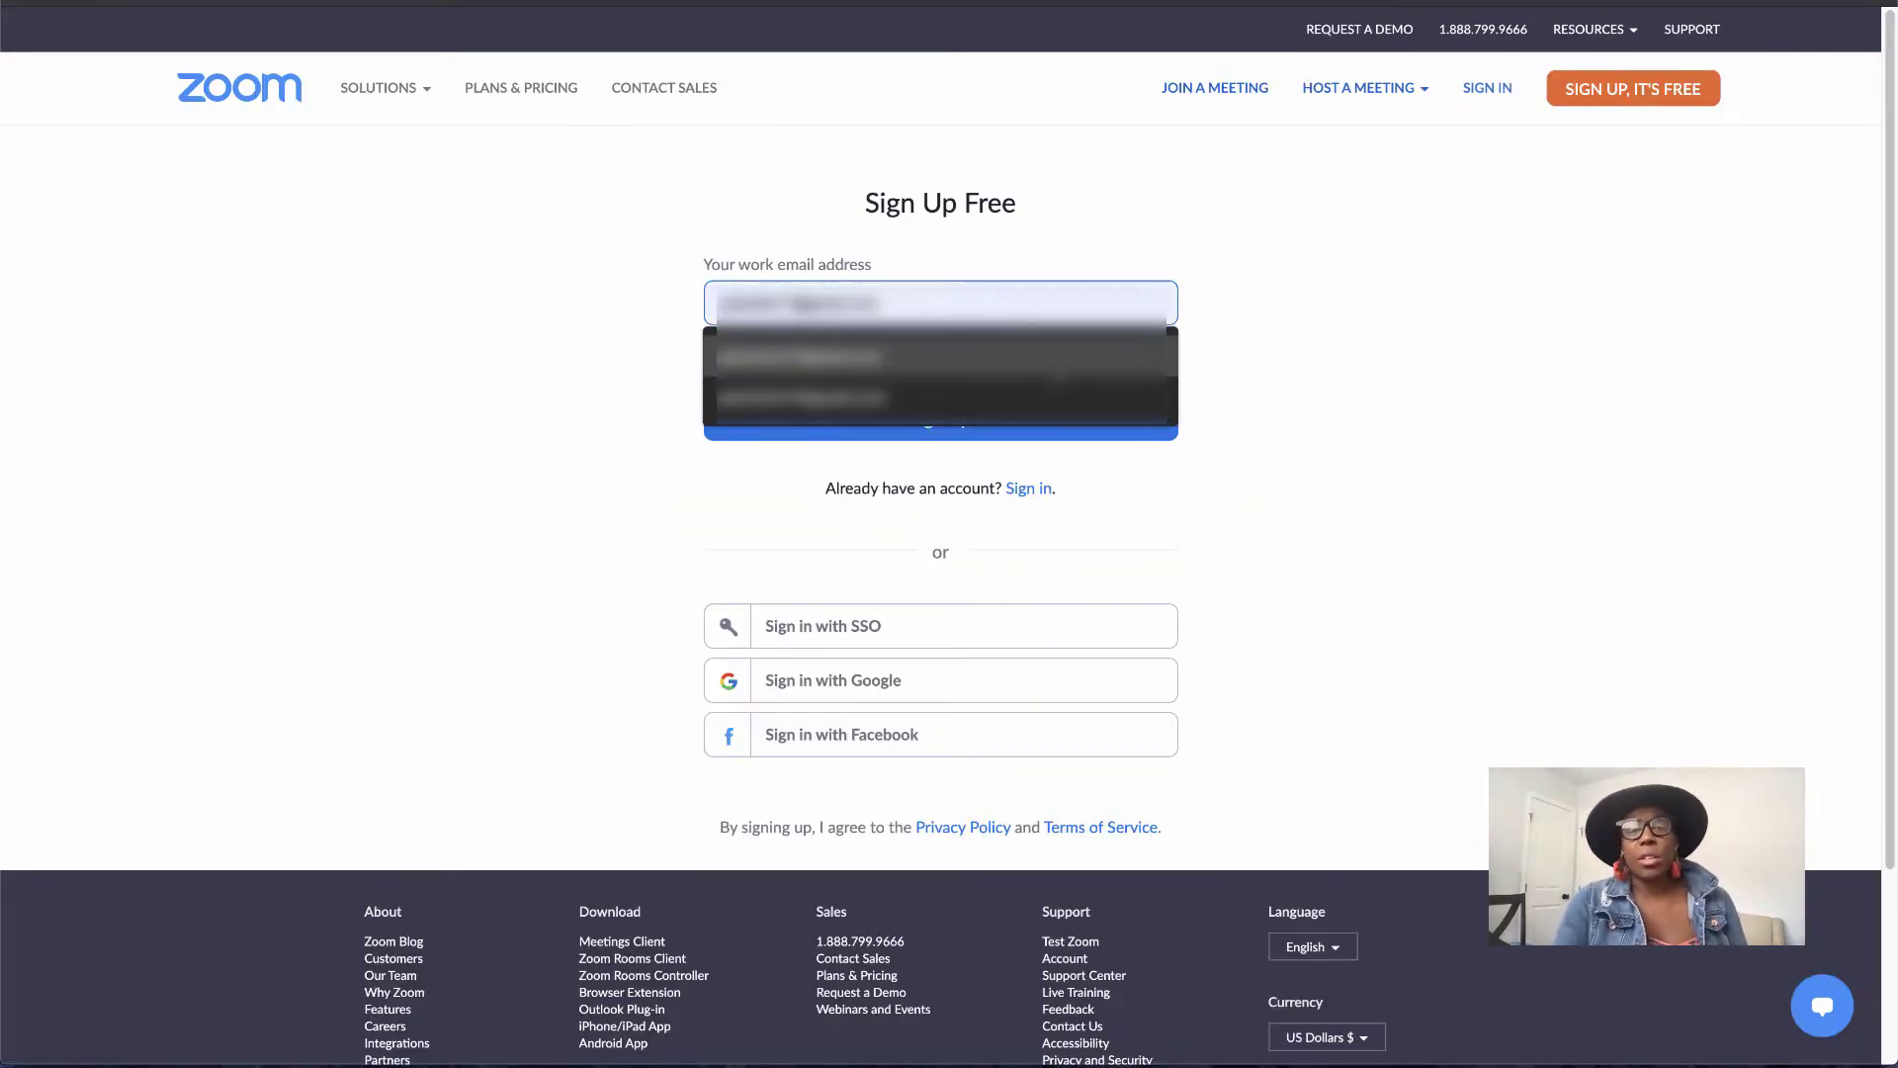
left_click(940, 356)
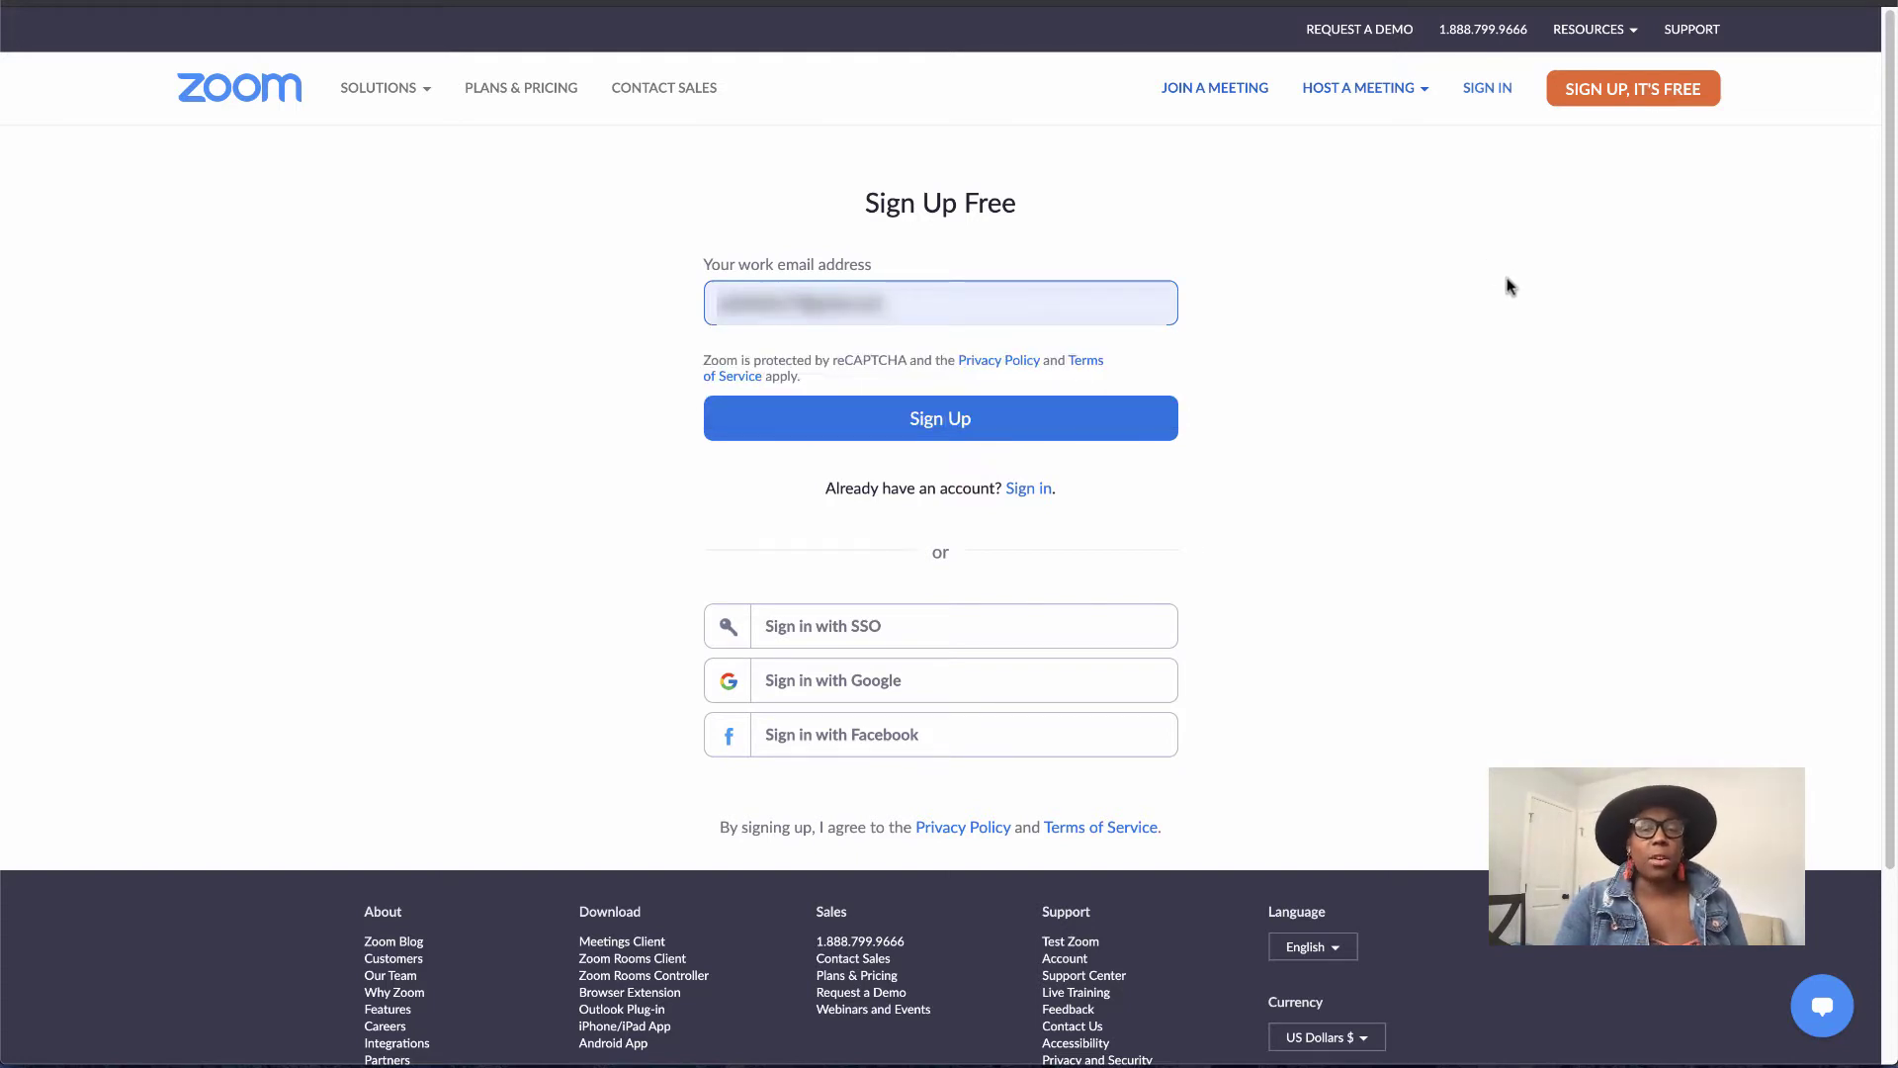
left_click(1164, 438)
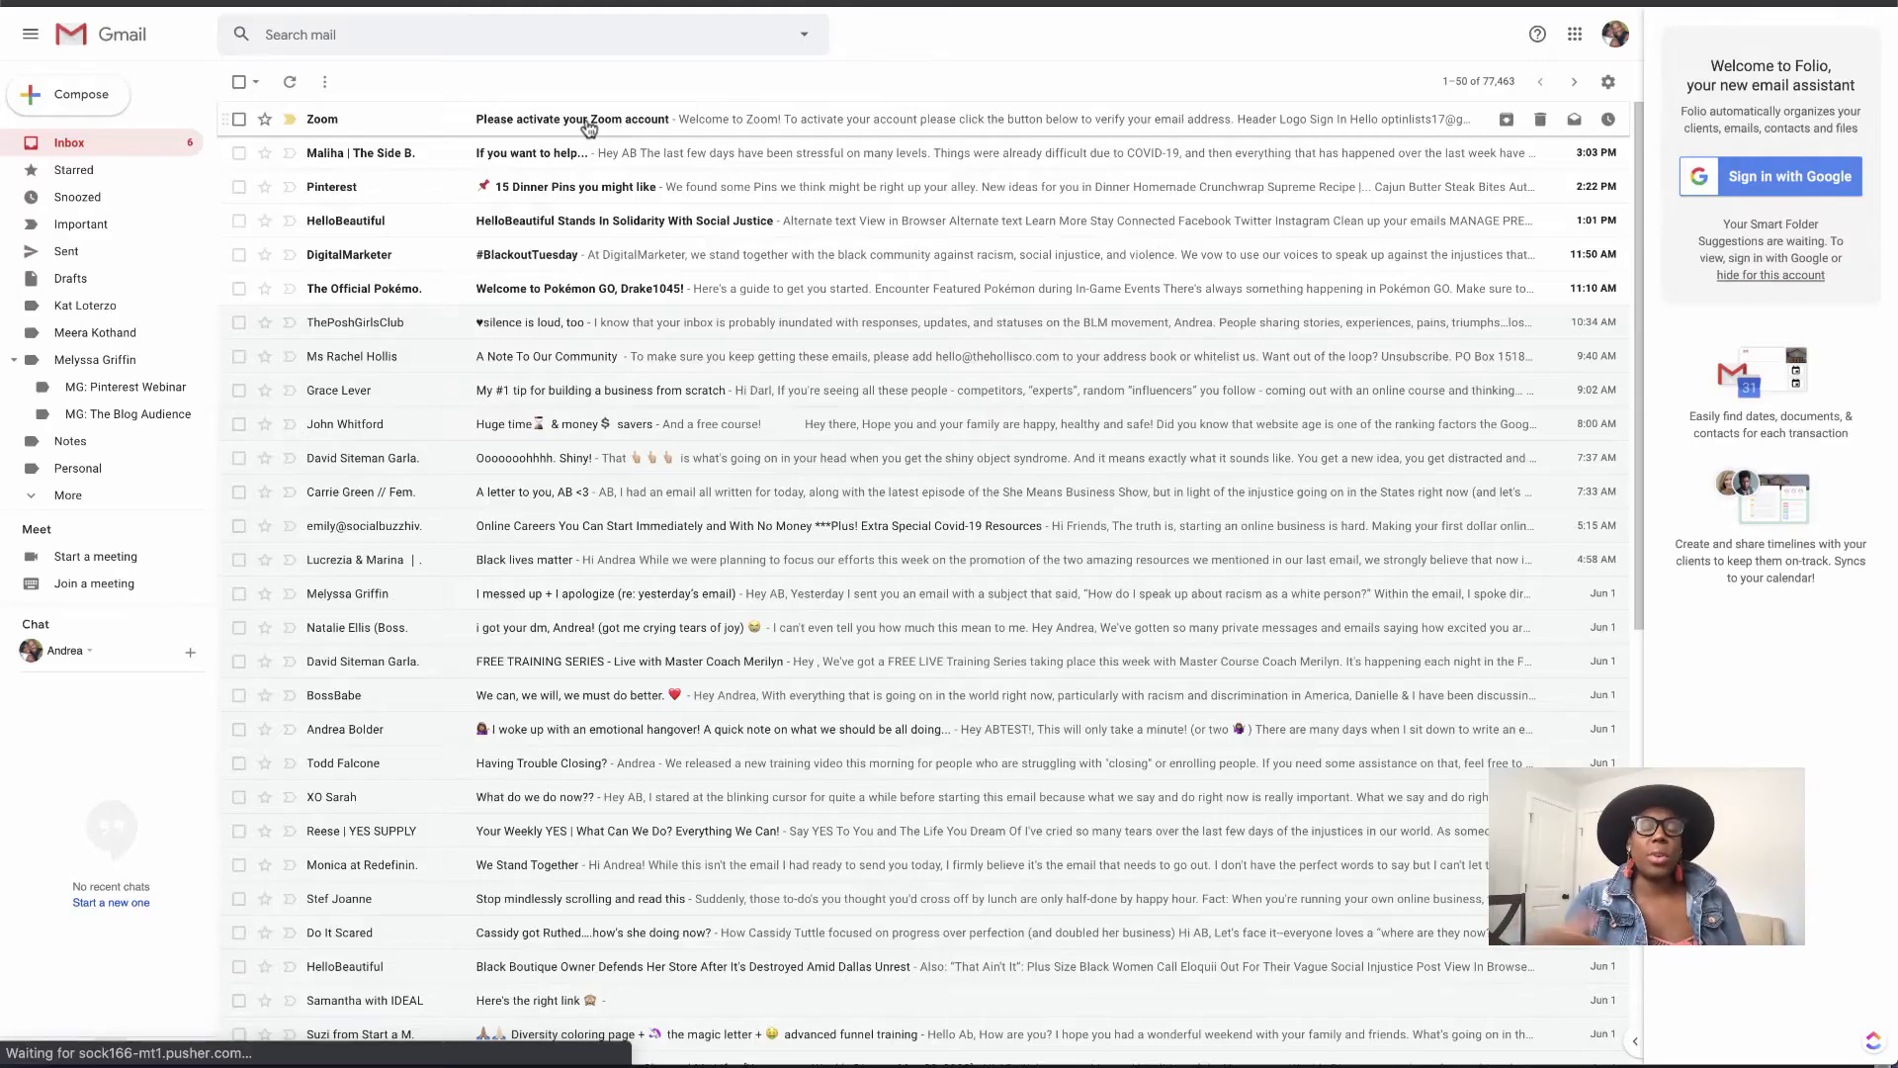
Open the Zoom activation email in Gmail, update the browser's saved password and activate the account.
left_click(589, 126)
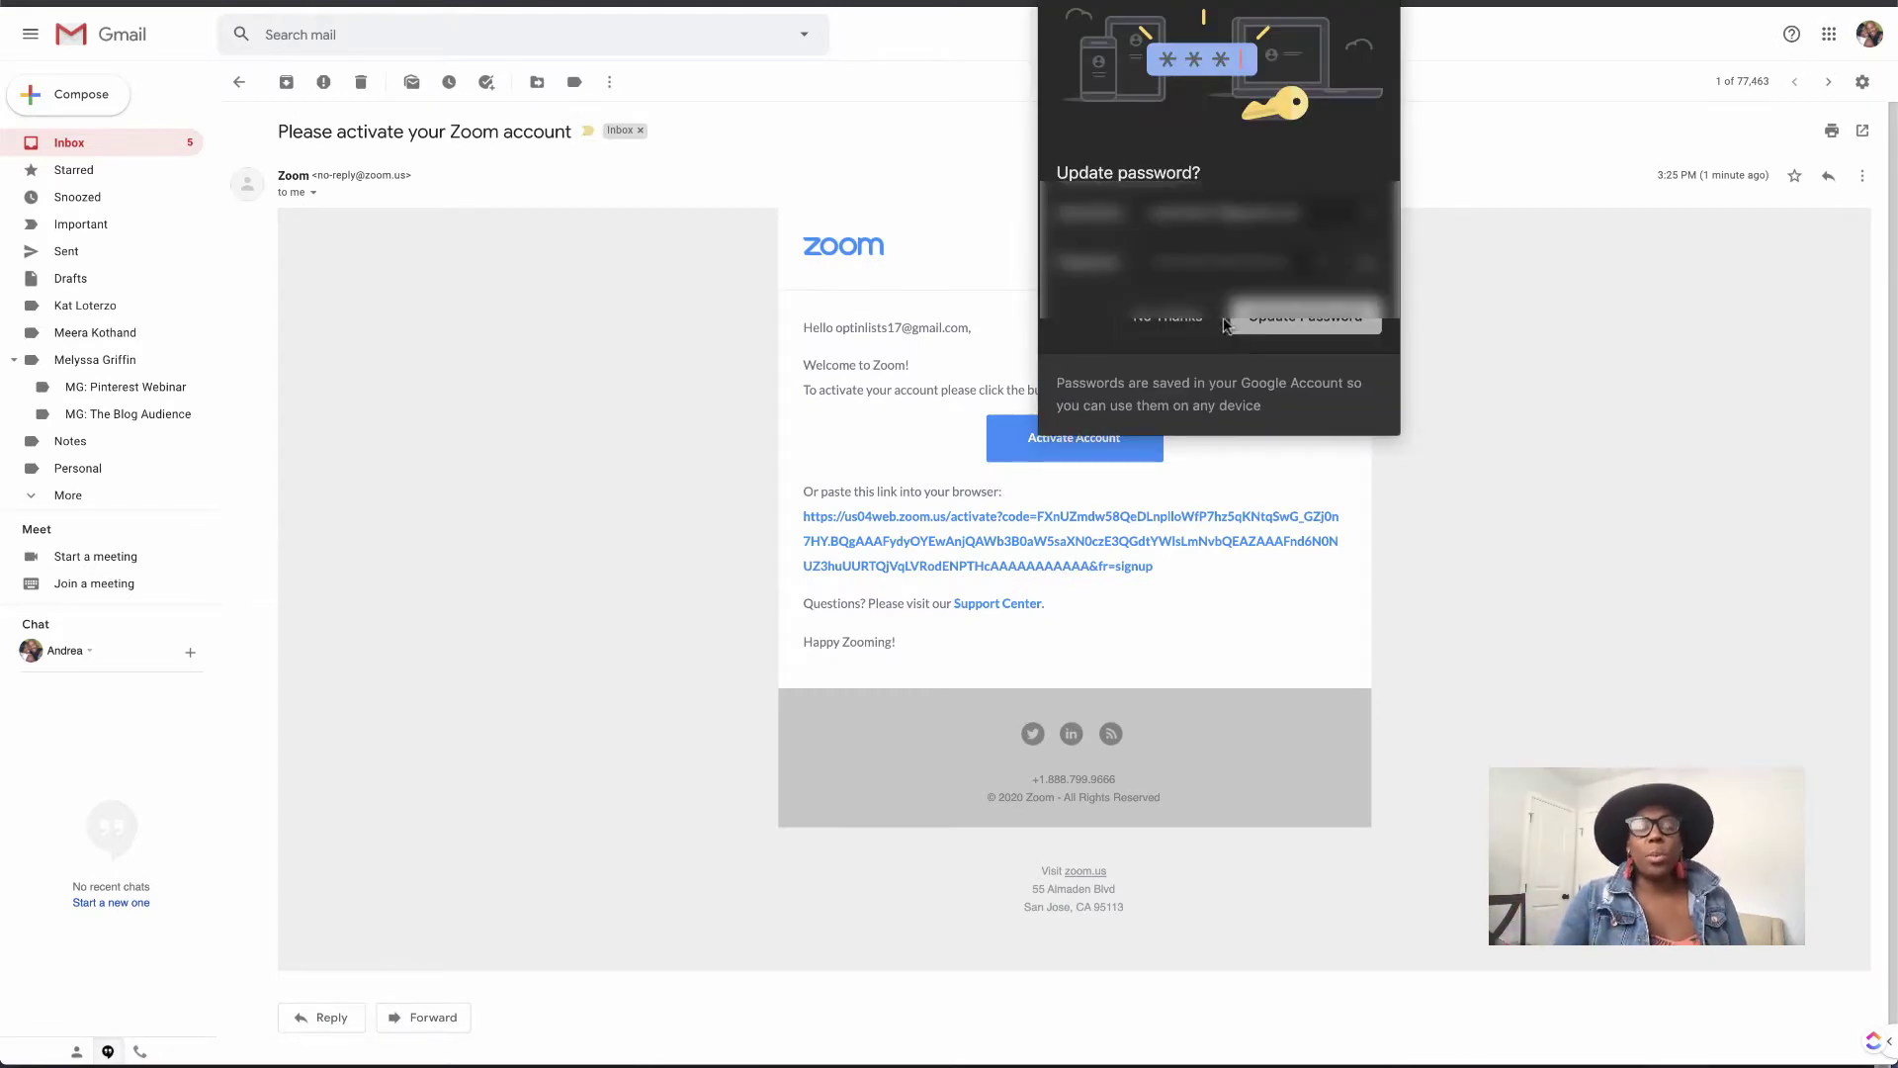
left_click(1269, 319)
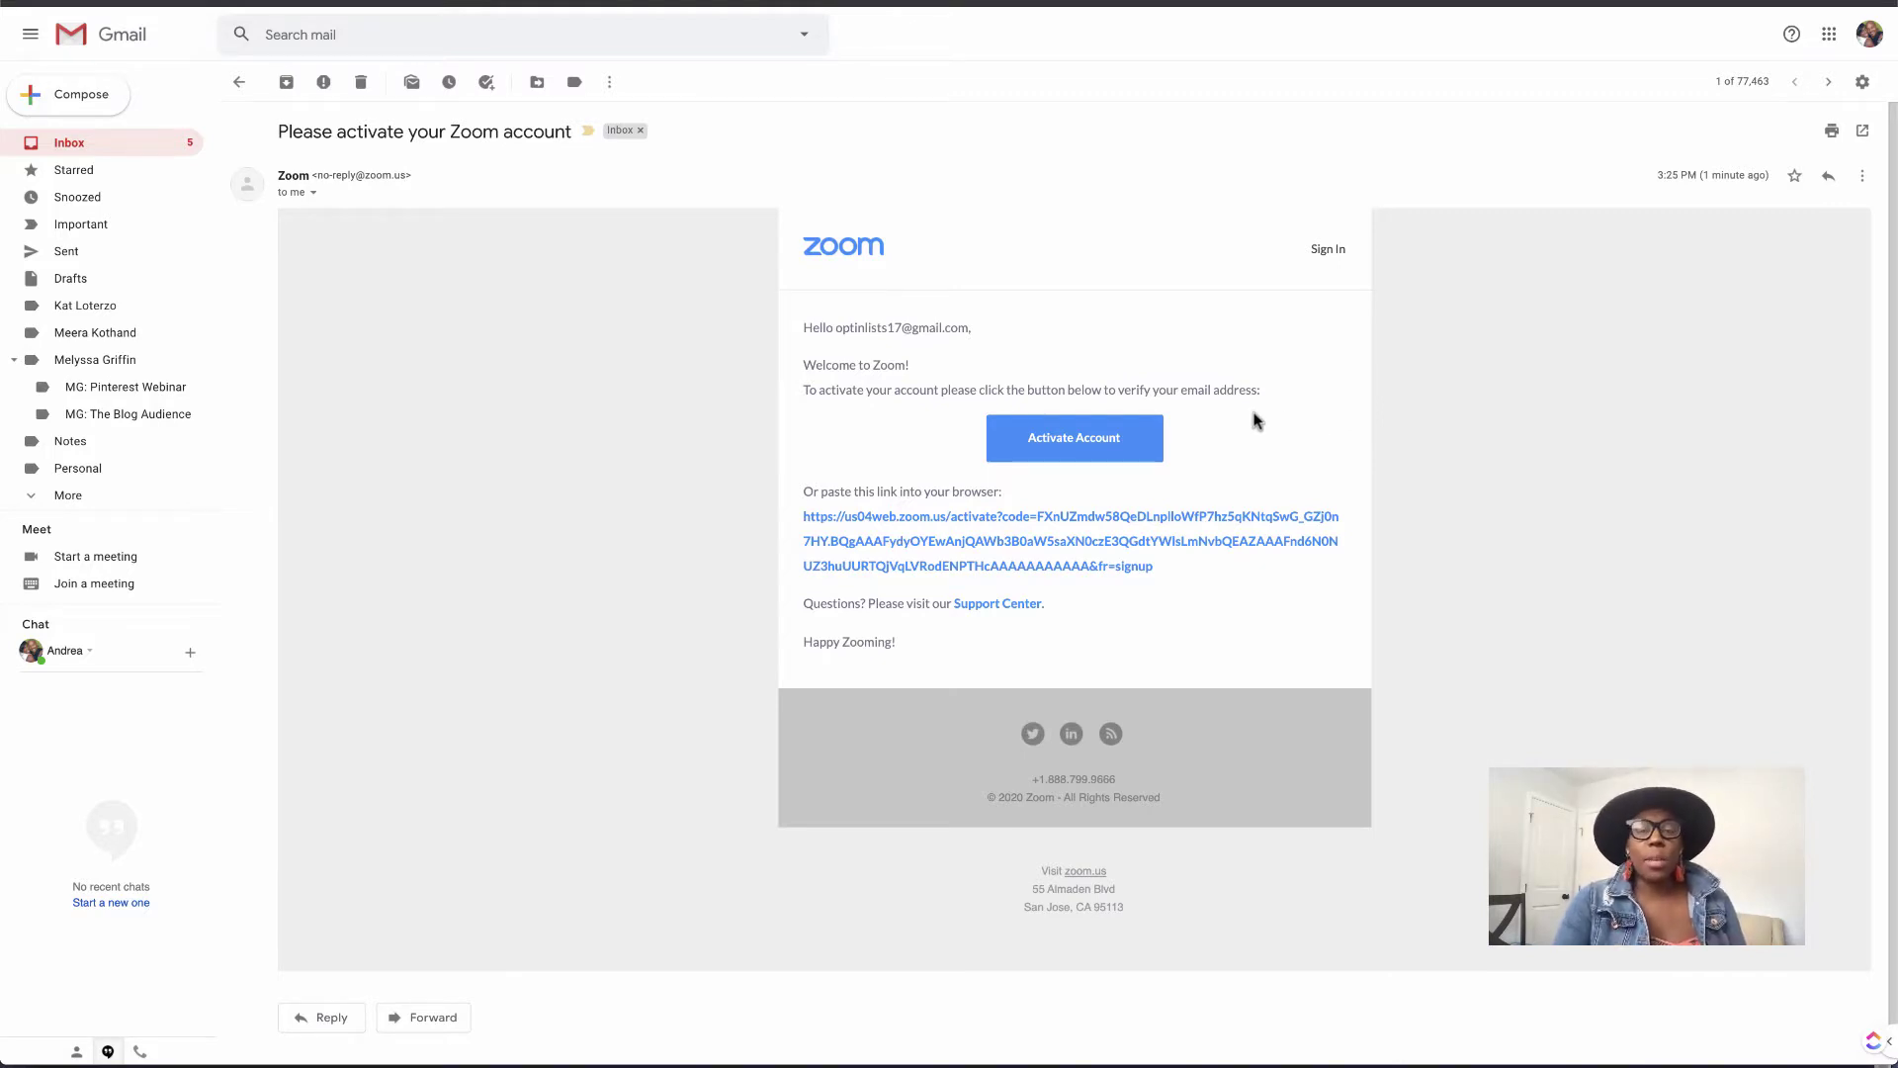
left_click(1131, 447)
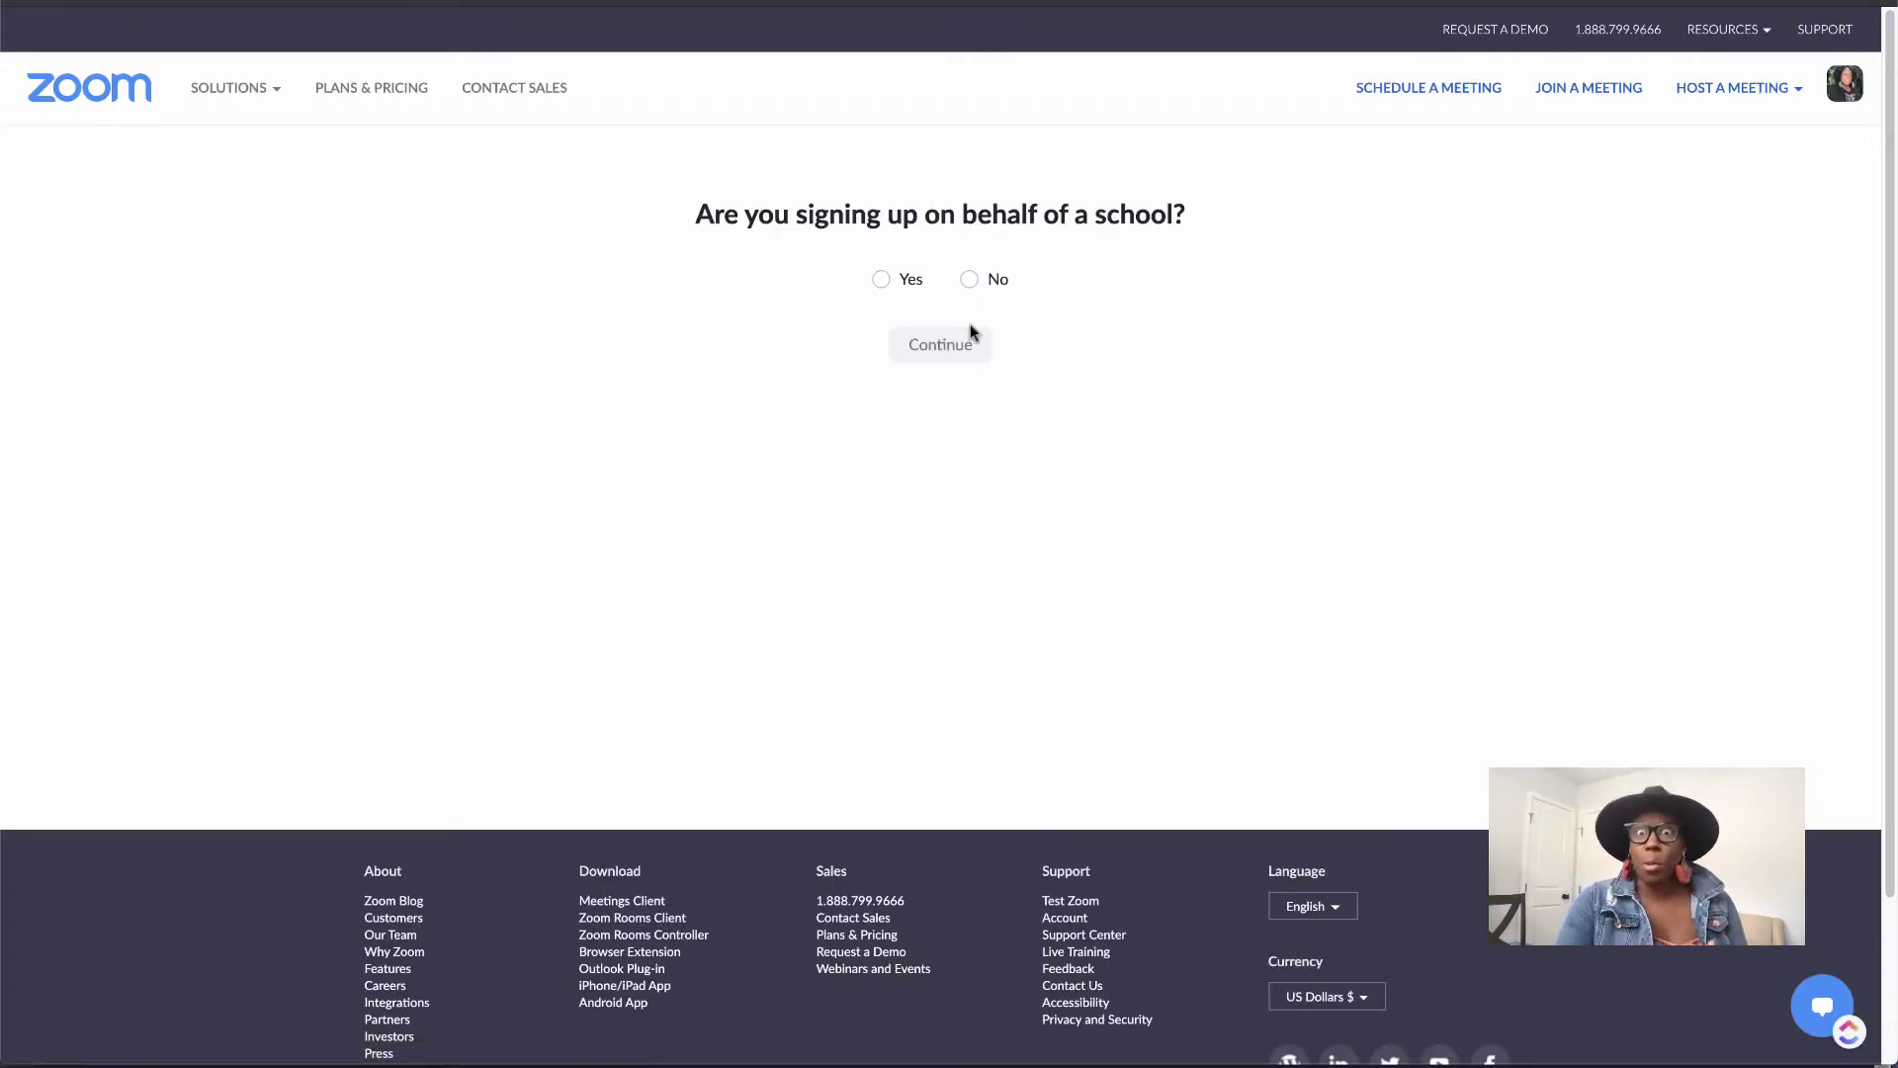
Answer No to signing up on behalf of a school and fill in the account holder's first and last name.
left_click(969, 281)
left_click(944, 344)
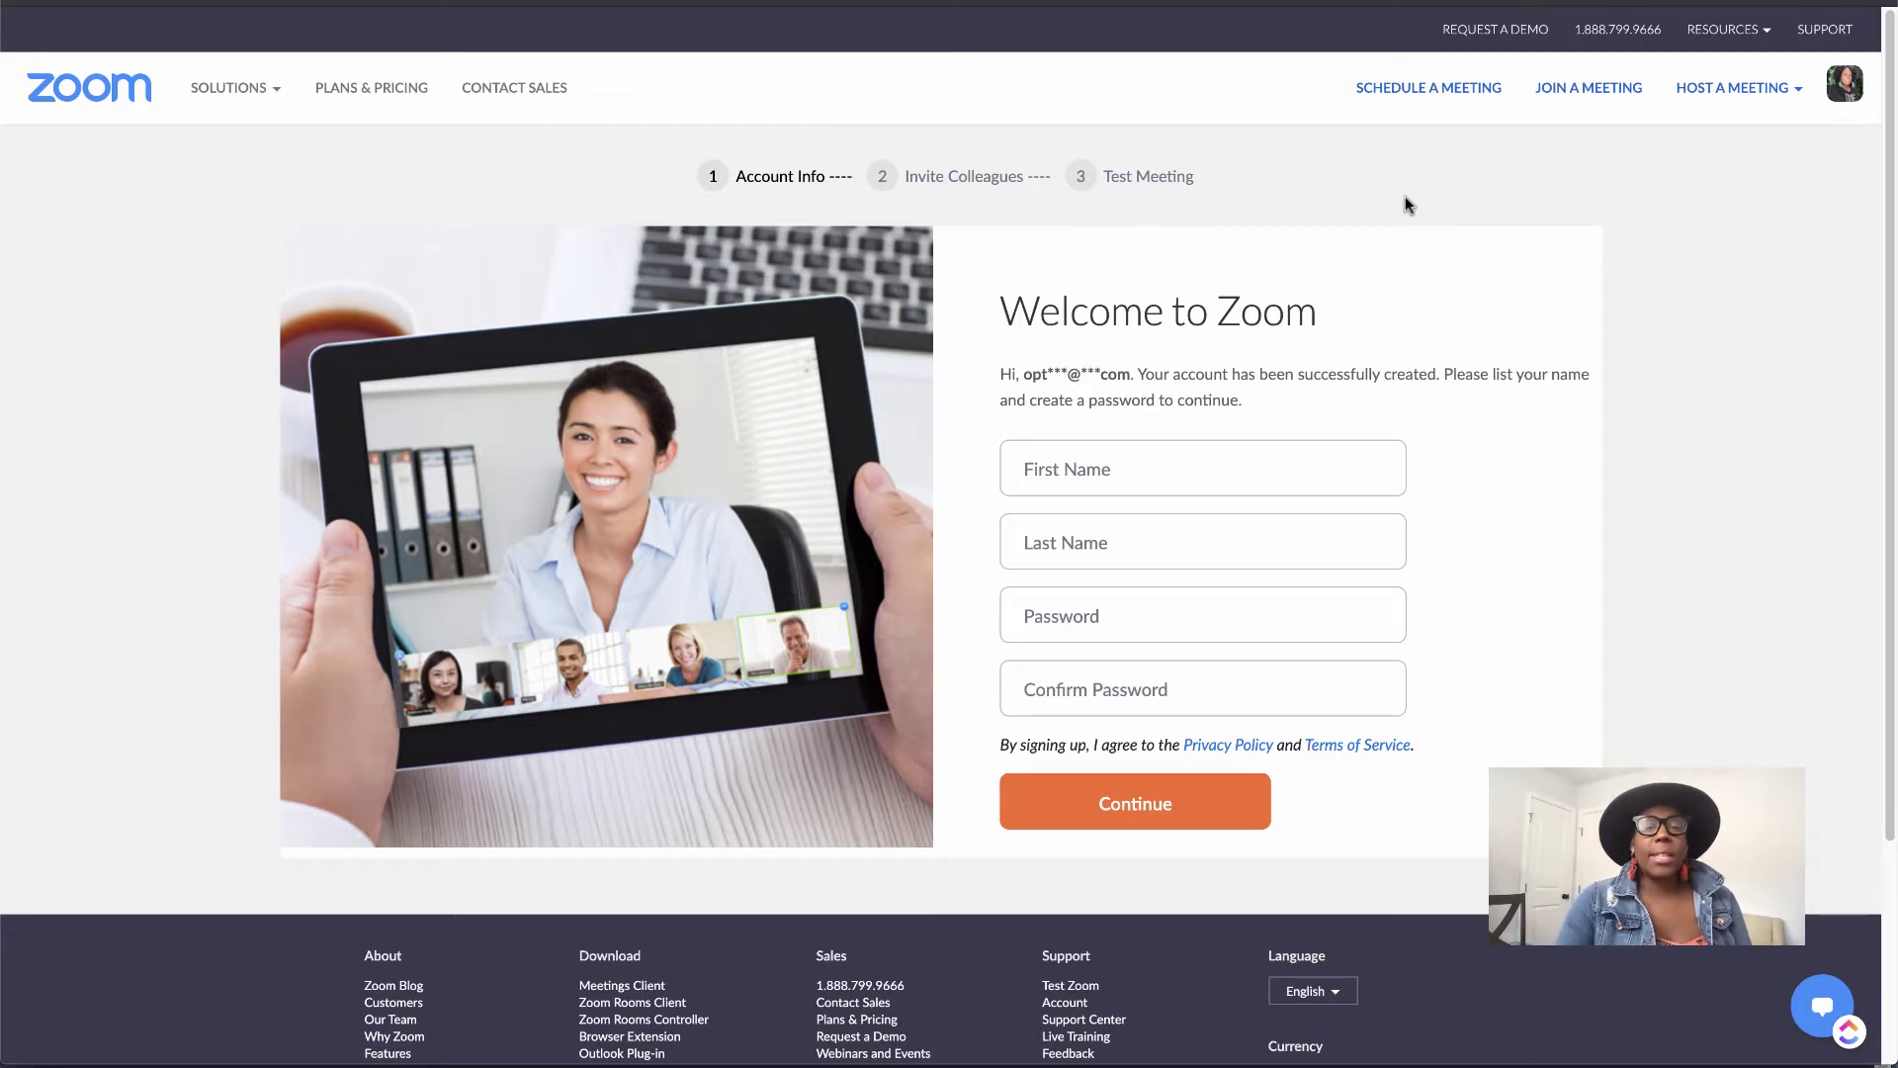
left_click(1264, 466)
left_click(1250, 512)
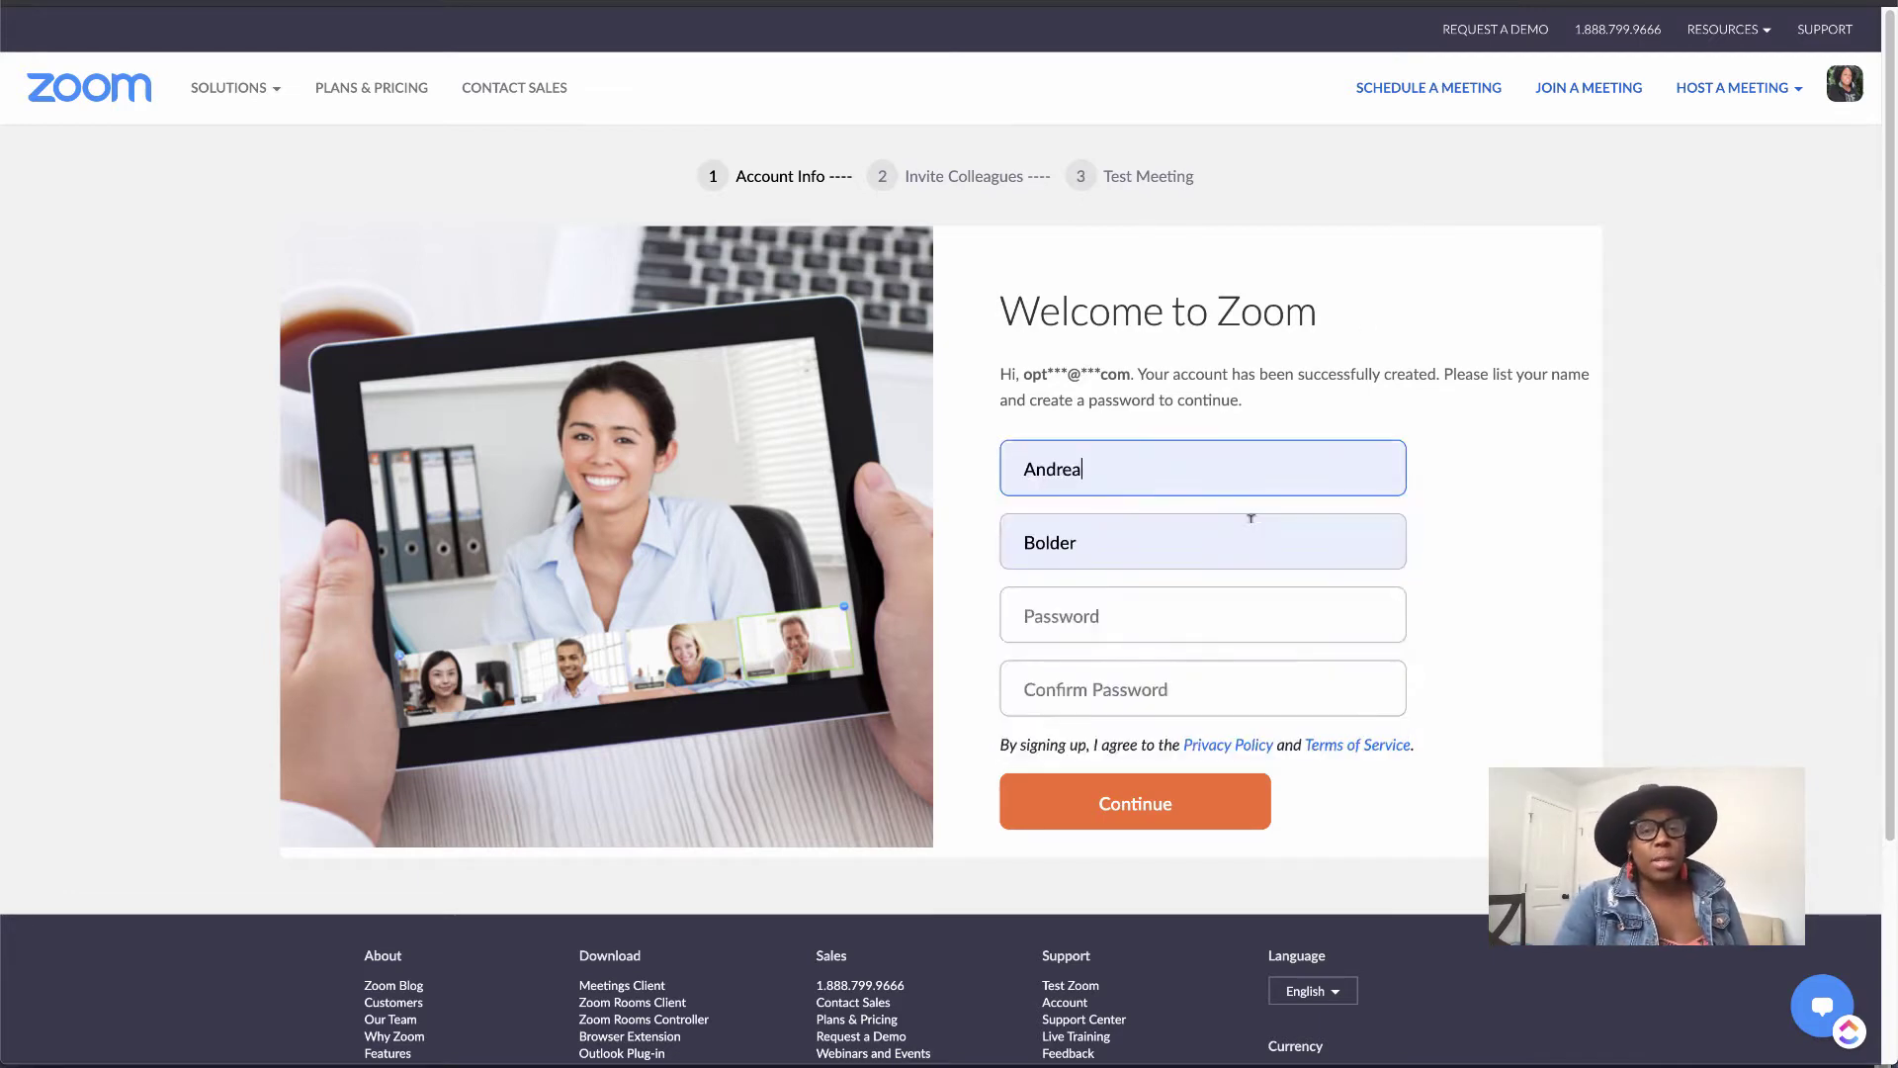
left_click(1155, 616)
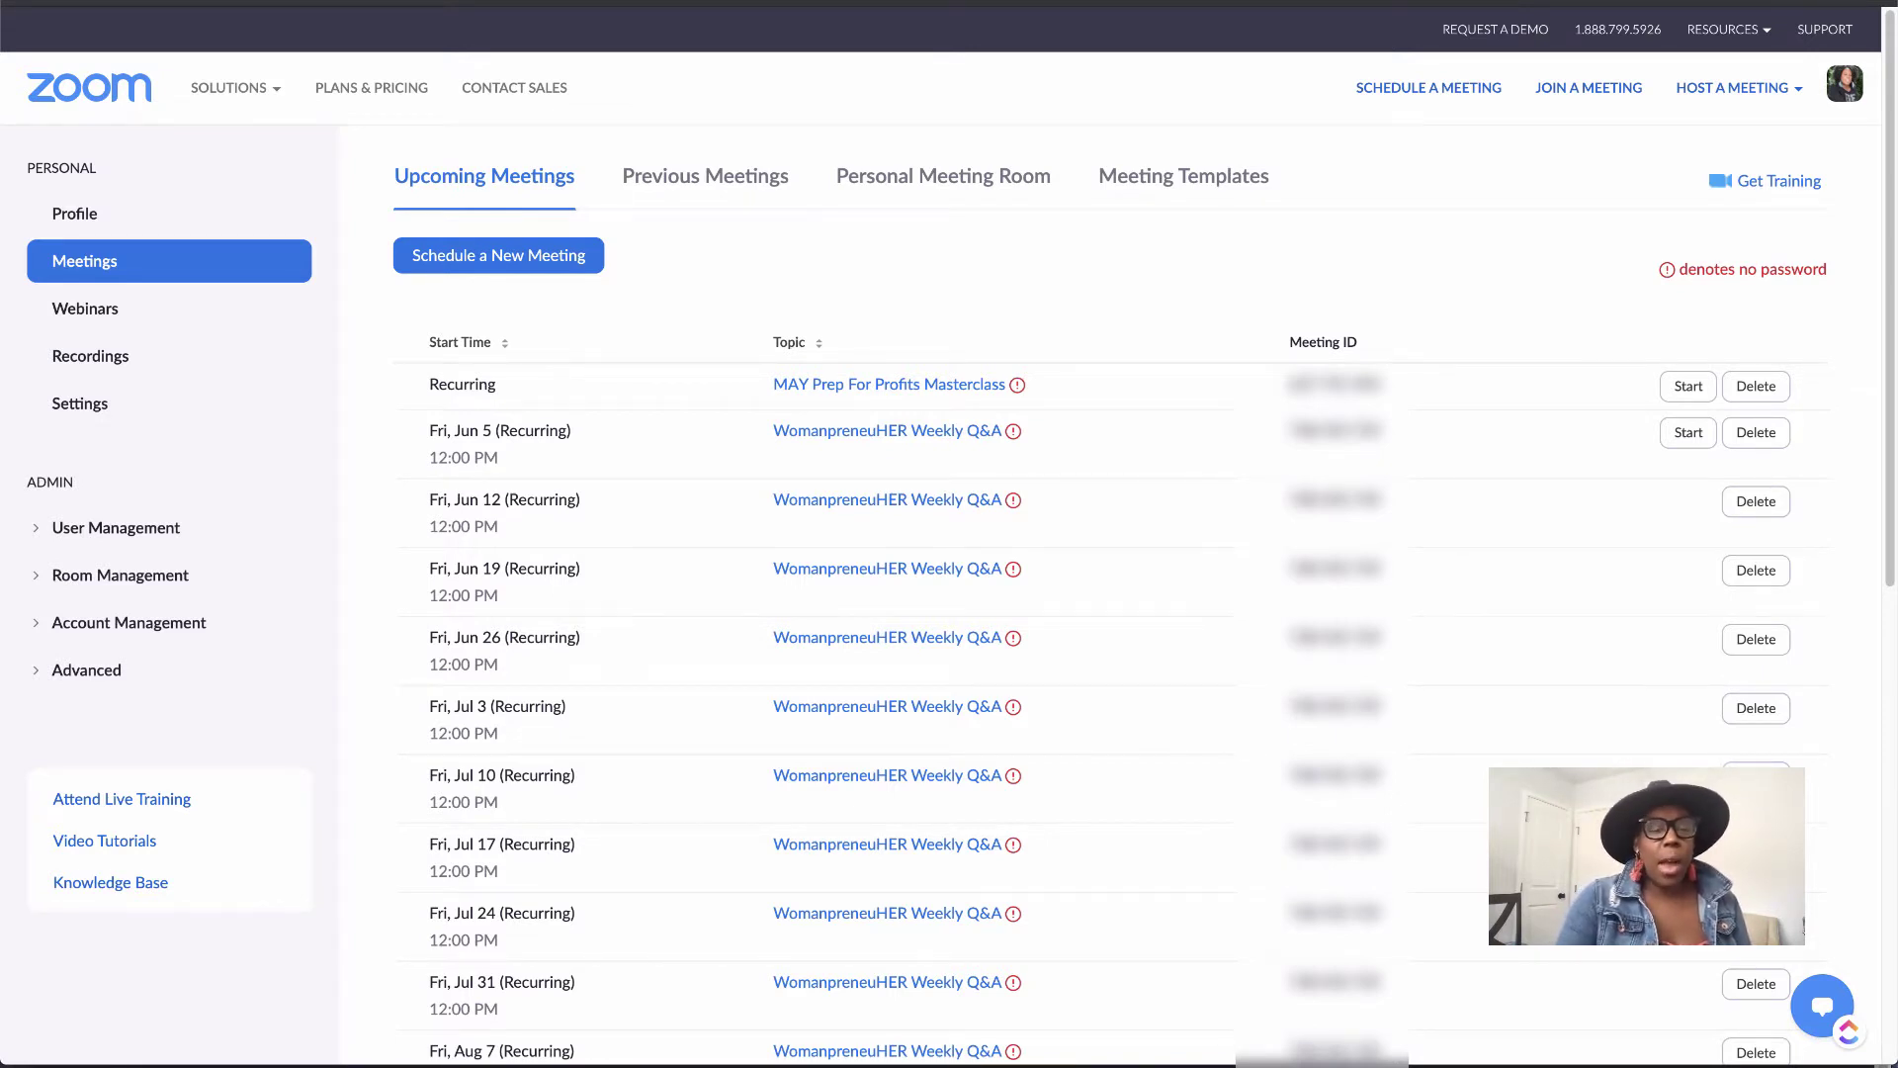
Review the profile page, the previous meetings, the meeting templates and the Personal Meeting Room details.
left_click(172, 214)
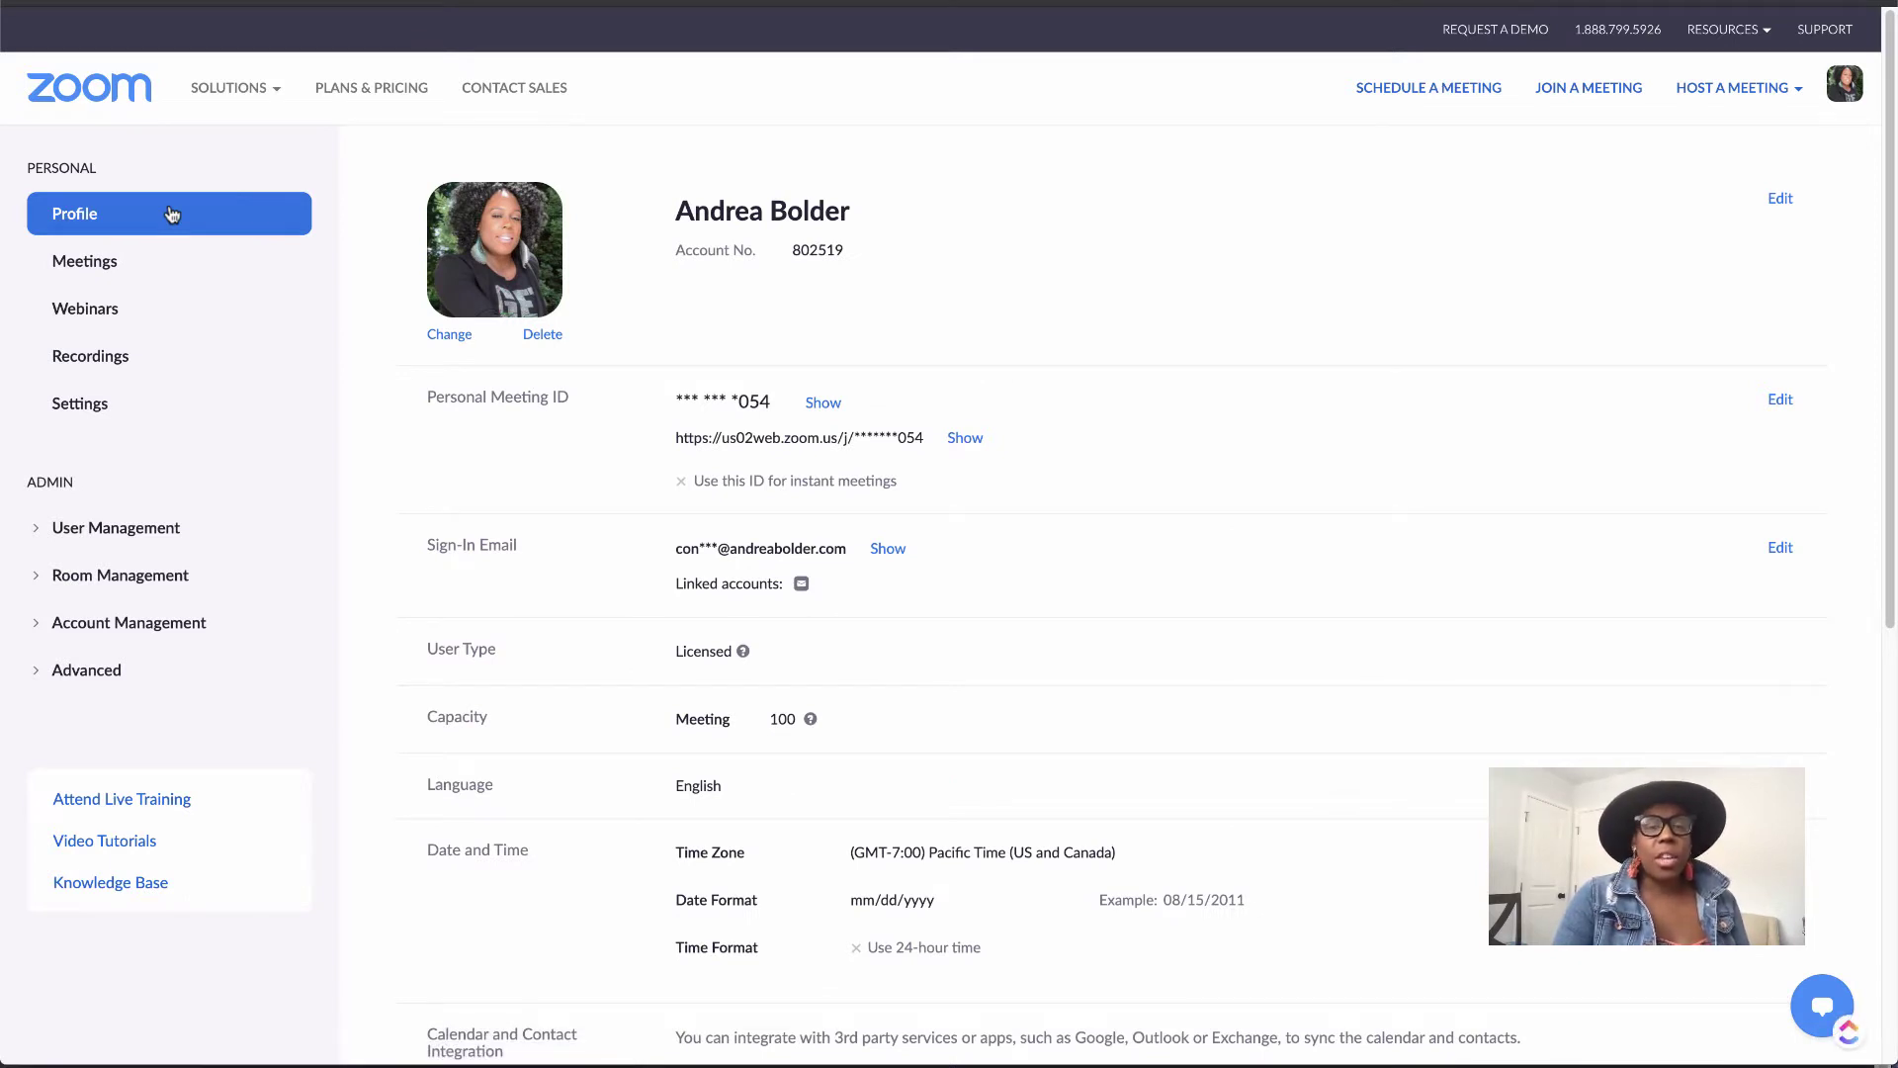
key("alt+Left")
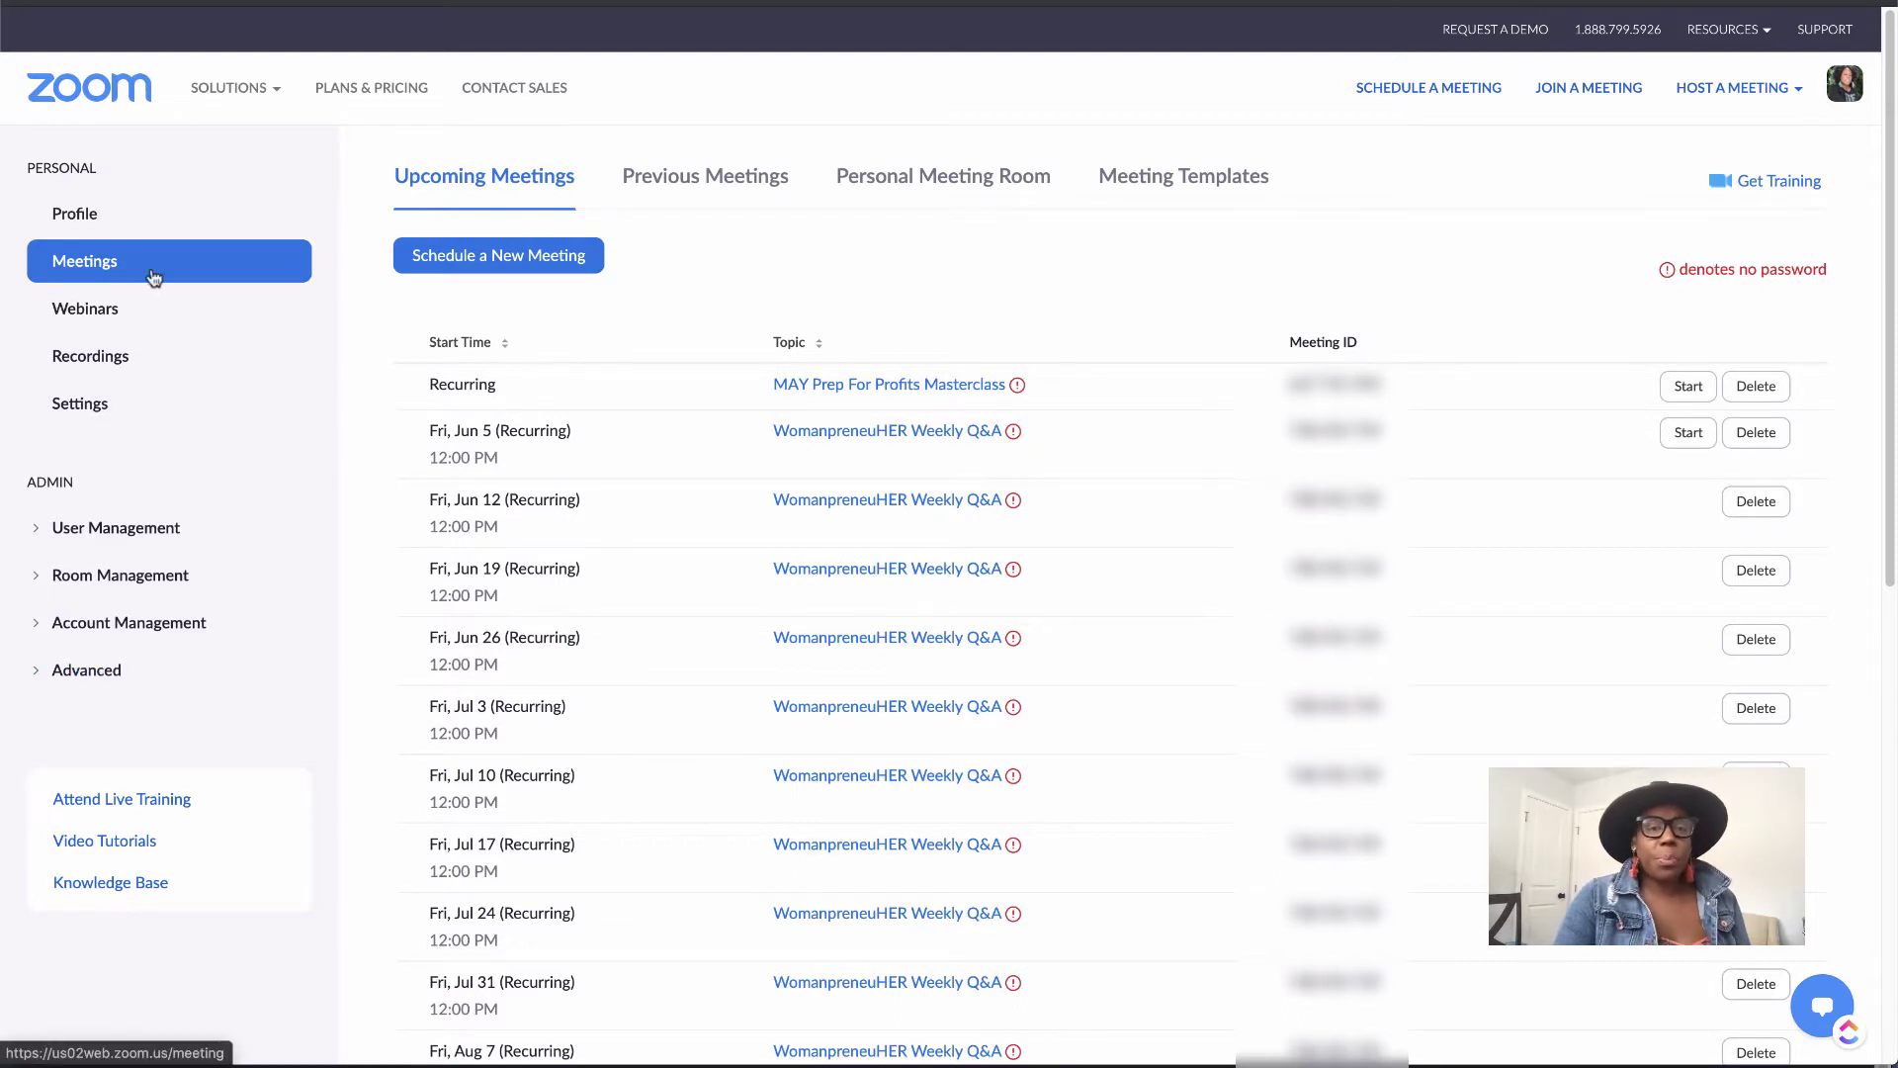
left_click(720, 186)
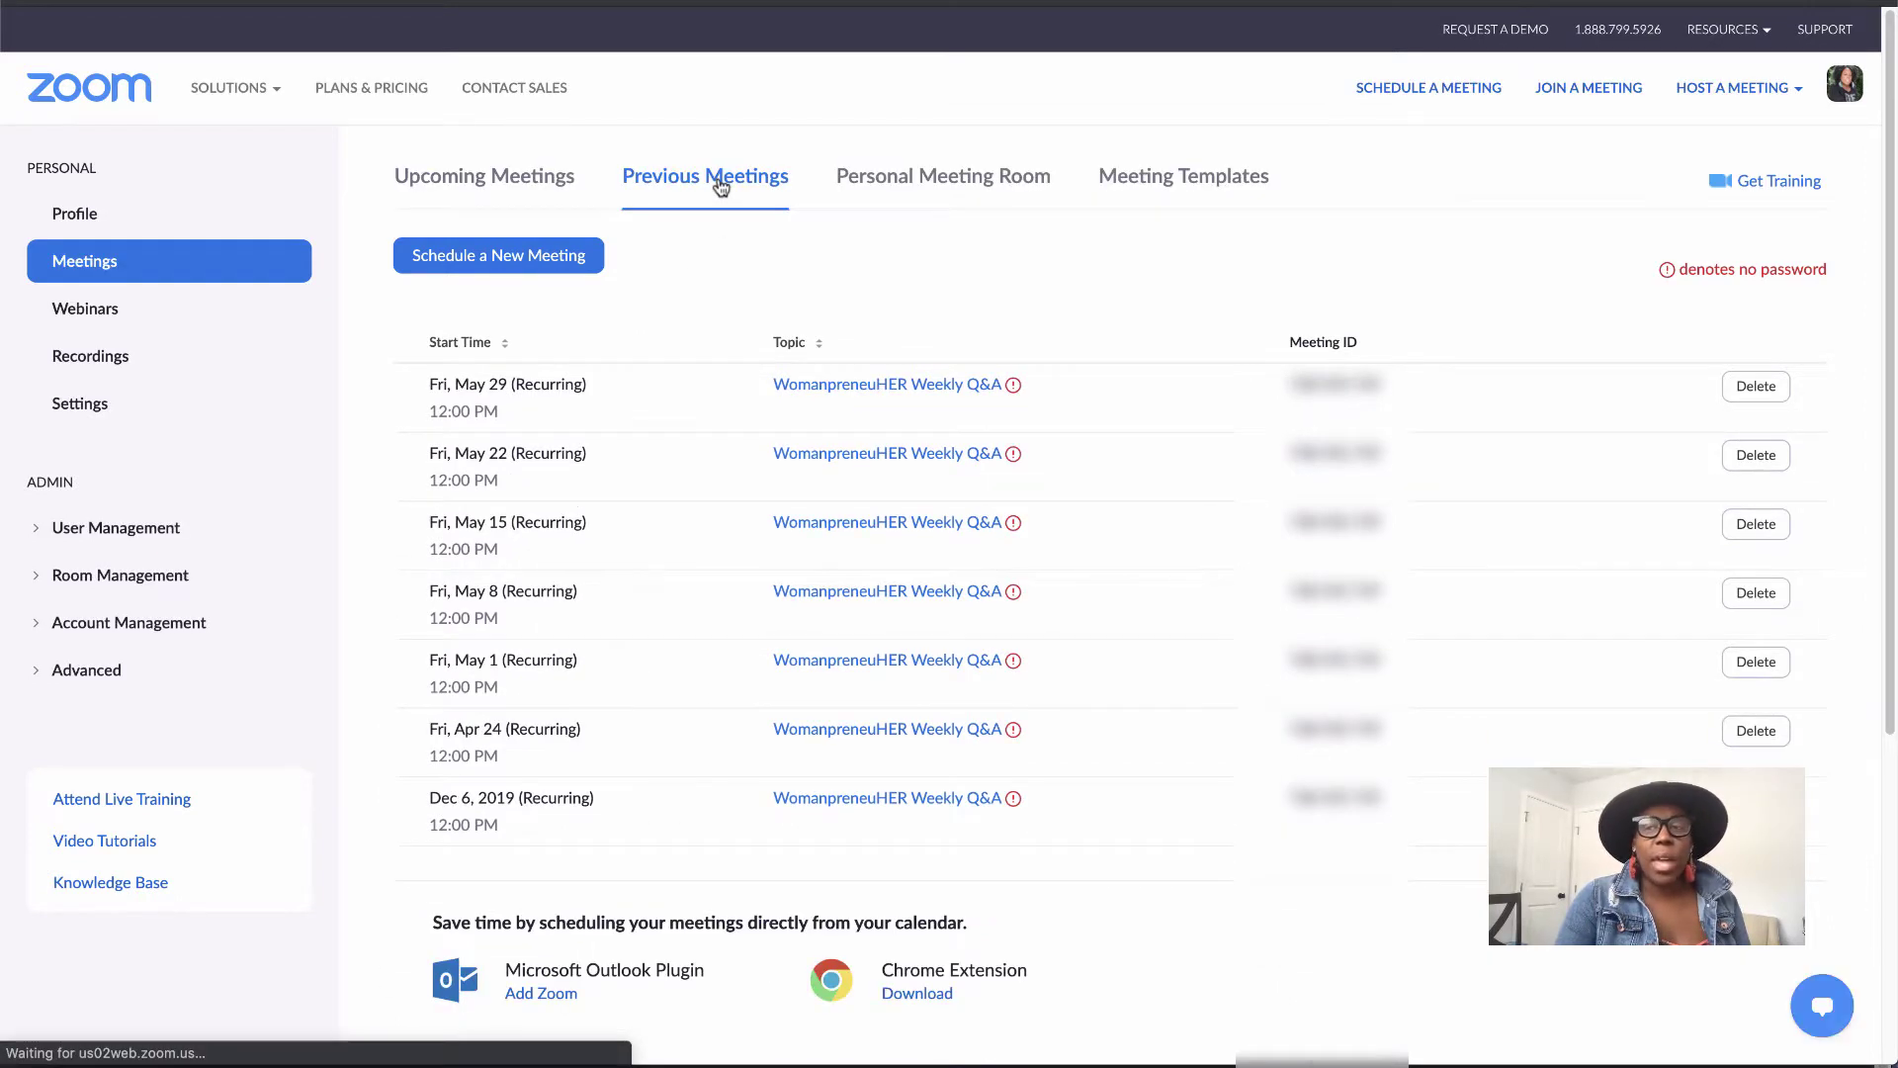
left_click(878, 192)
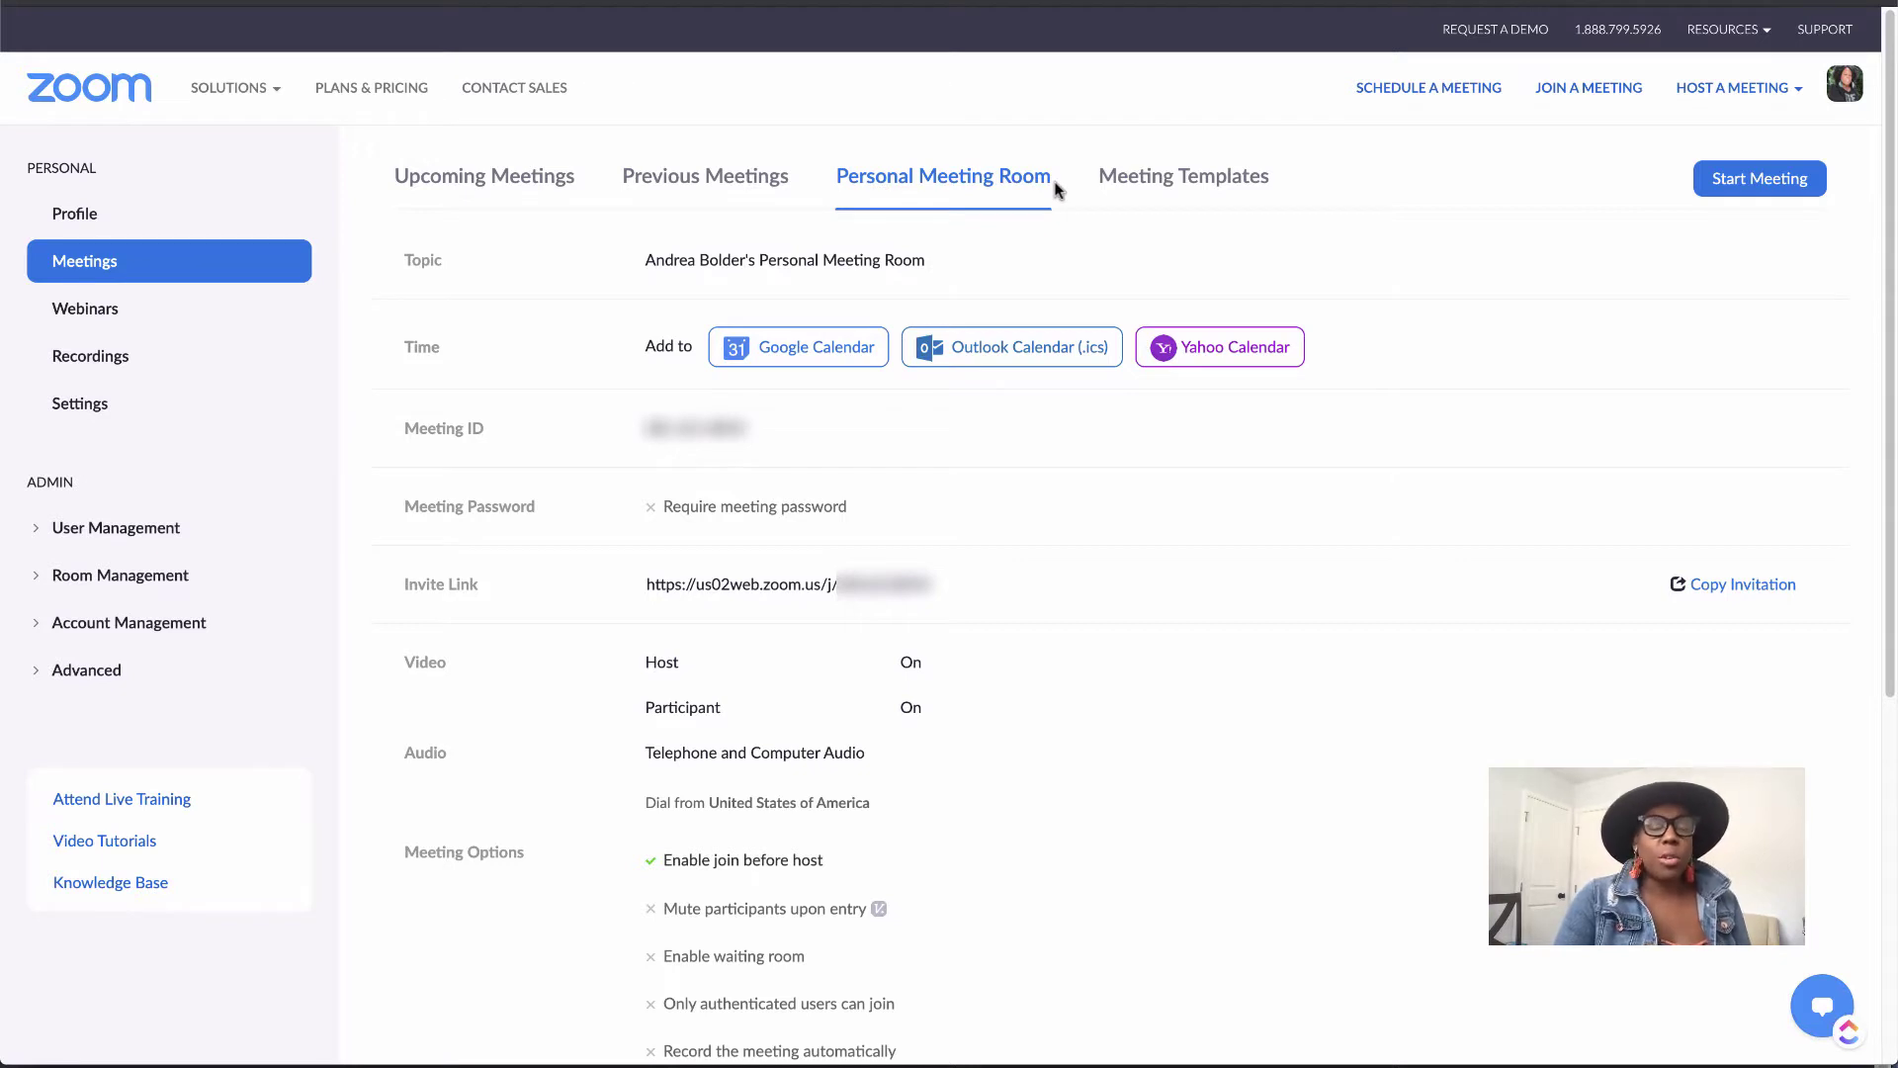
left_click(1111, 183)
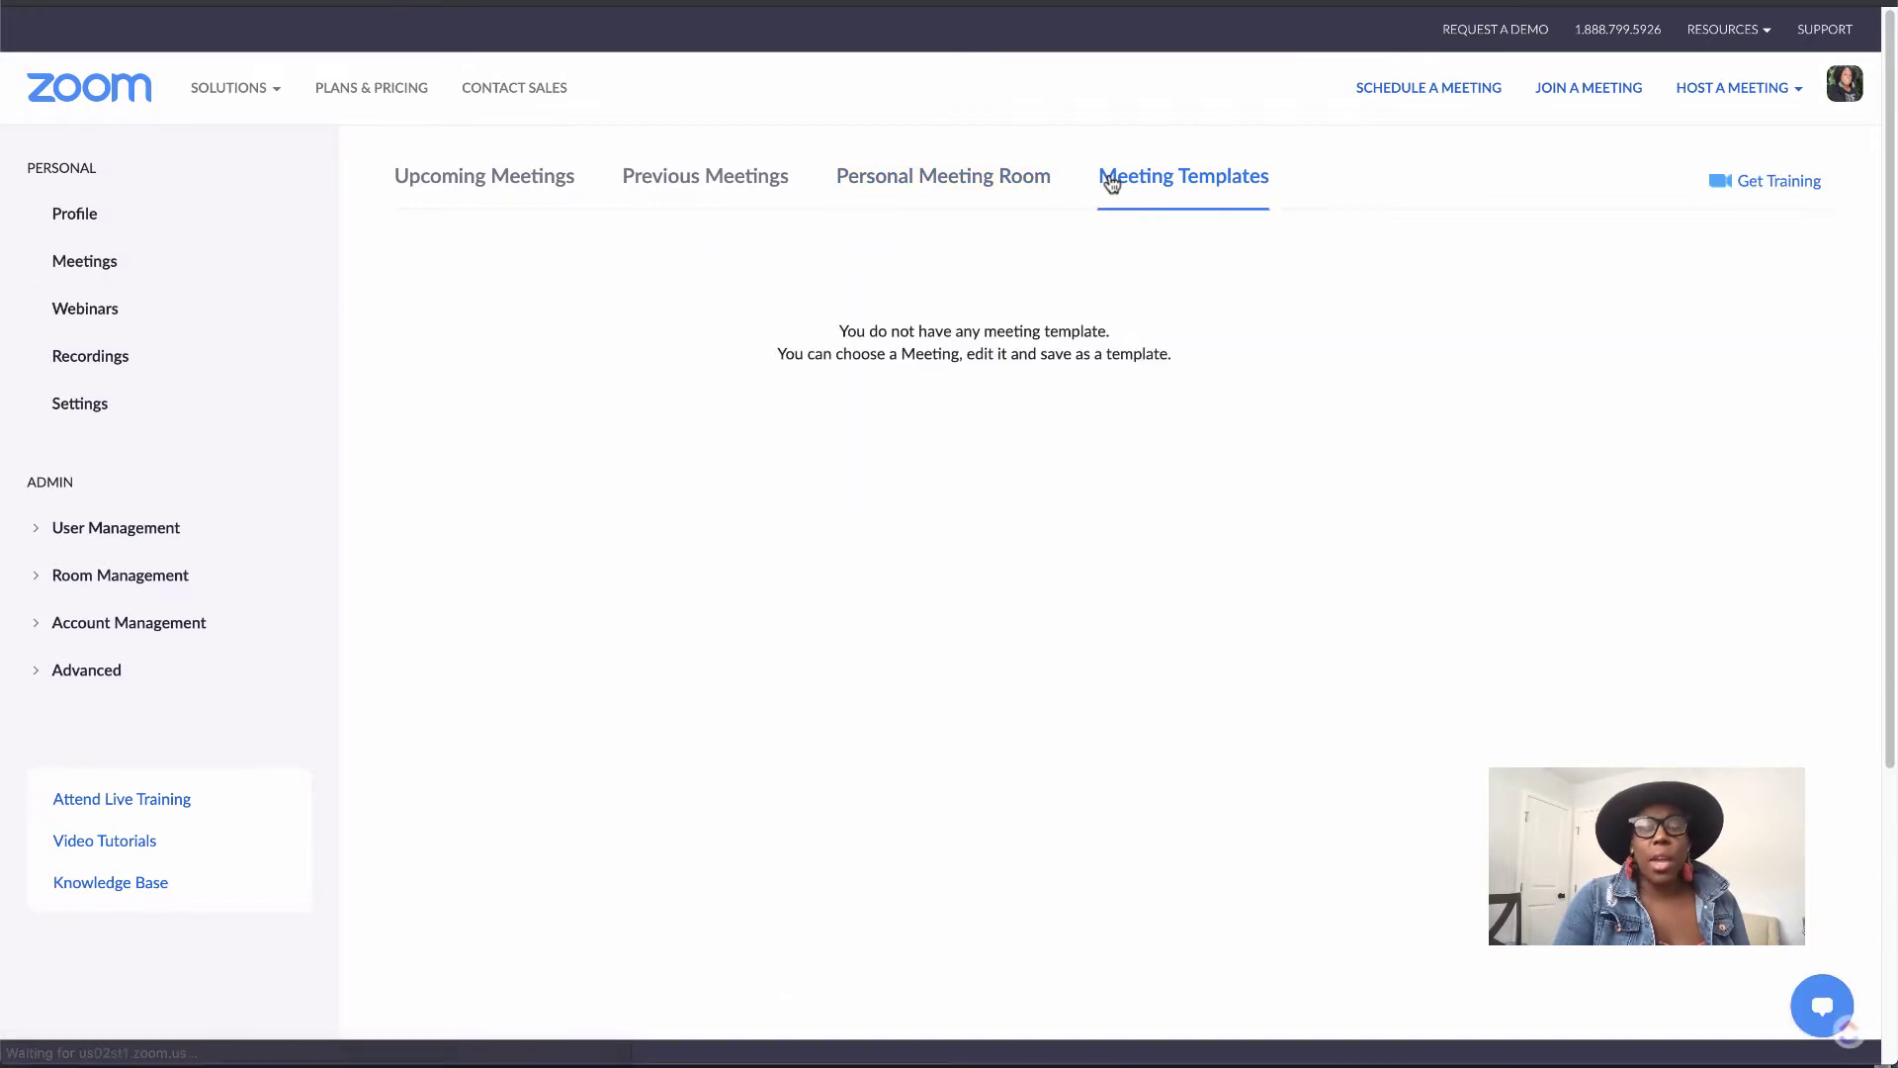
left_click(937, 179)
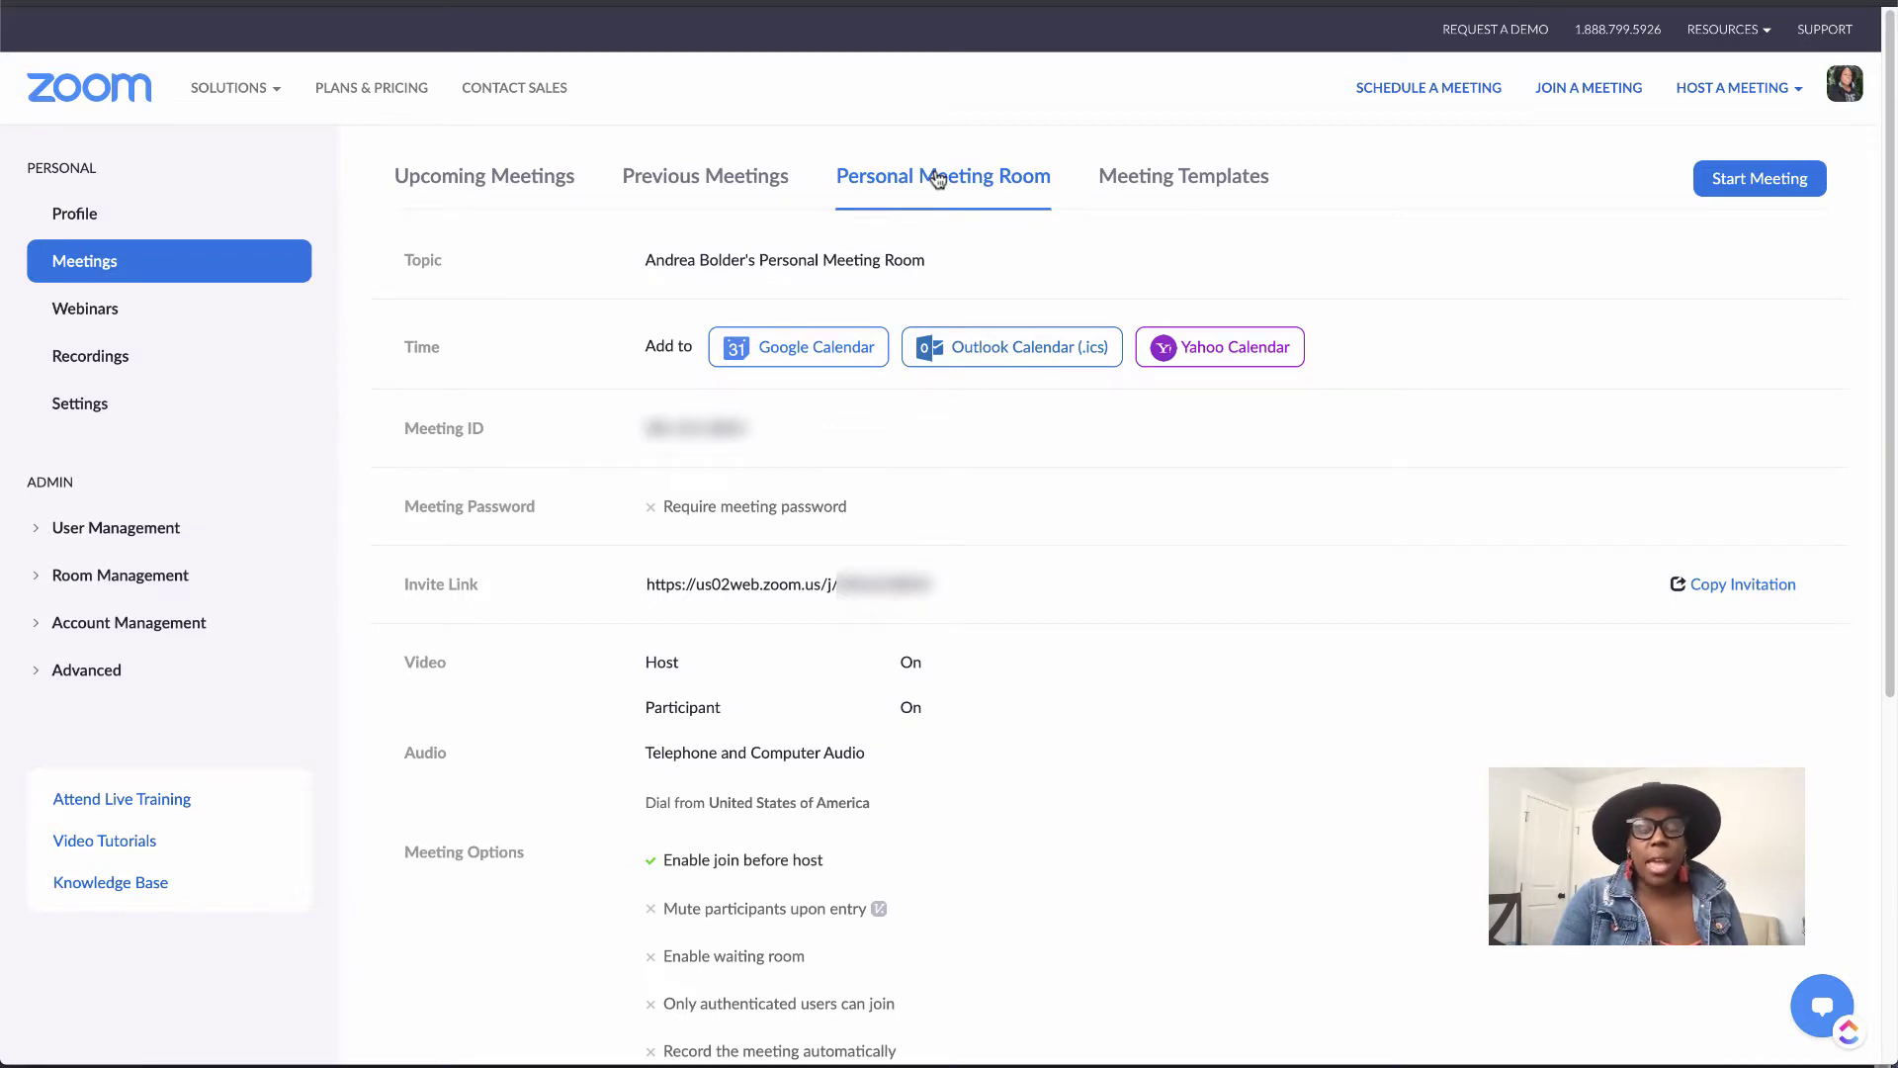
scroll(1863, 343, "down", 3)
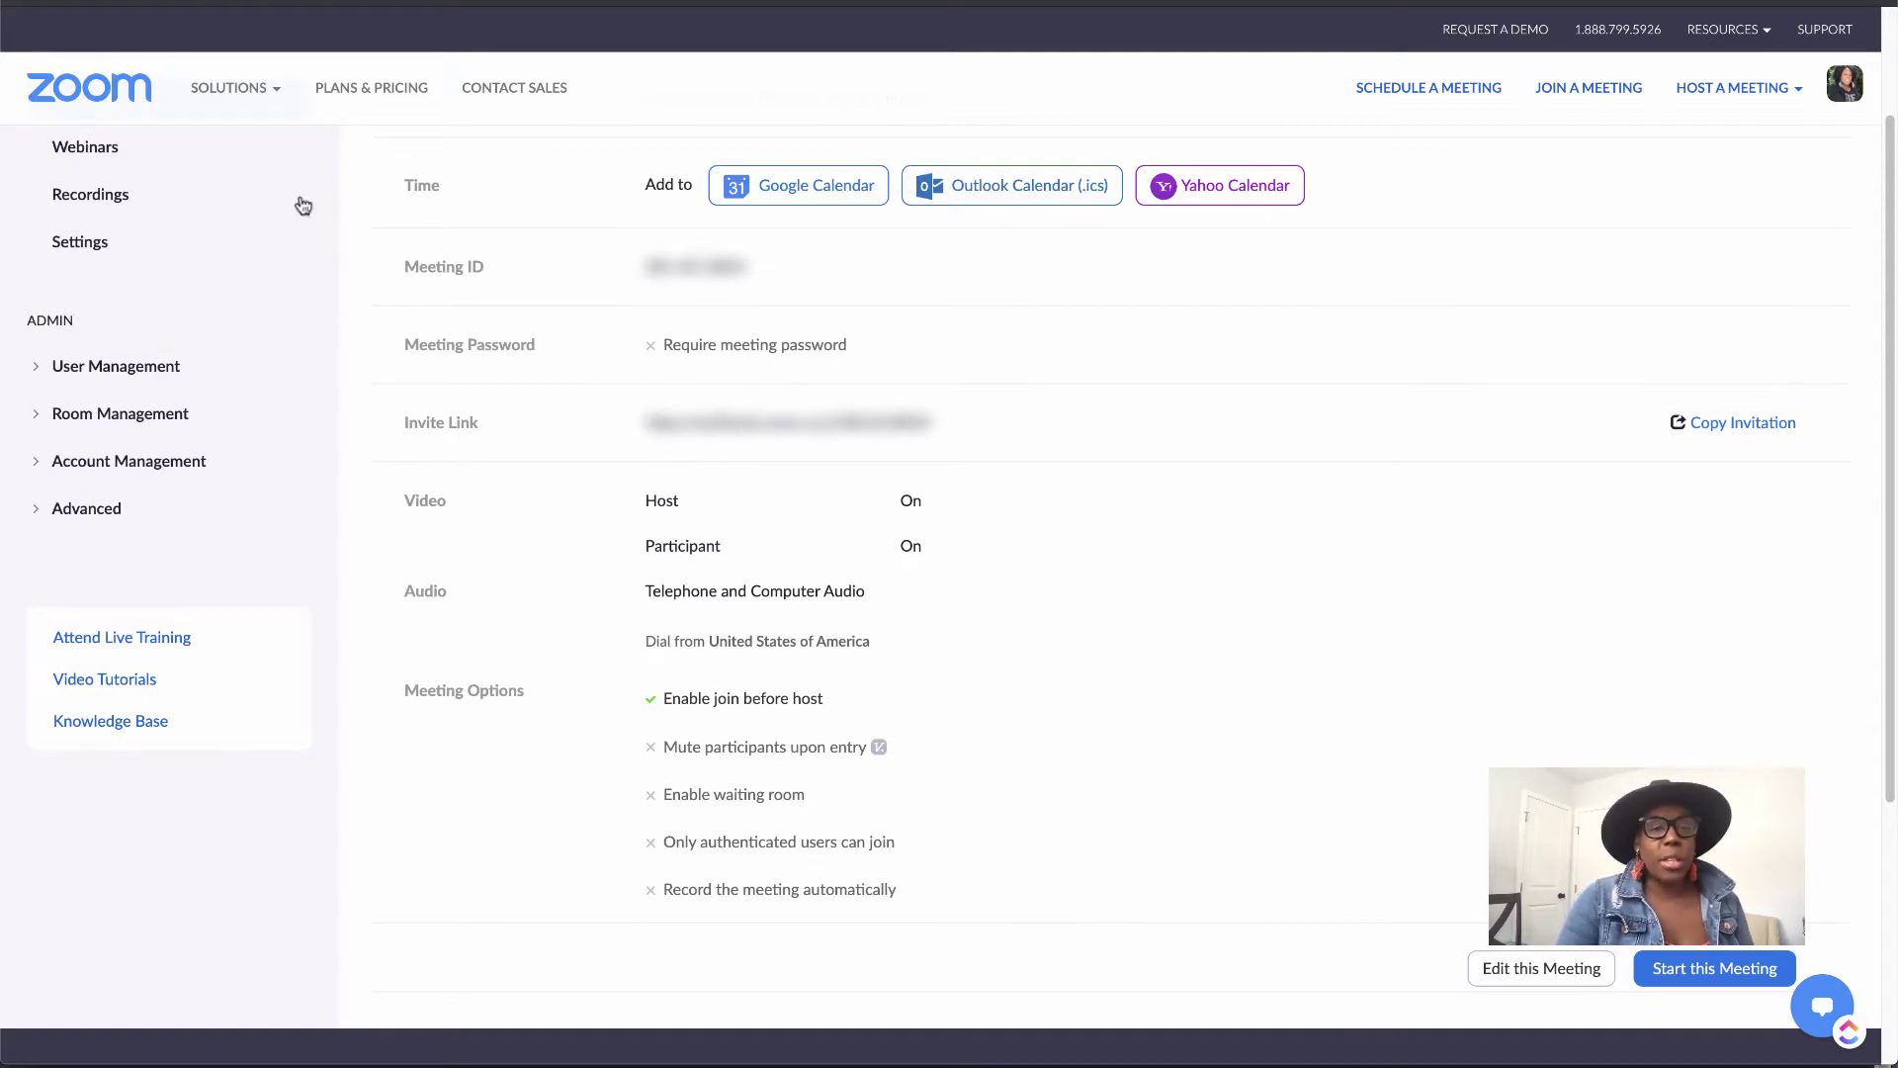
Look through the webinar information, the cloud and local recordings, the meeting settings and the user management list.
left_click(177, 148)
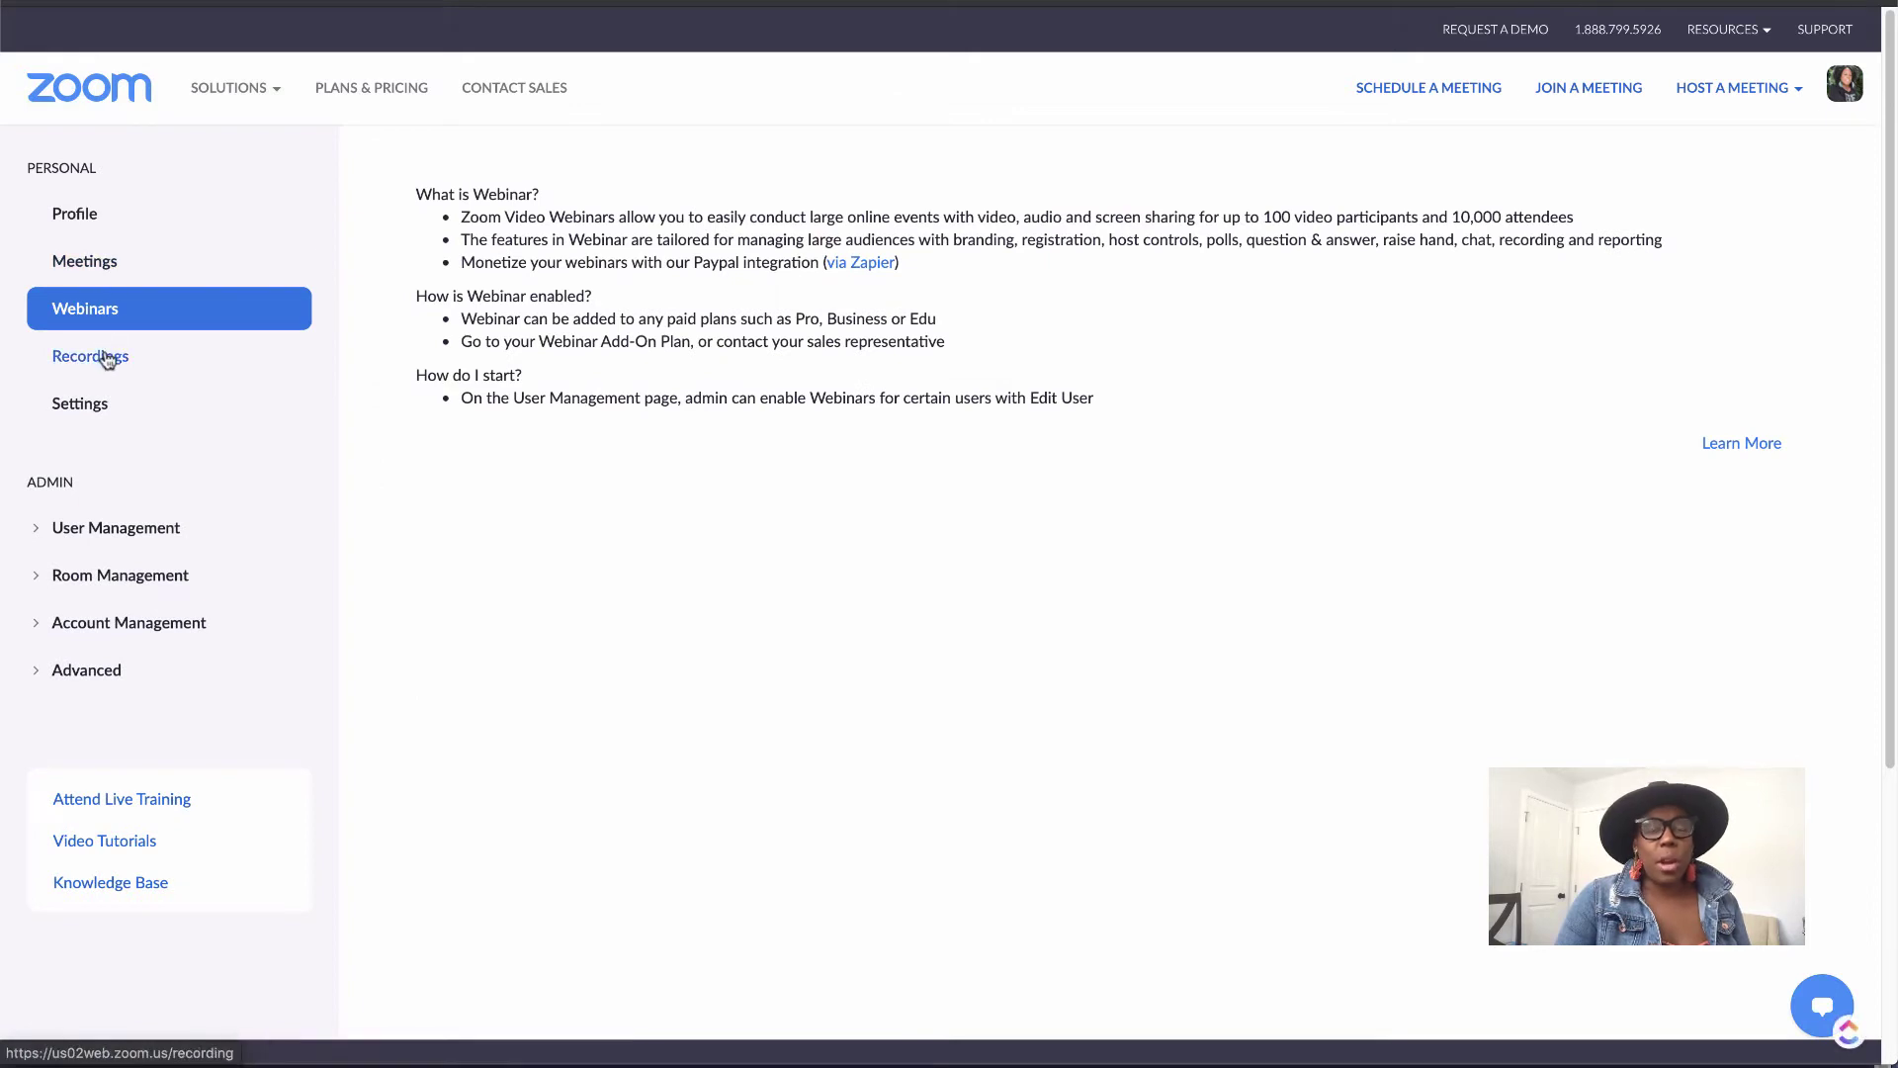
left_click(211, 369)
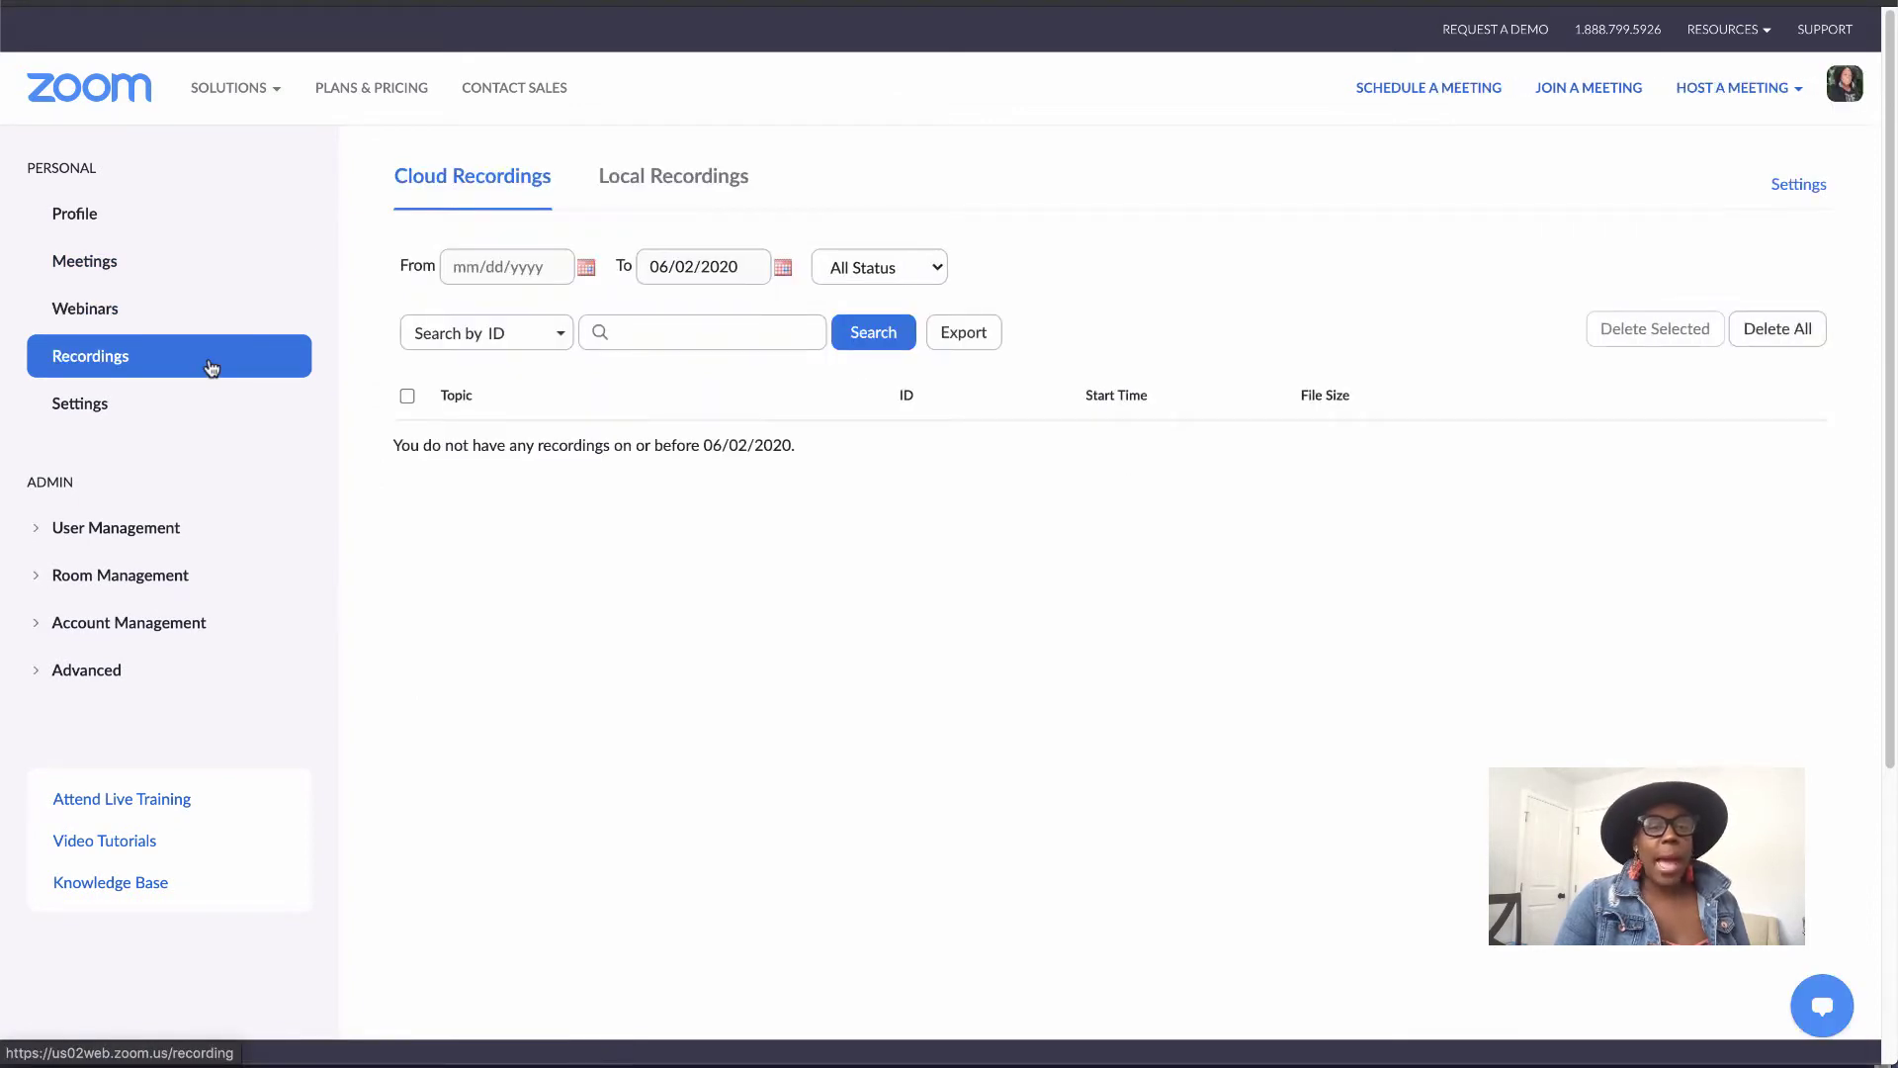
left_click(722, 181)
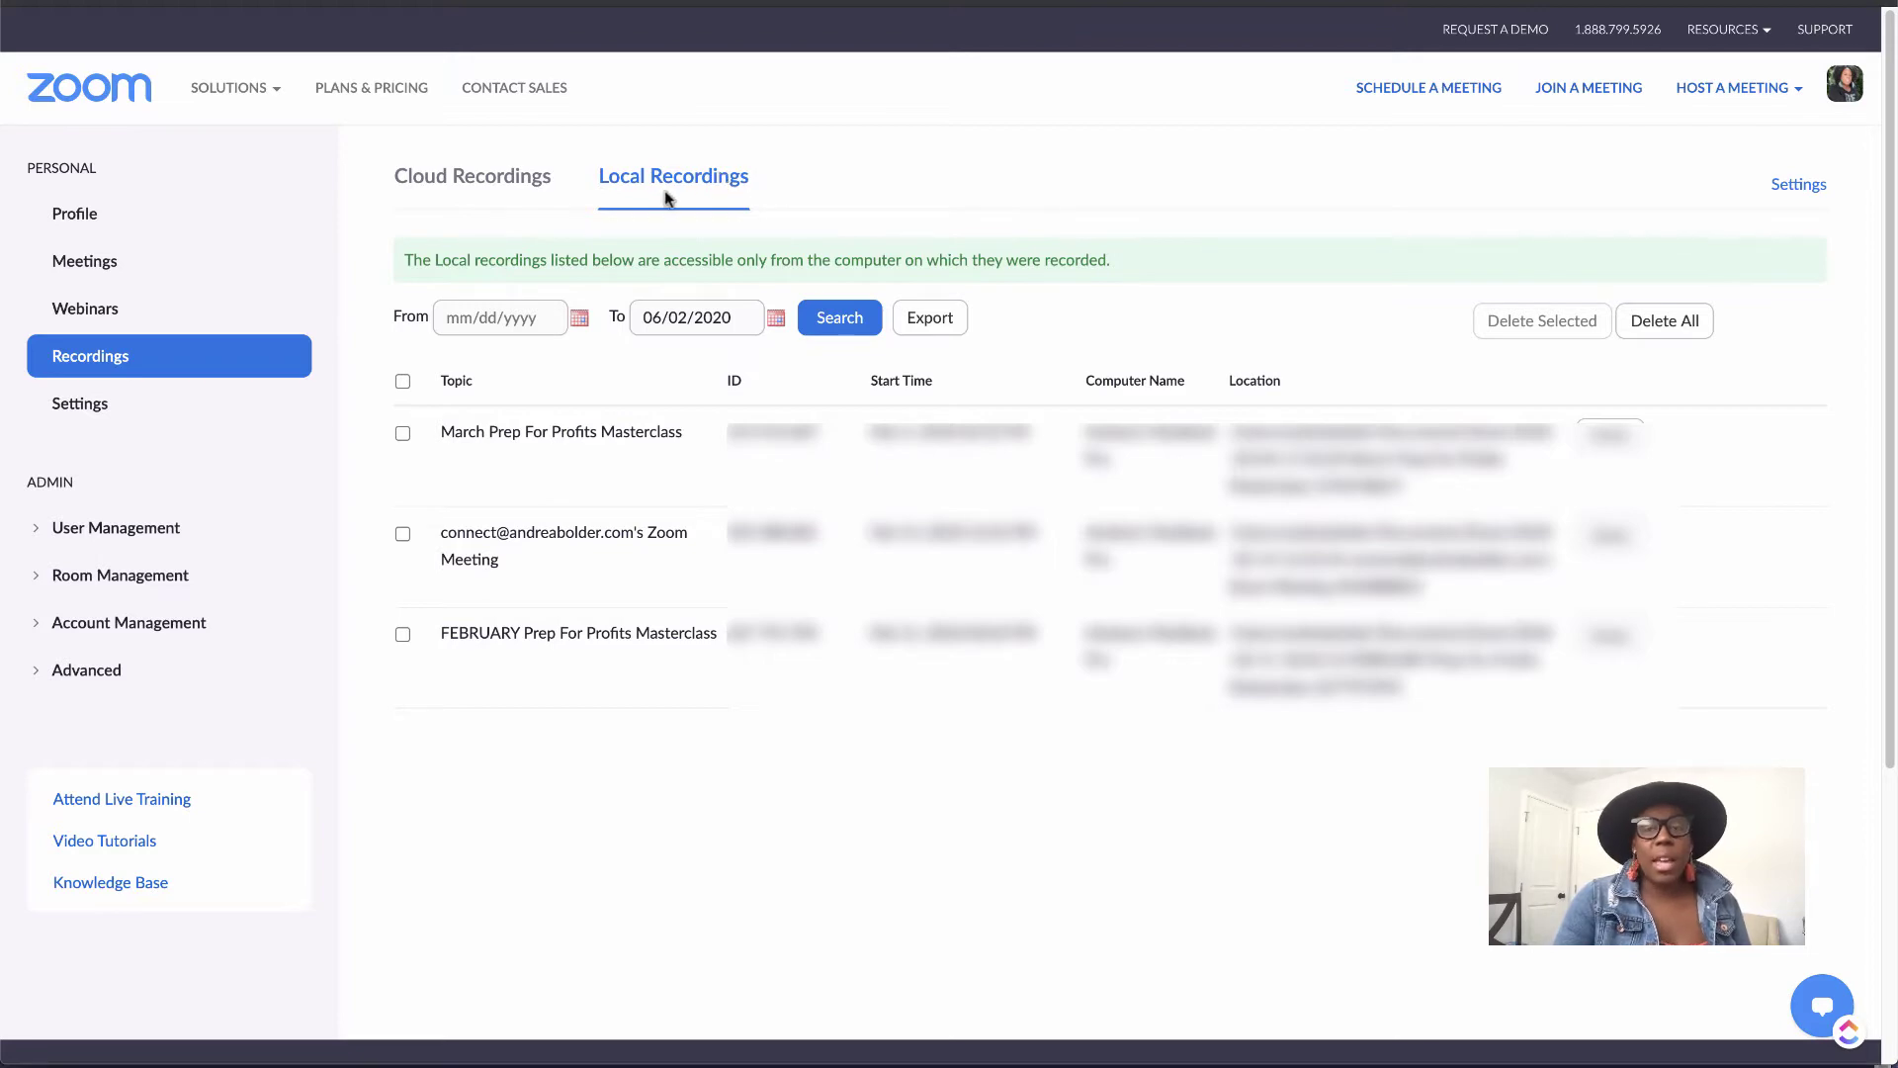
left_click(136, 420)
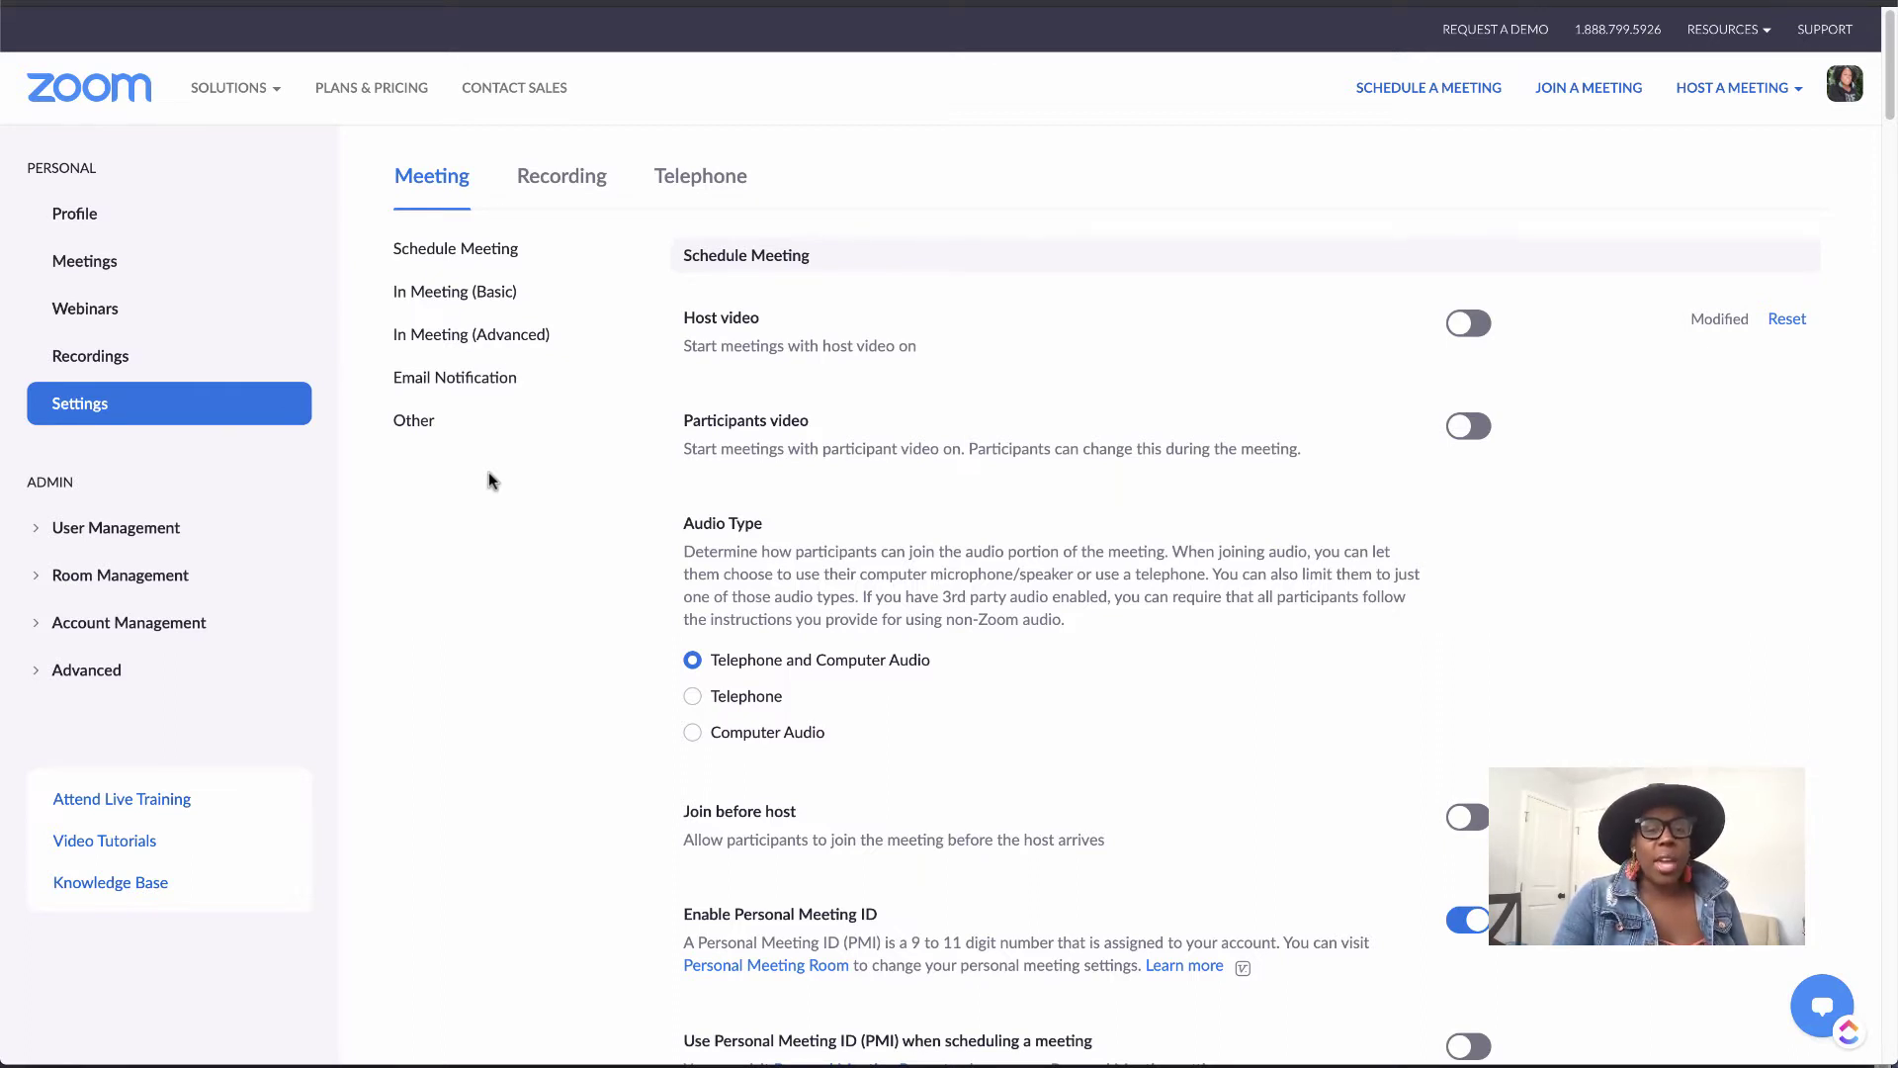
left_click(117, 529)
left_click(119, 530)
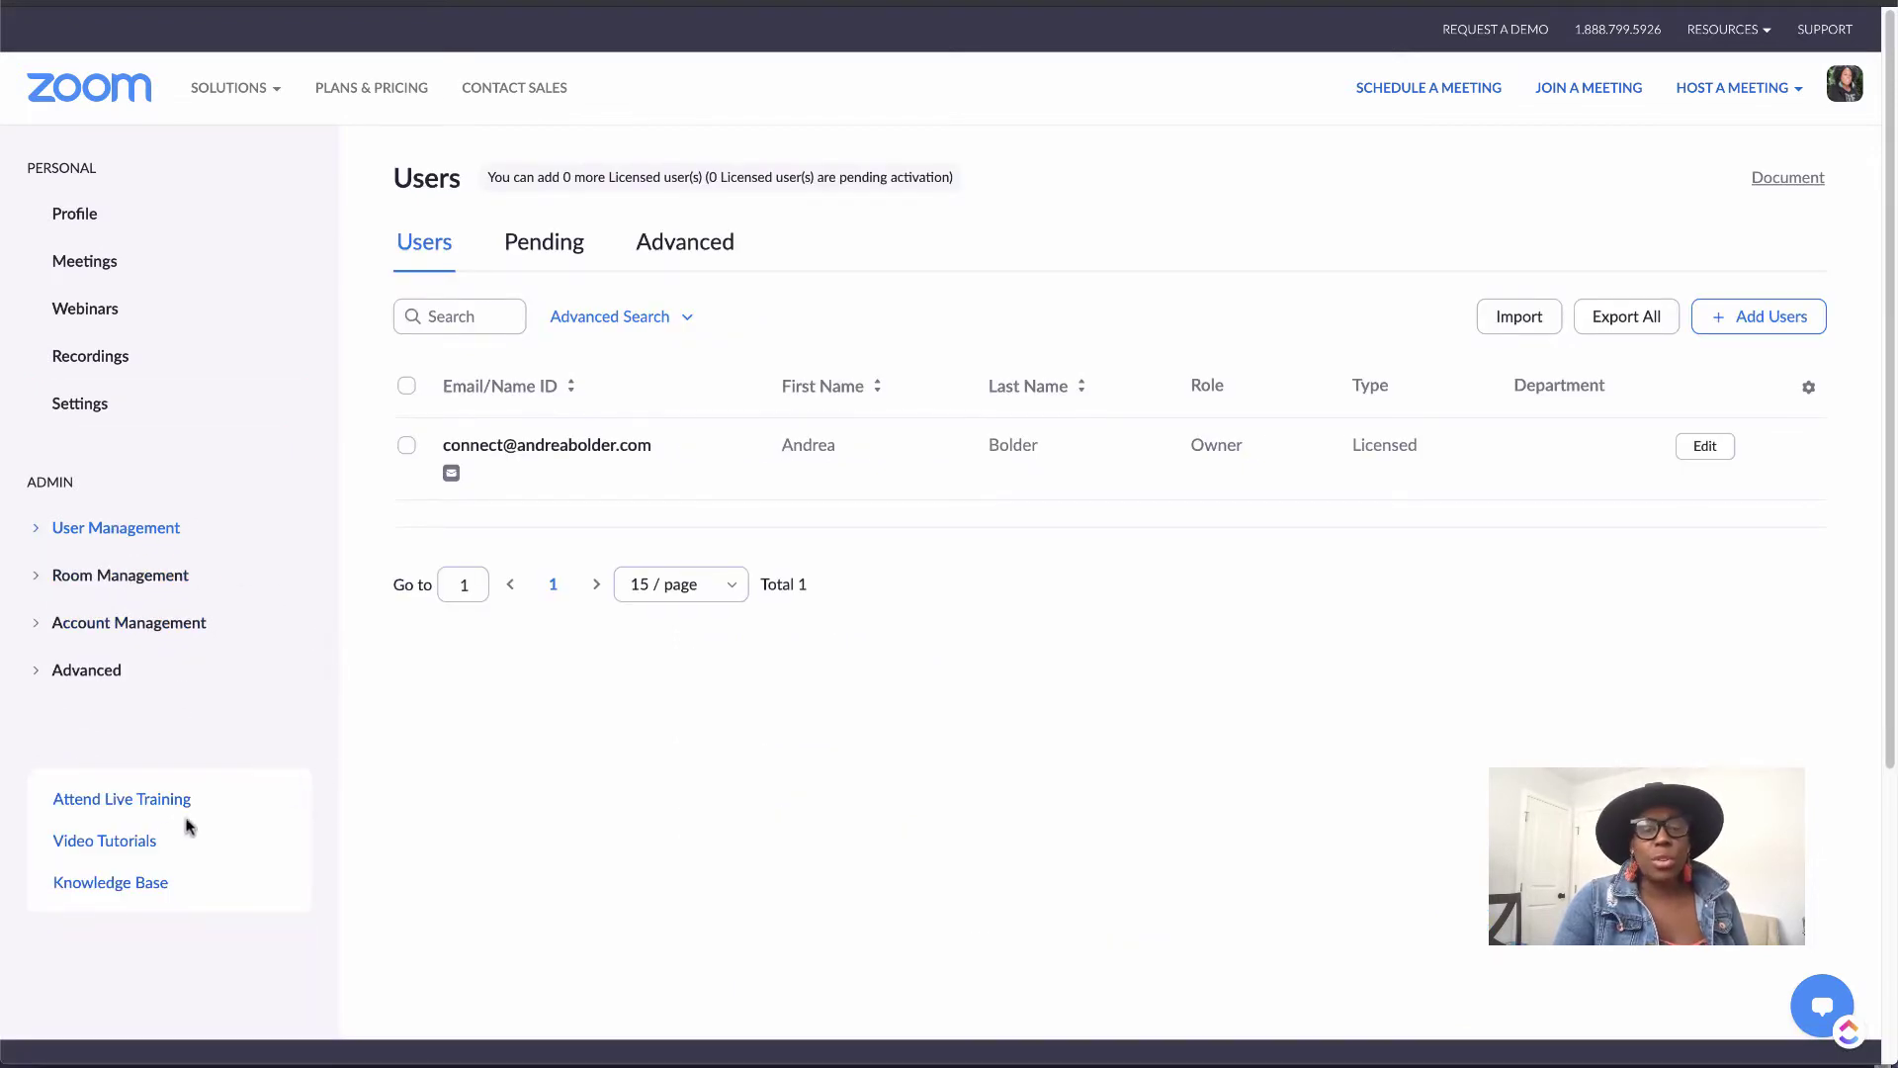
Browse the Zoom Meetings and Webinars video tutorials in the Help Center, and collapse the Advanced admin section in the account portal.
left_click(120, 842)
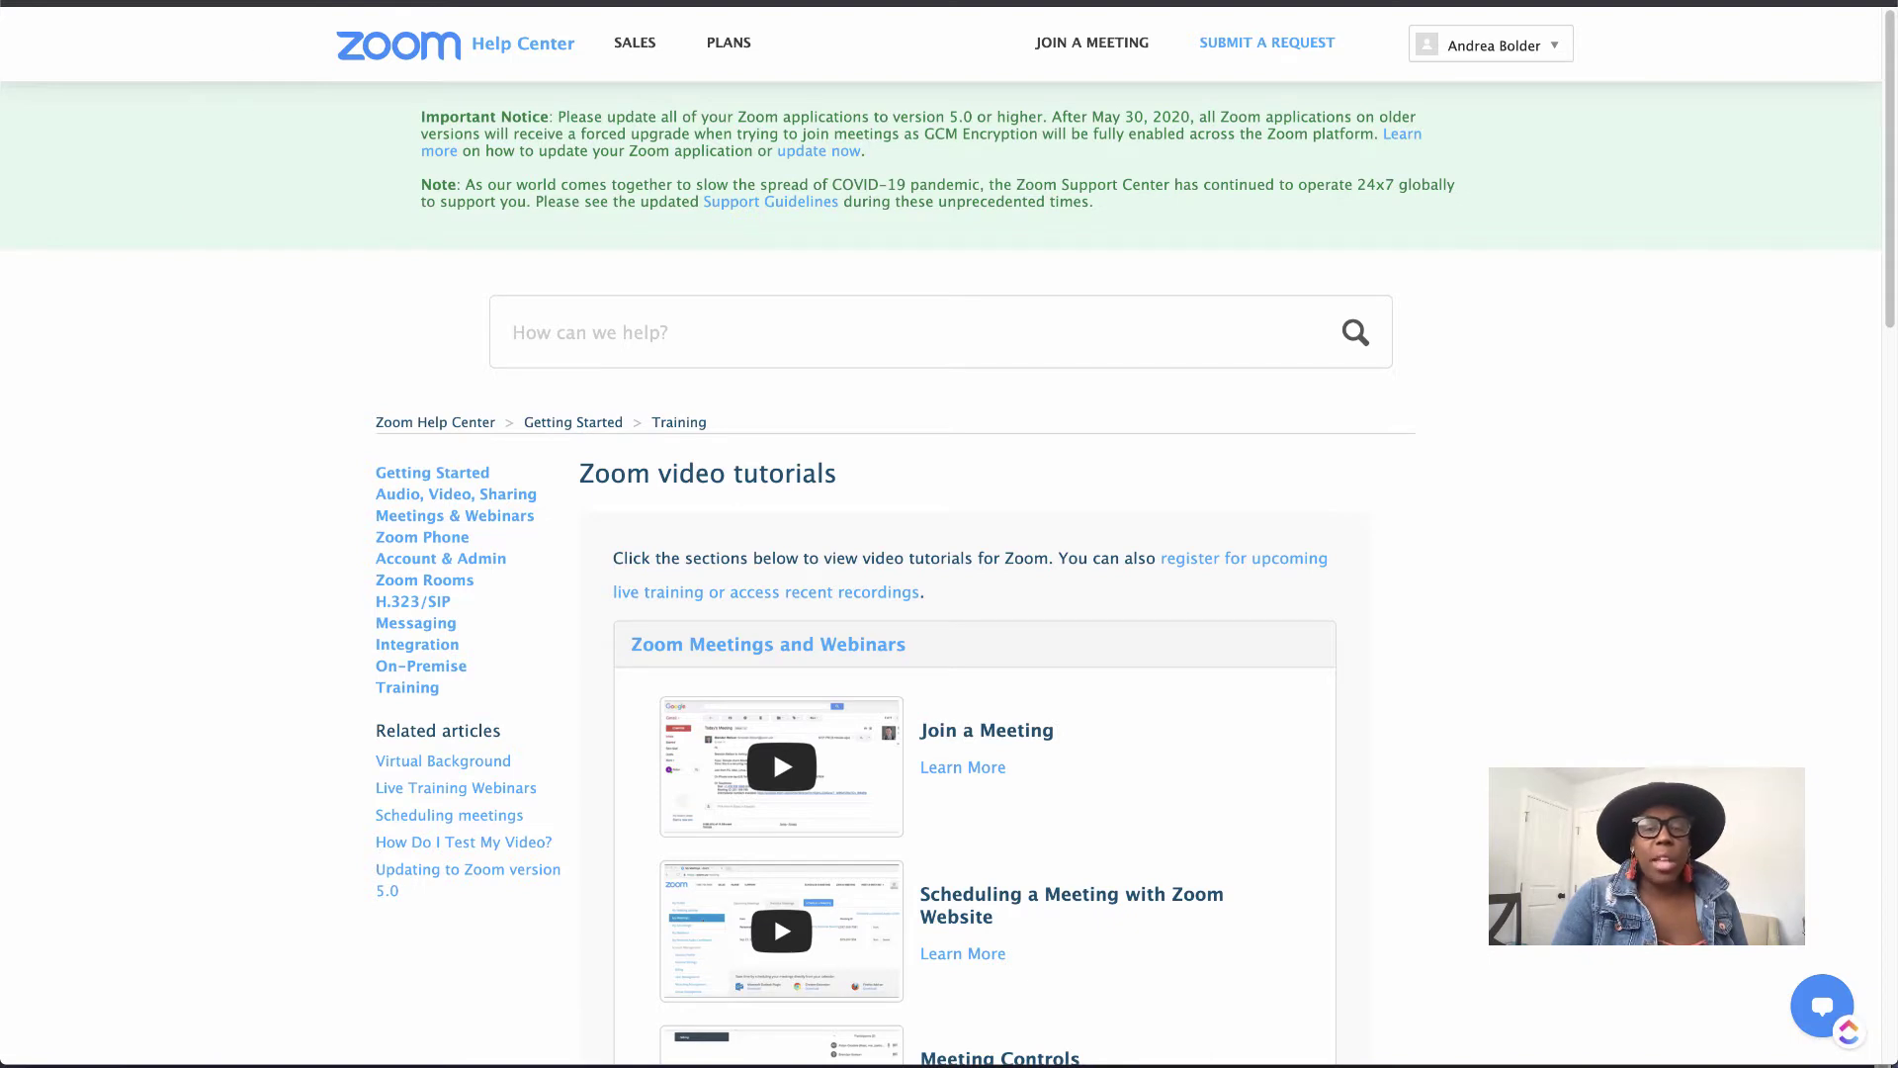
scroll(1892, 269, "down", 5)
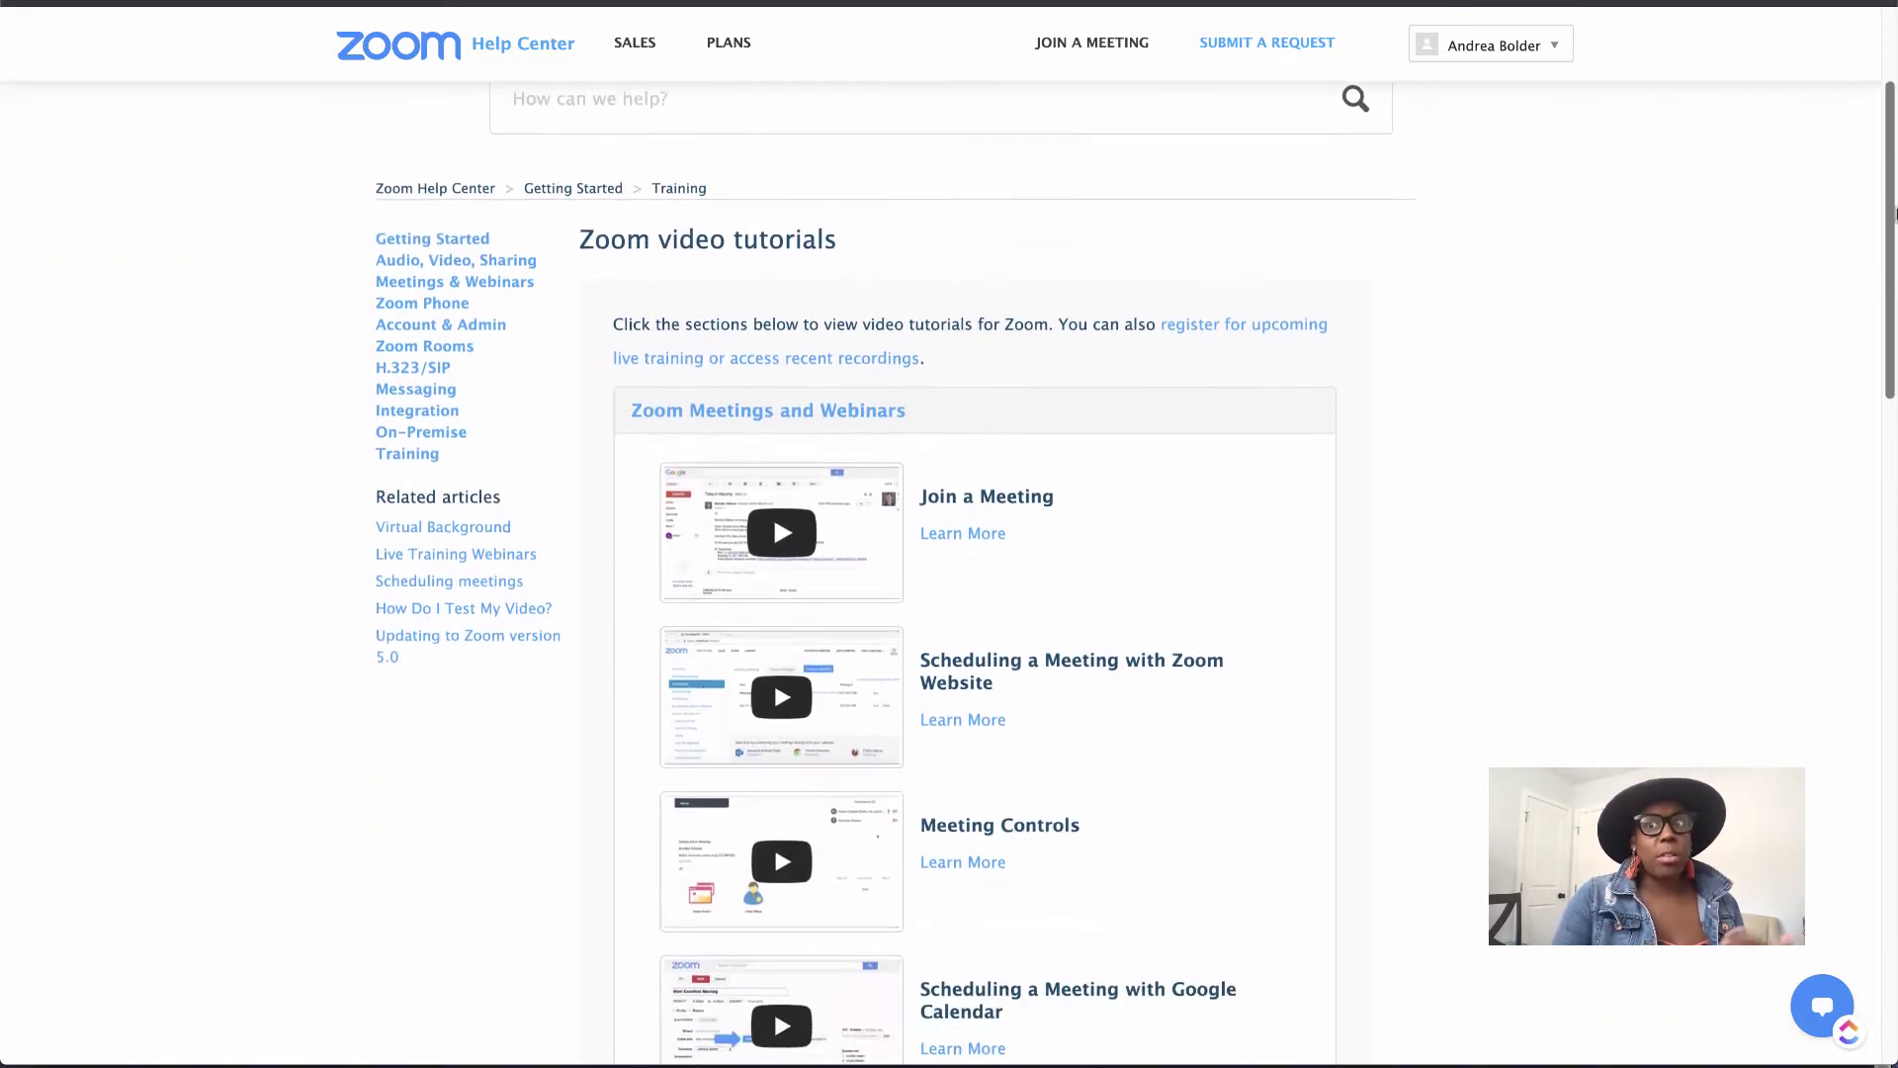
left_click_drag(1893, 269, 1813, 471)
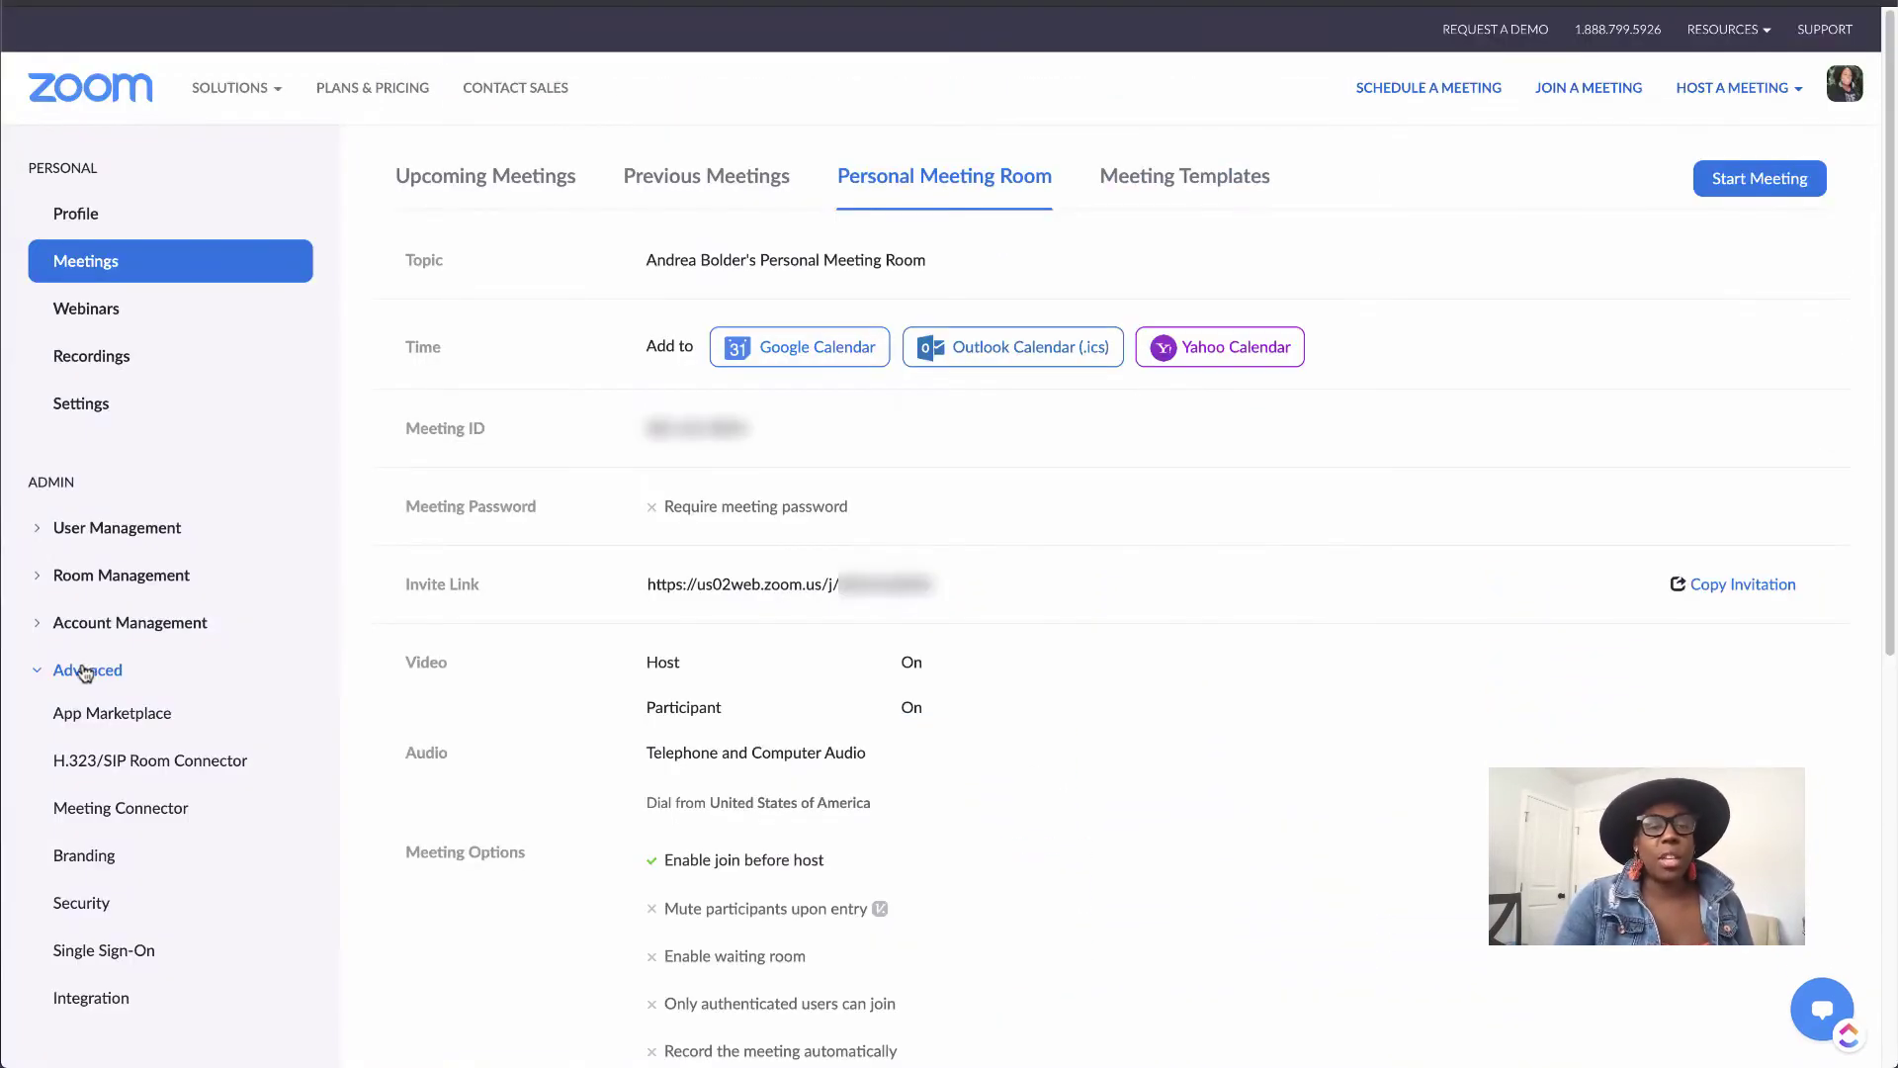
left_click(85, 672)
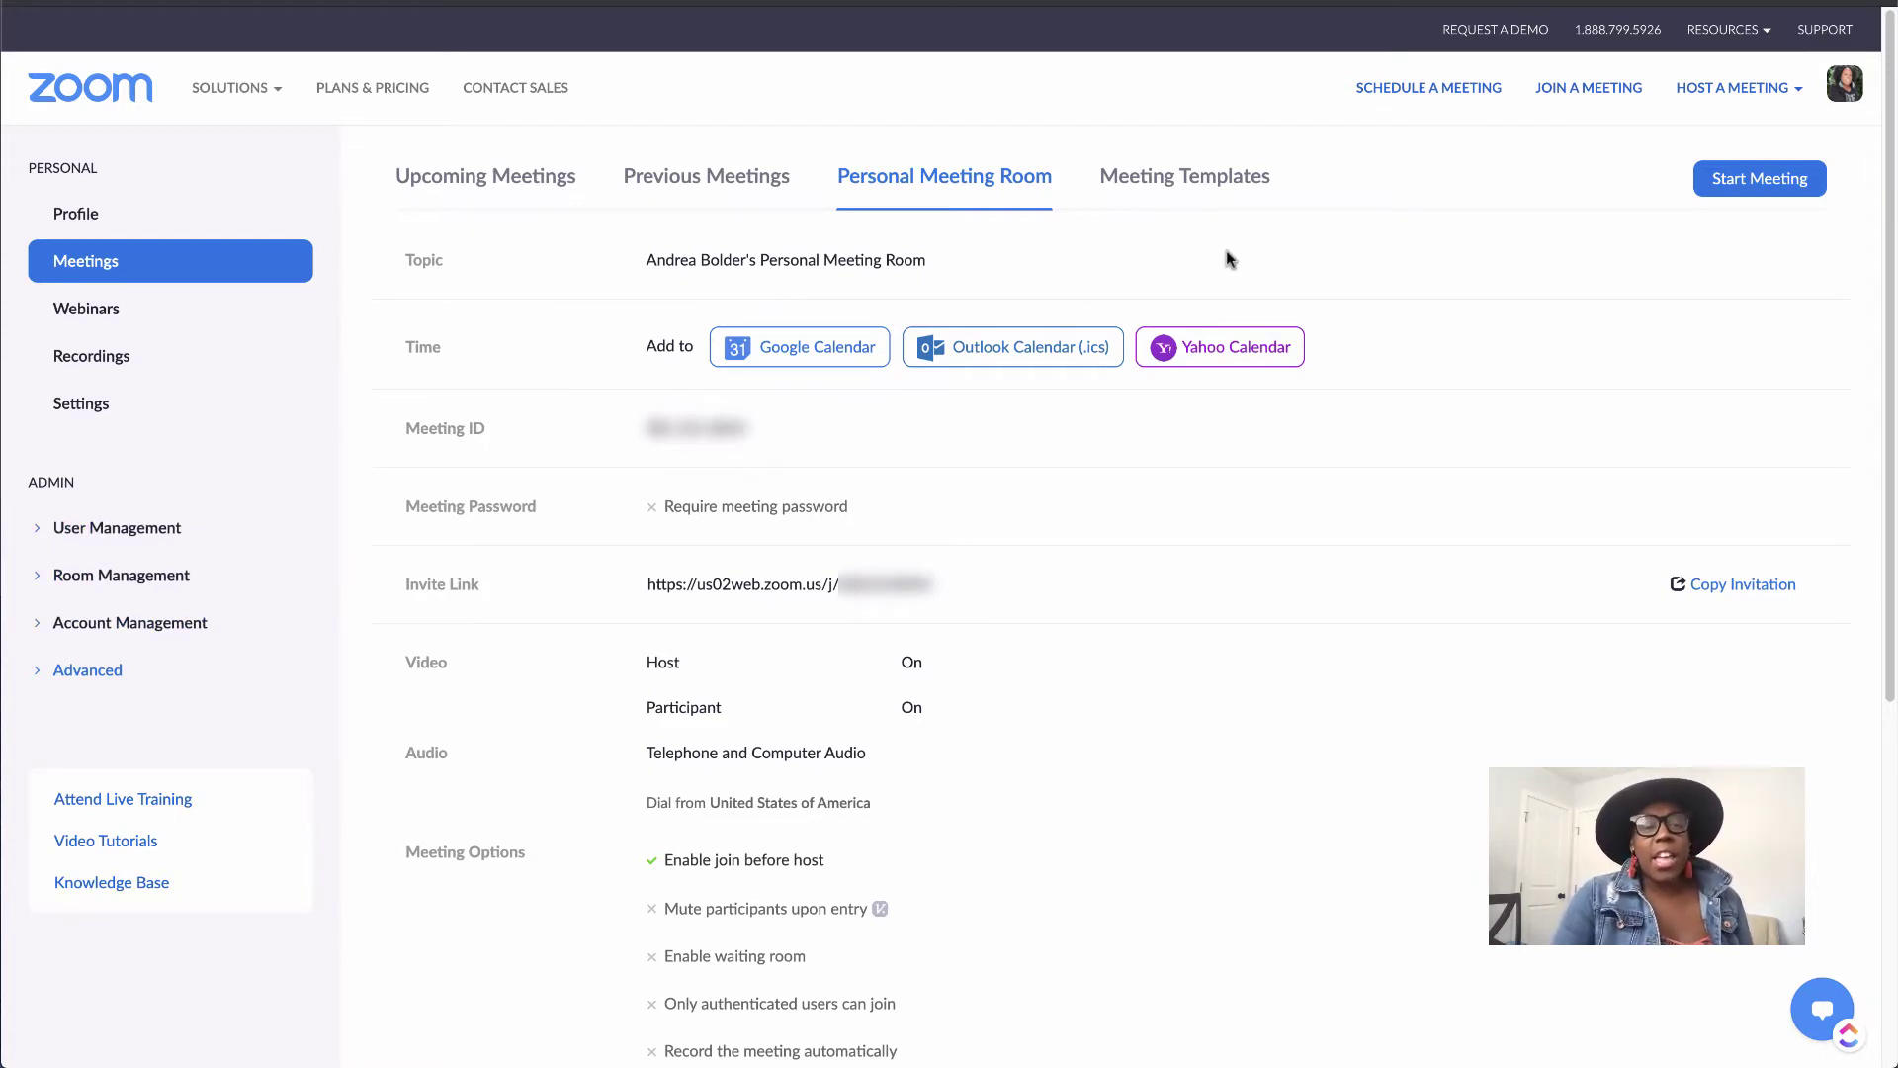
Start scheduling a new meeting and set its duration to 7 hours 45 minutes.
left_click(1453, 94)
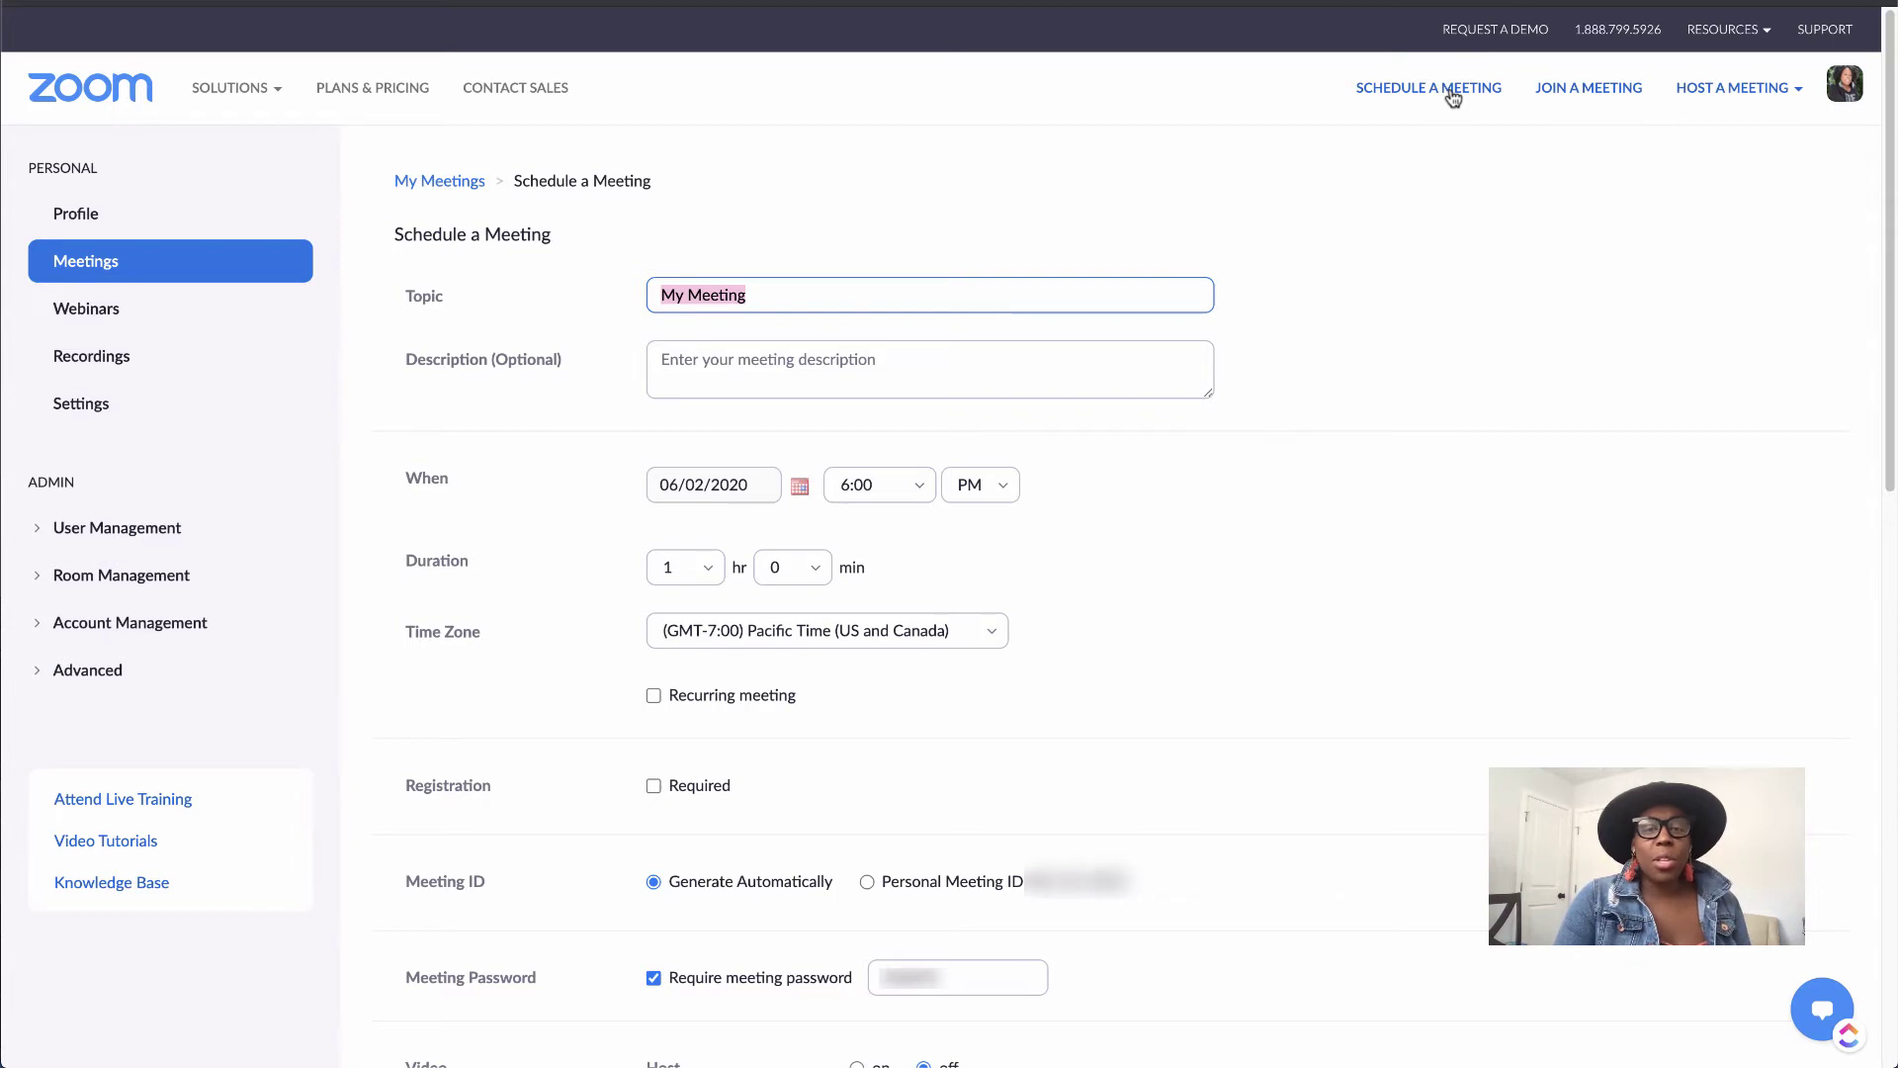
left_click(1450, 94)
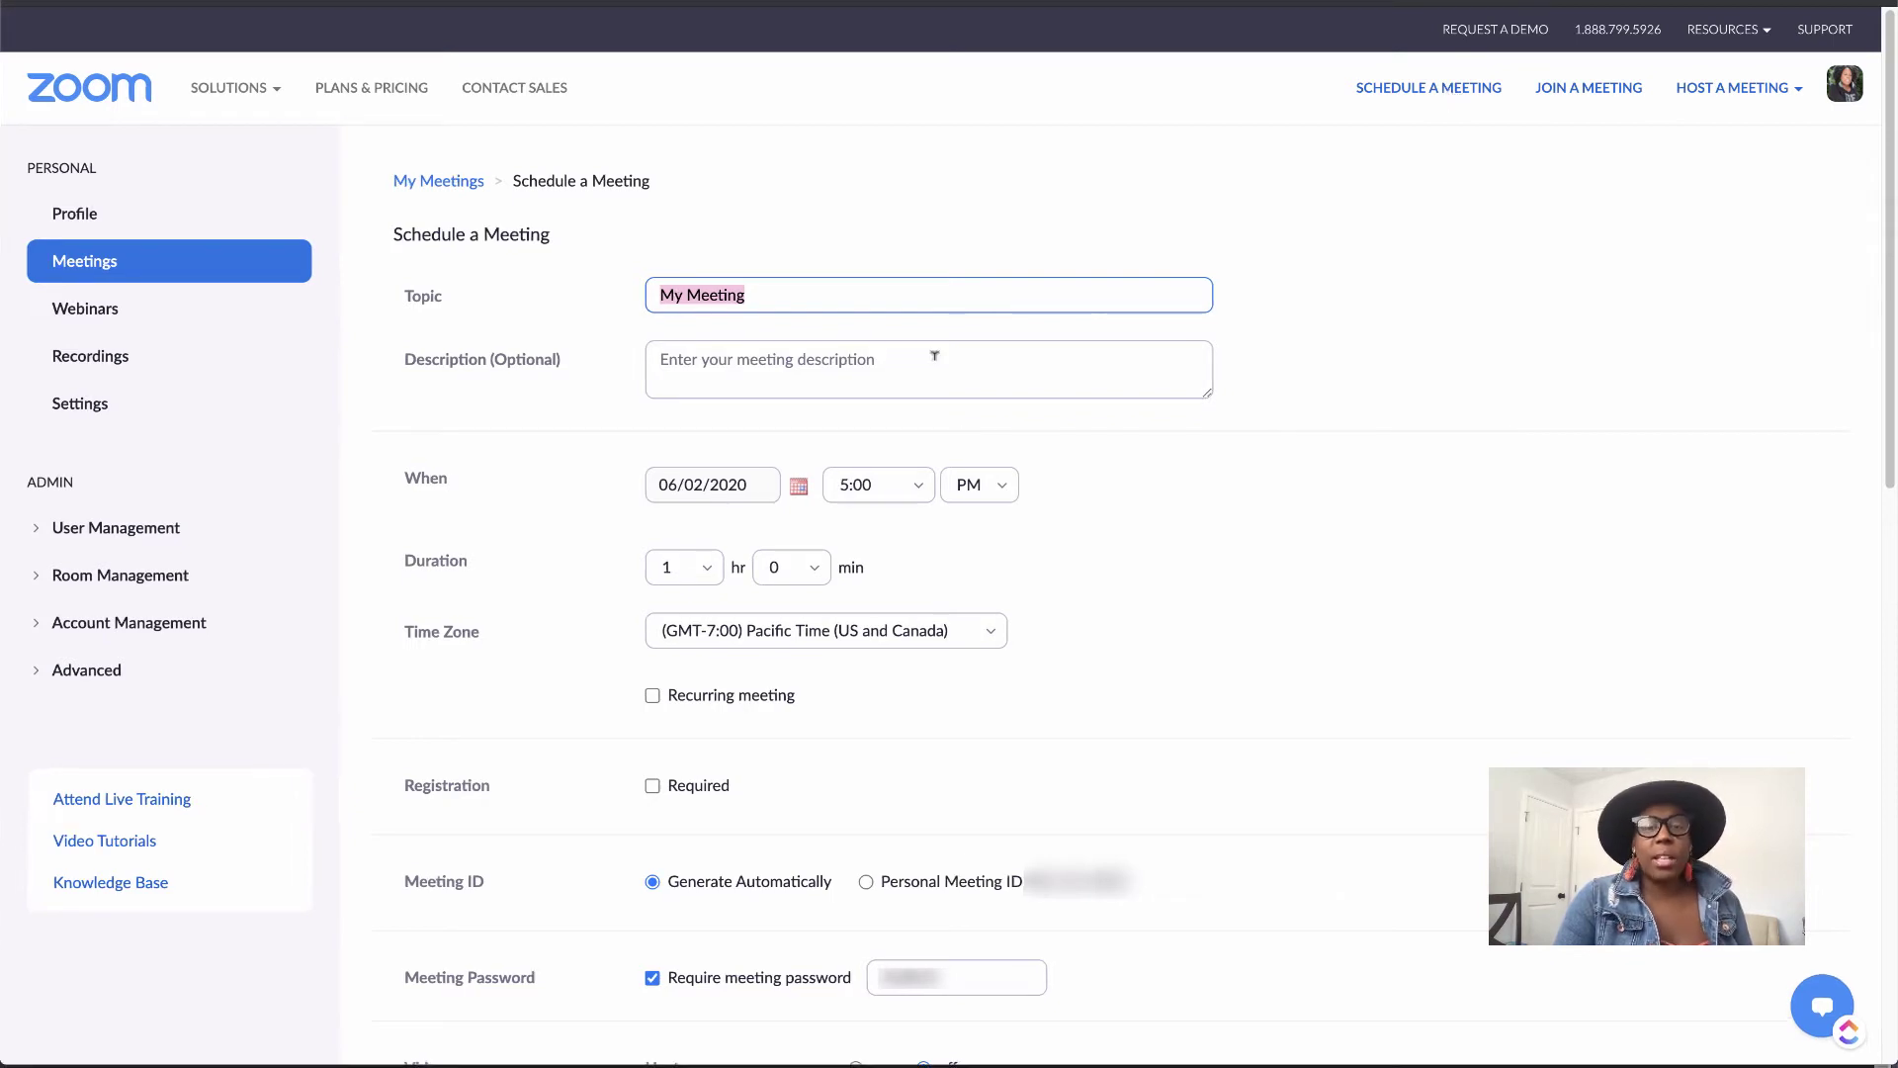
left_click(756, 501)
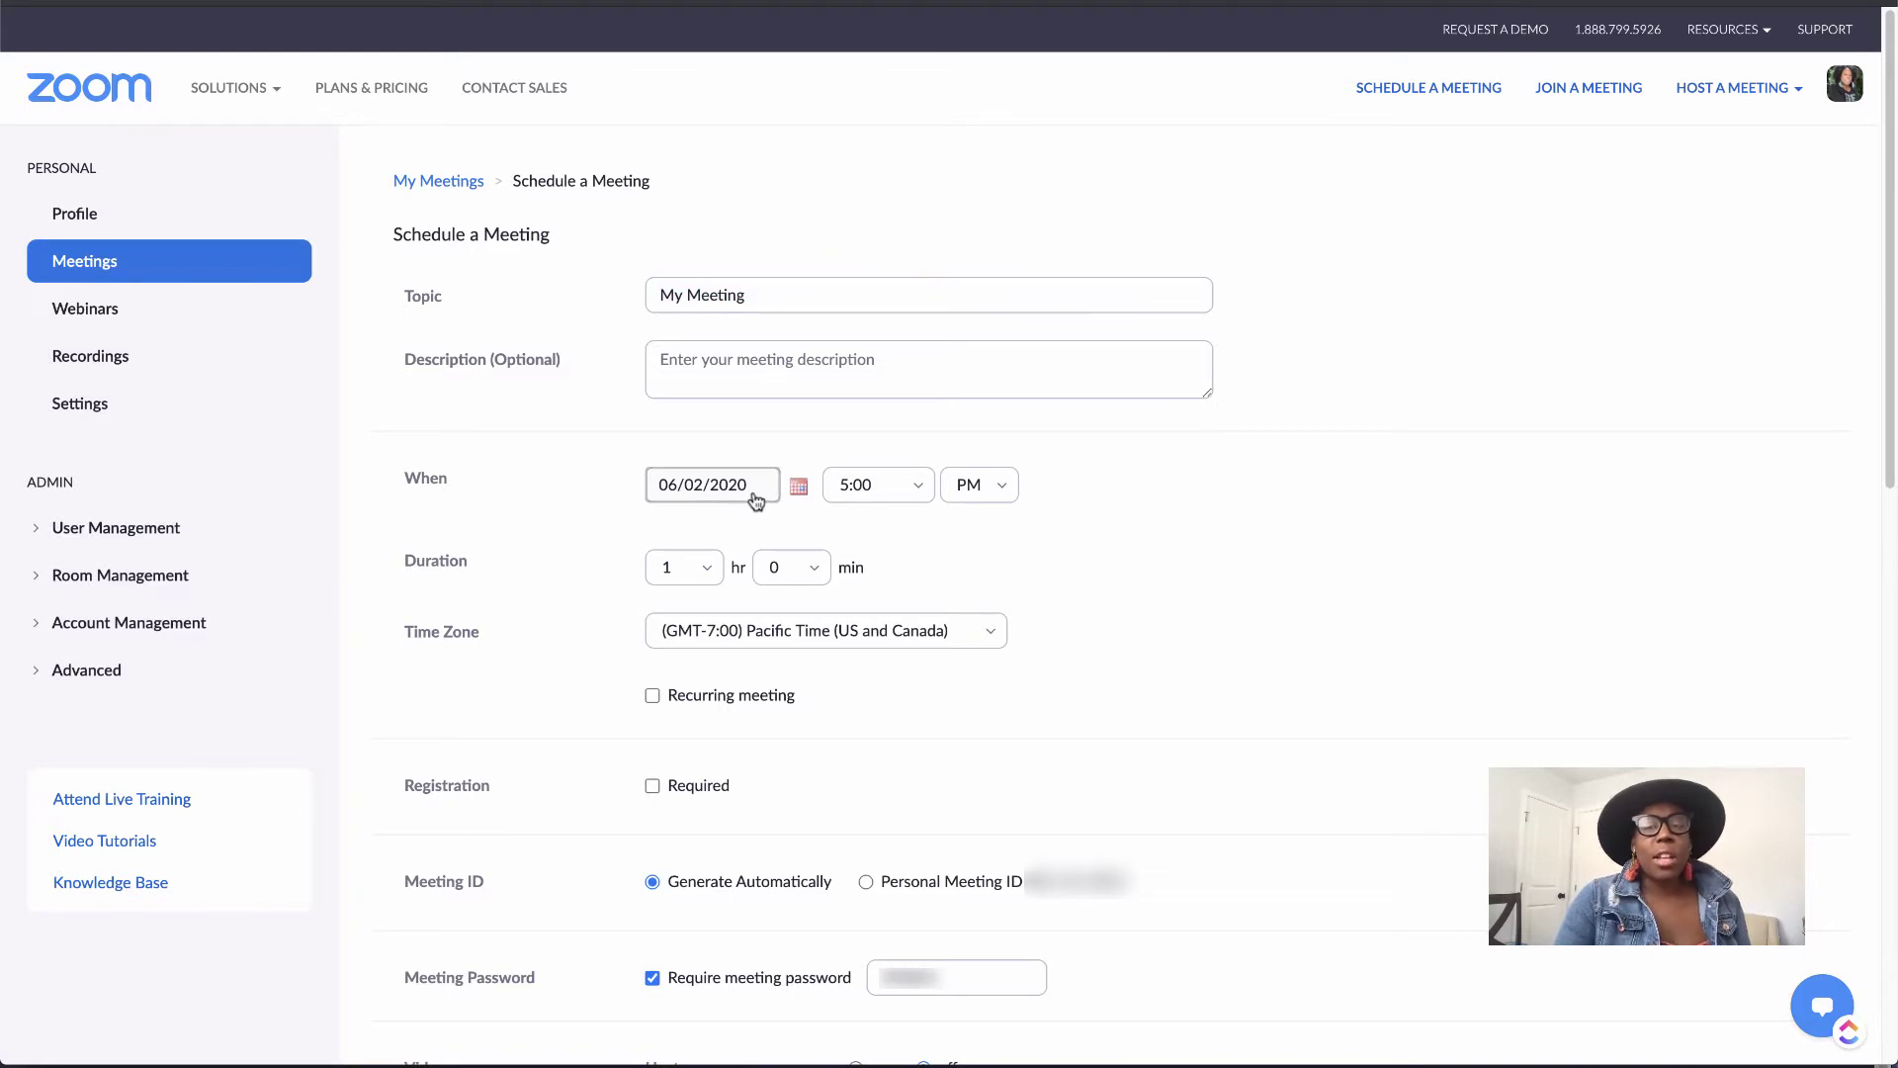
left_click(709, 574)
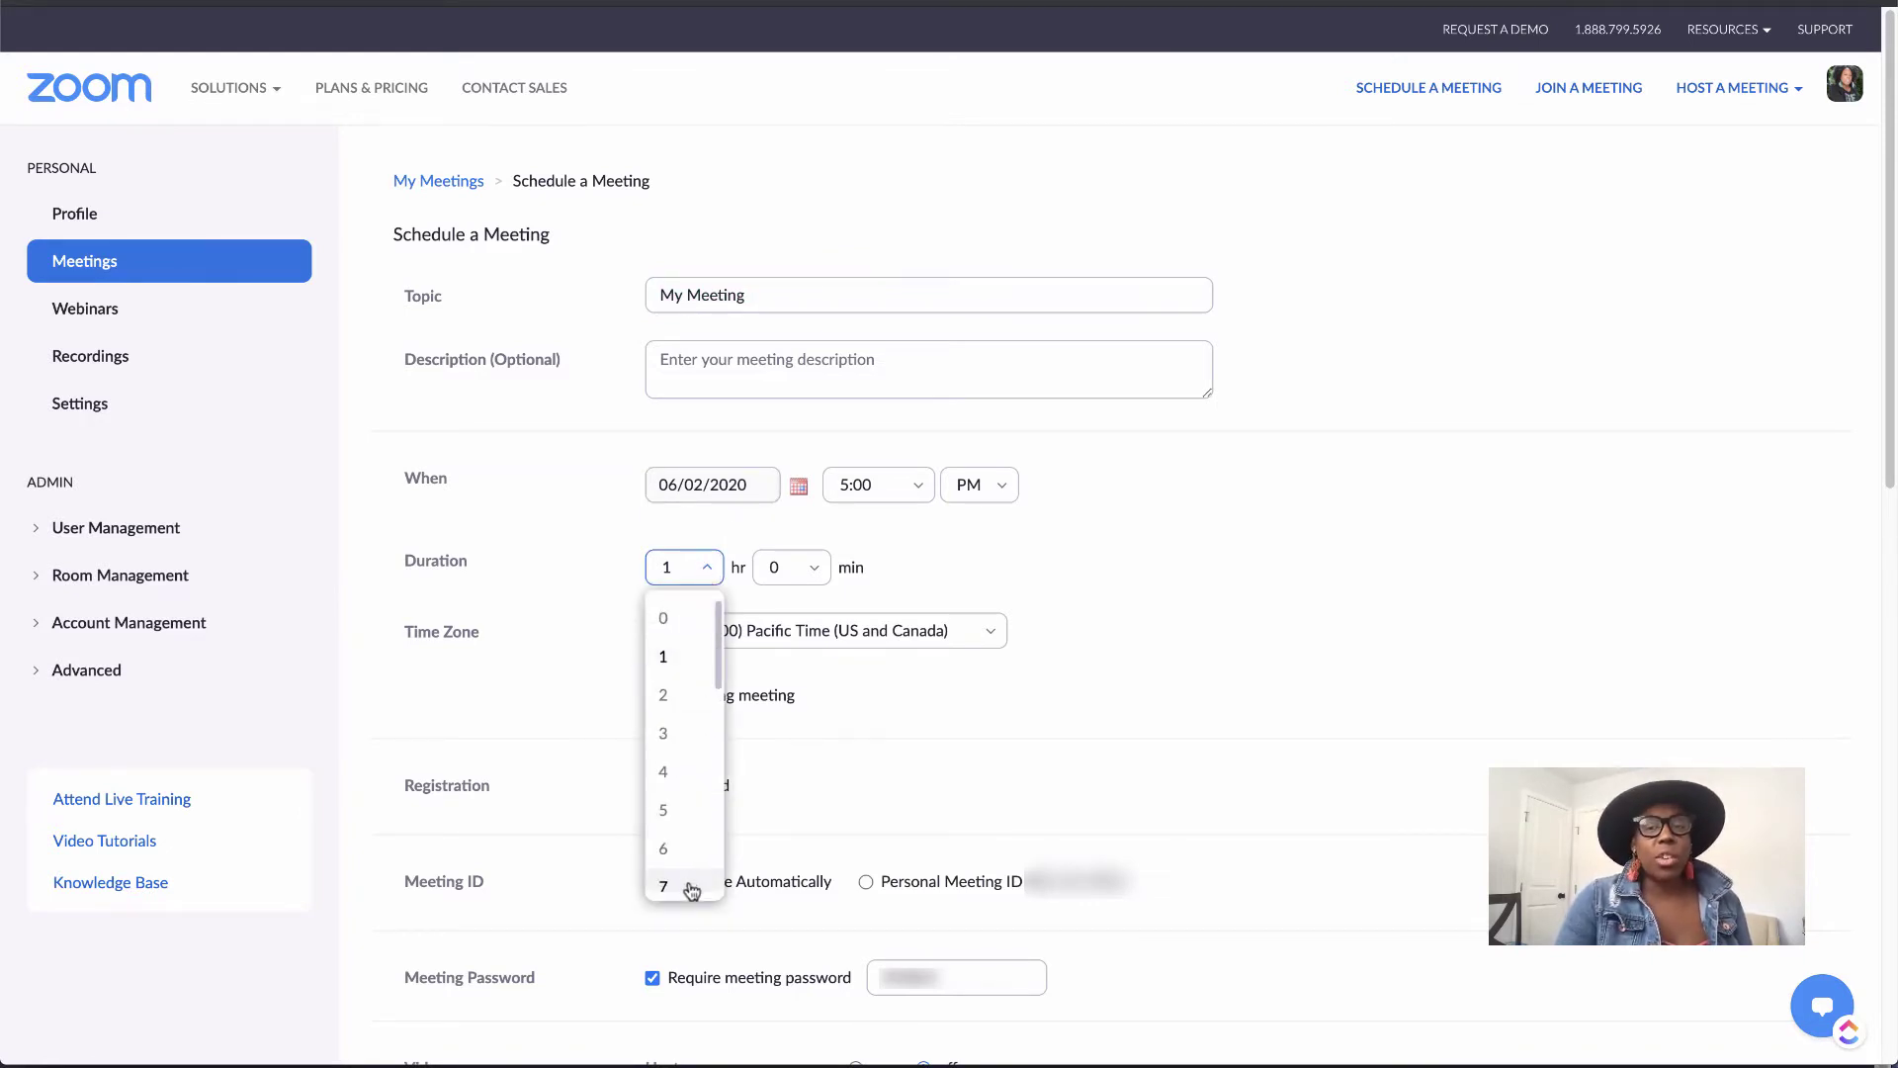
scroll(718, 700, "down", 3)
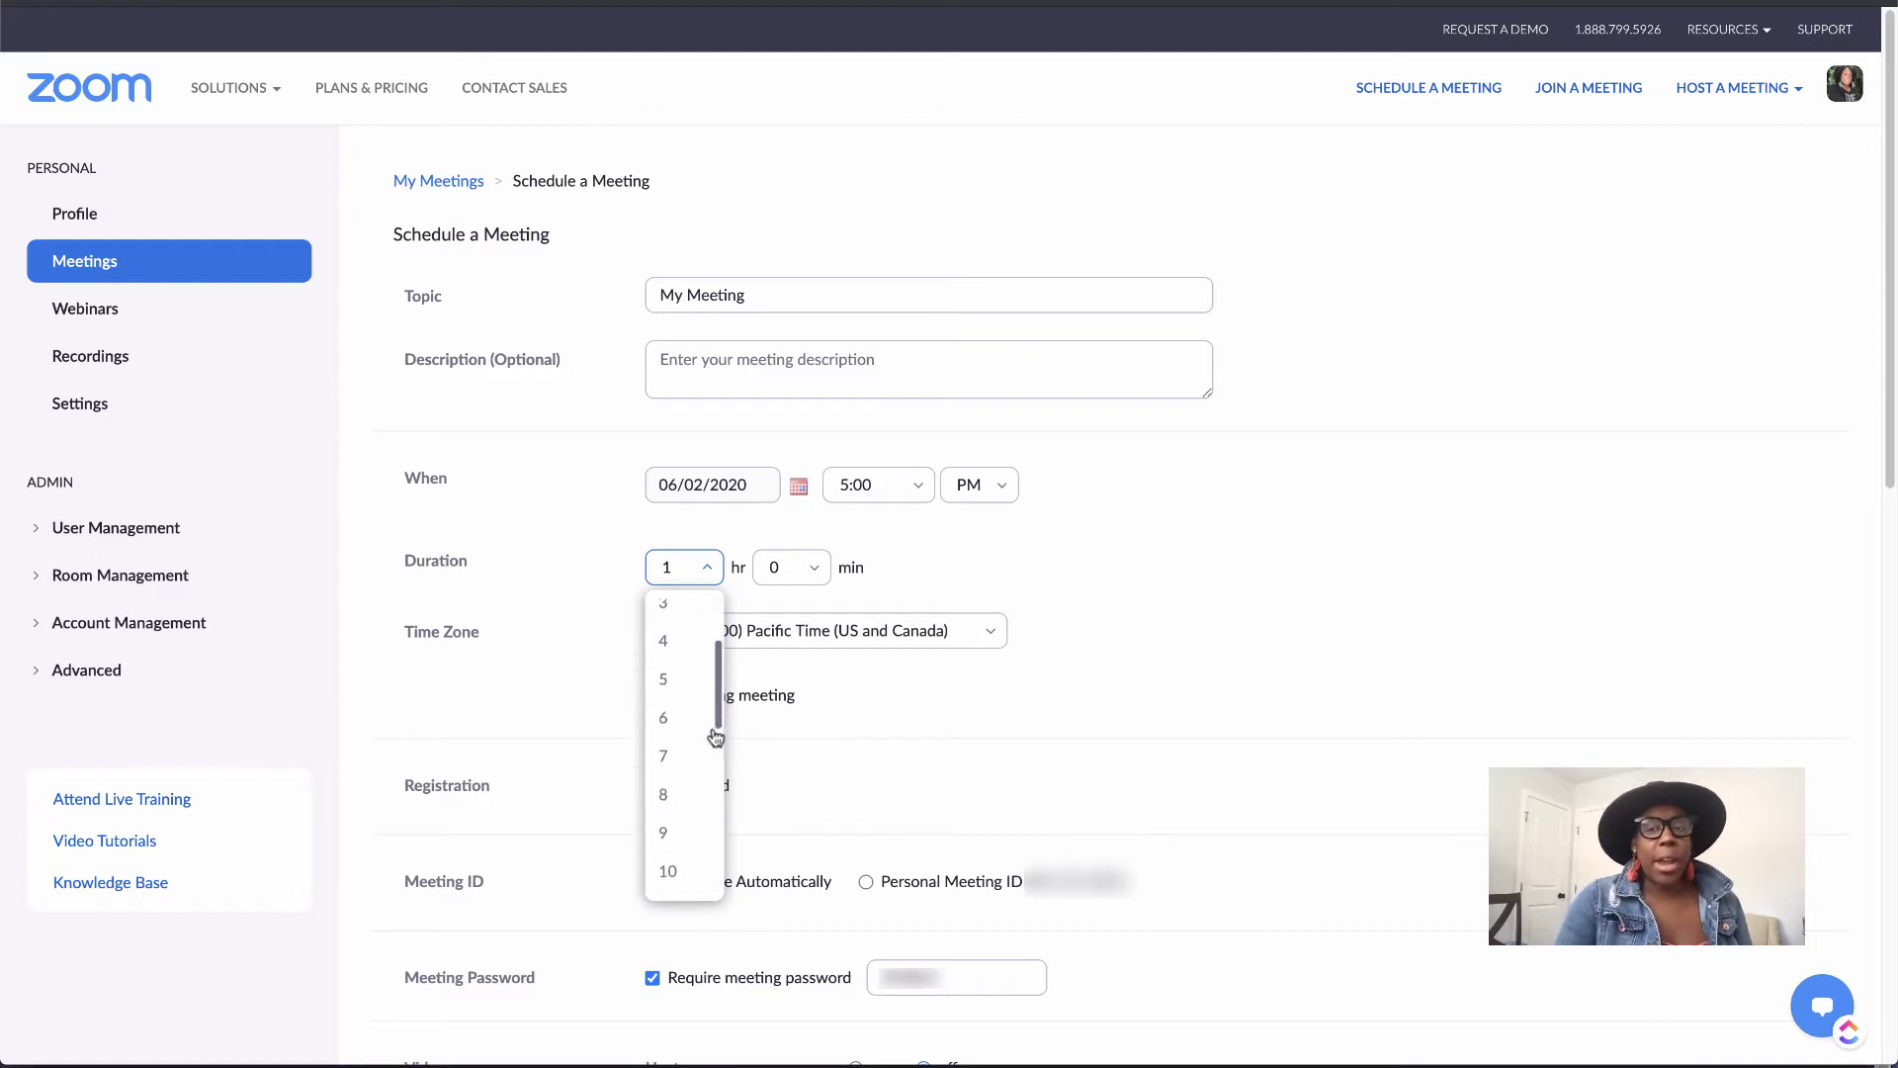
left_click(686, 743)
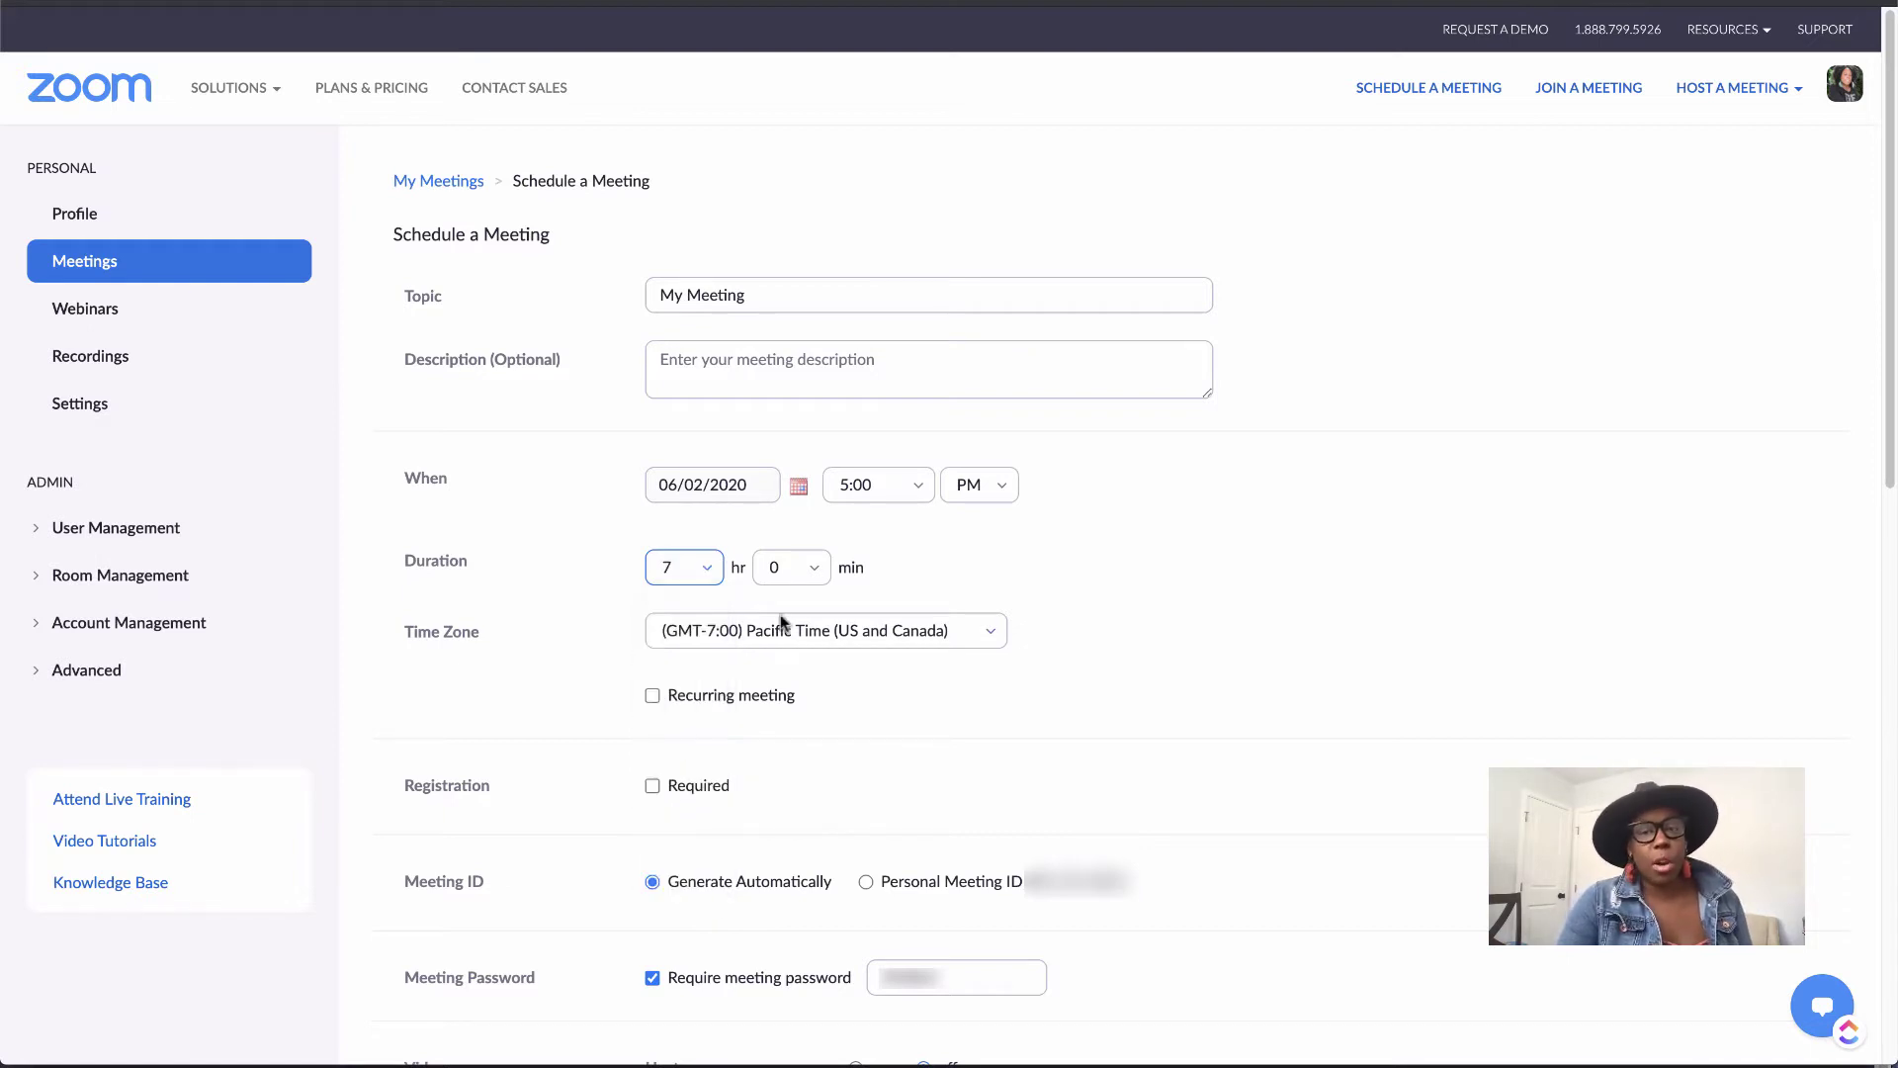
left_click(806, 568)
left_click(788, 736)
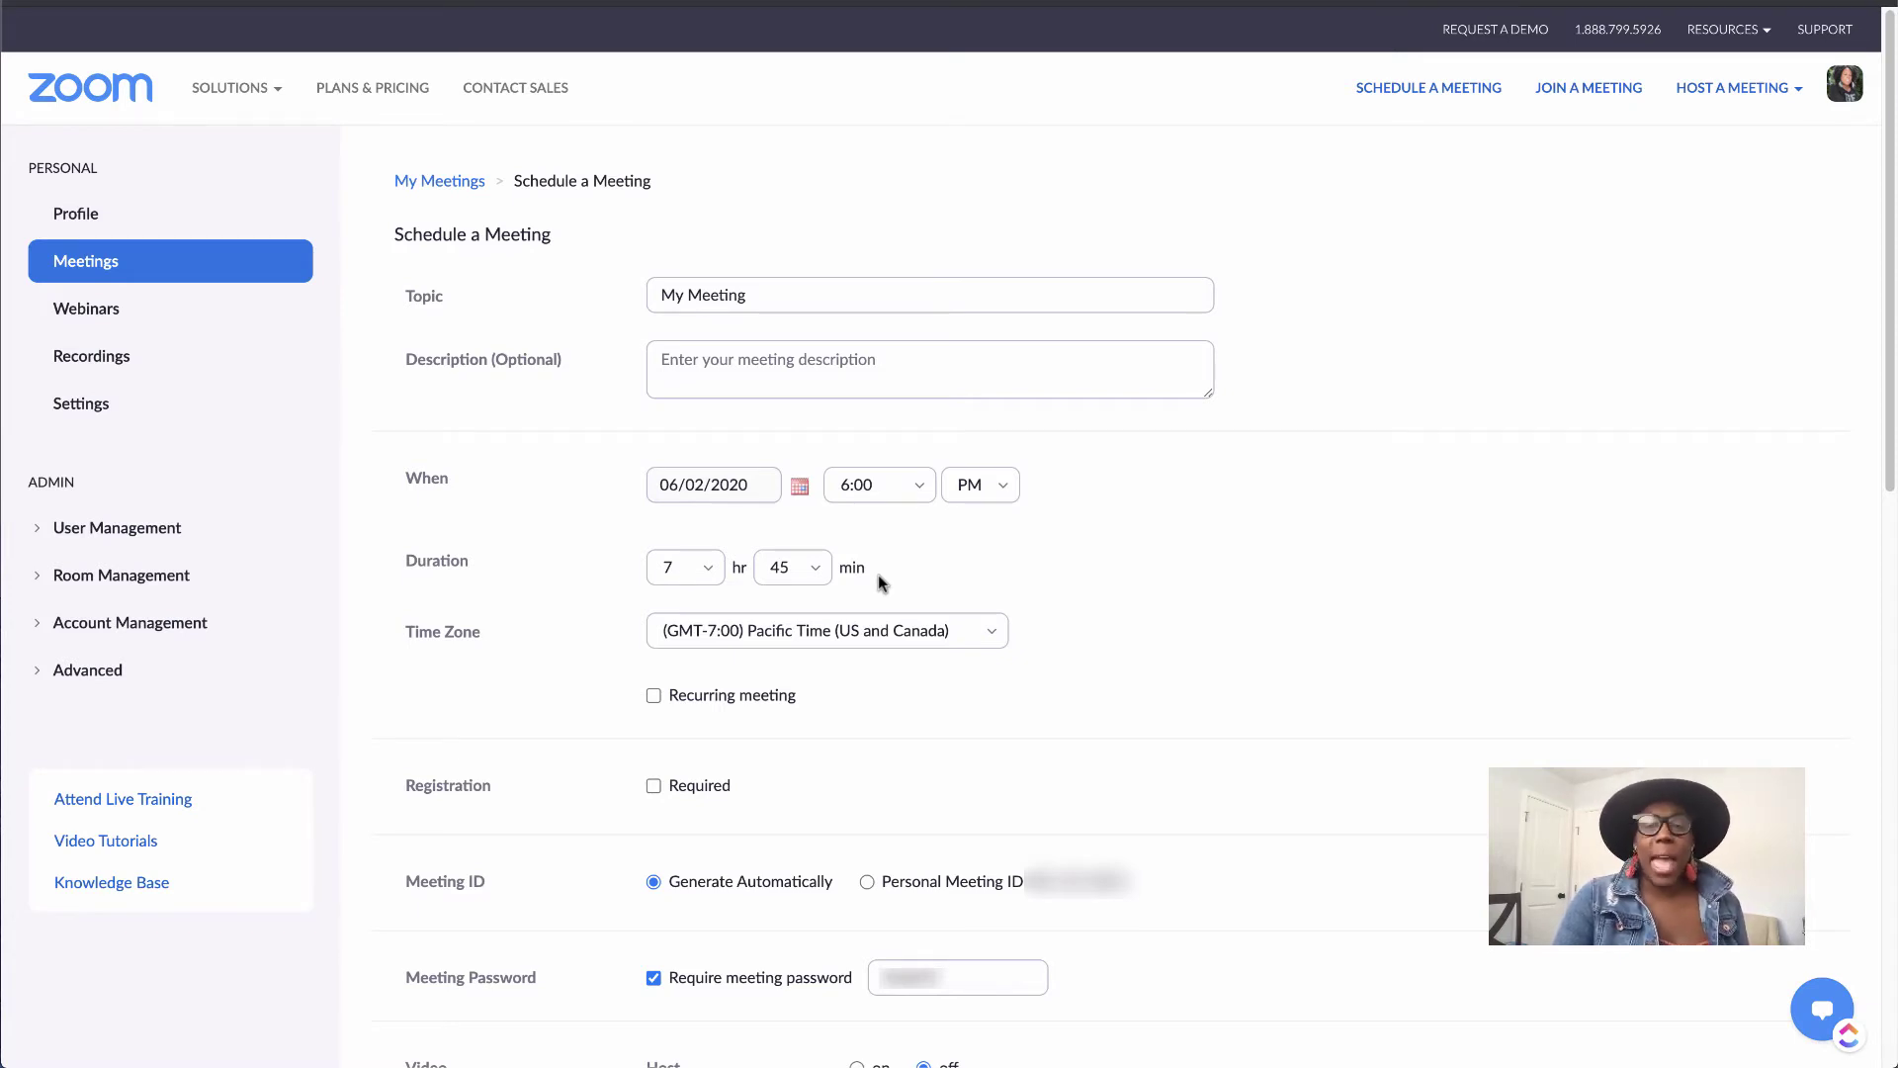
Check the time zone choices, leaving Pacific Time selected, and make the meeting recurring.
left_click(992, 641)
left_click(993, 641)
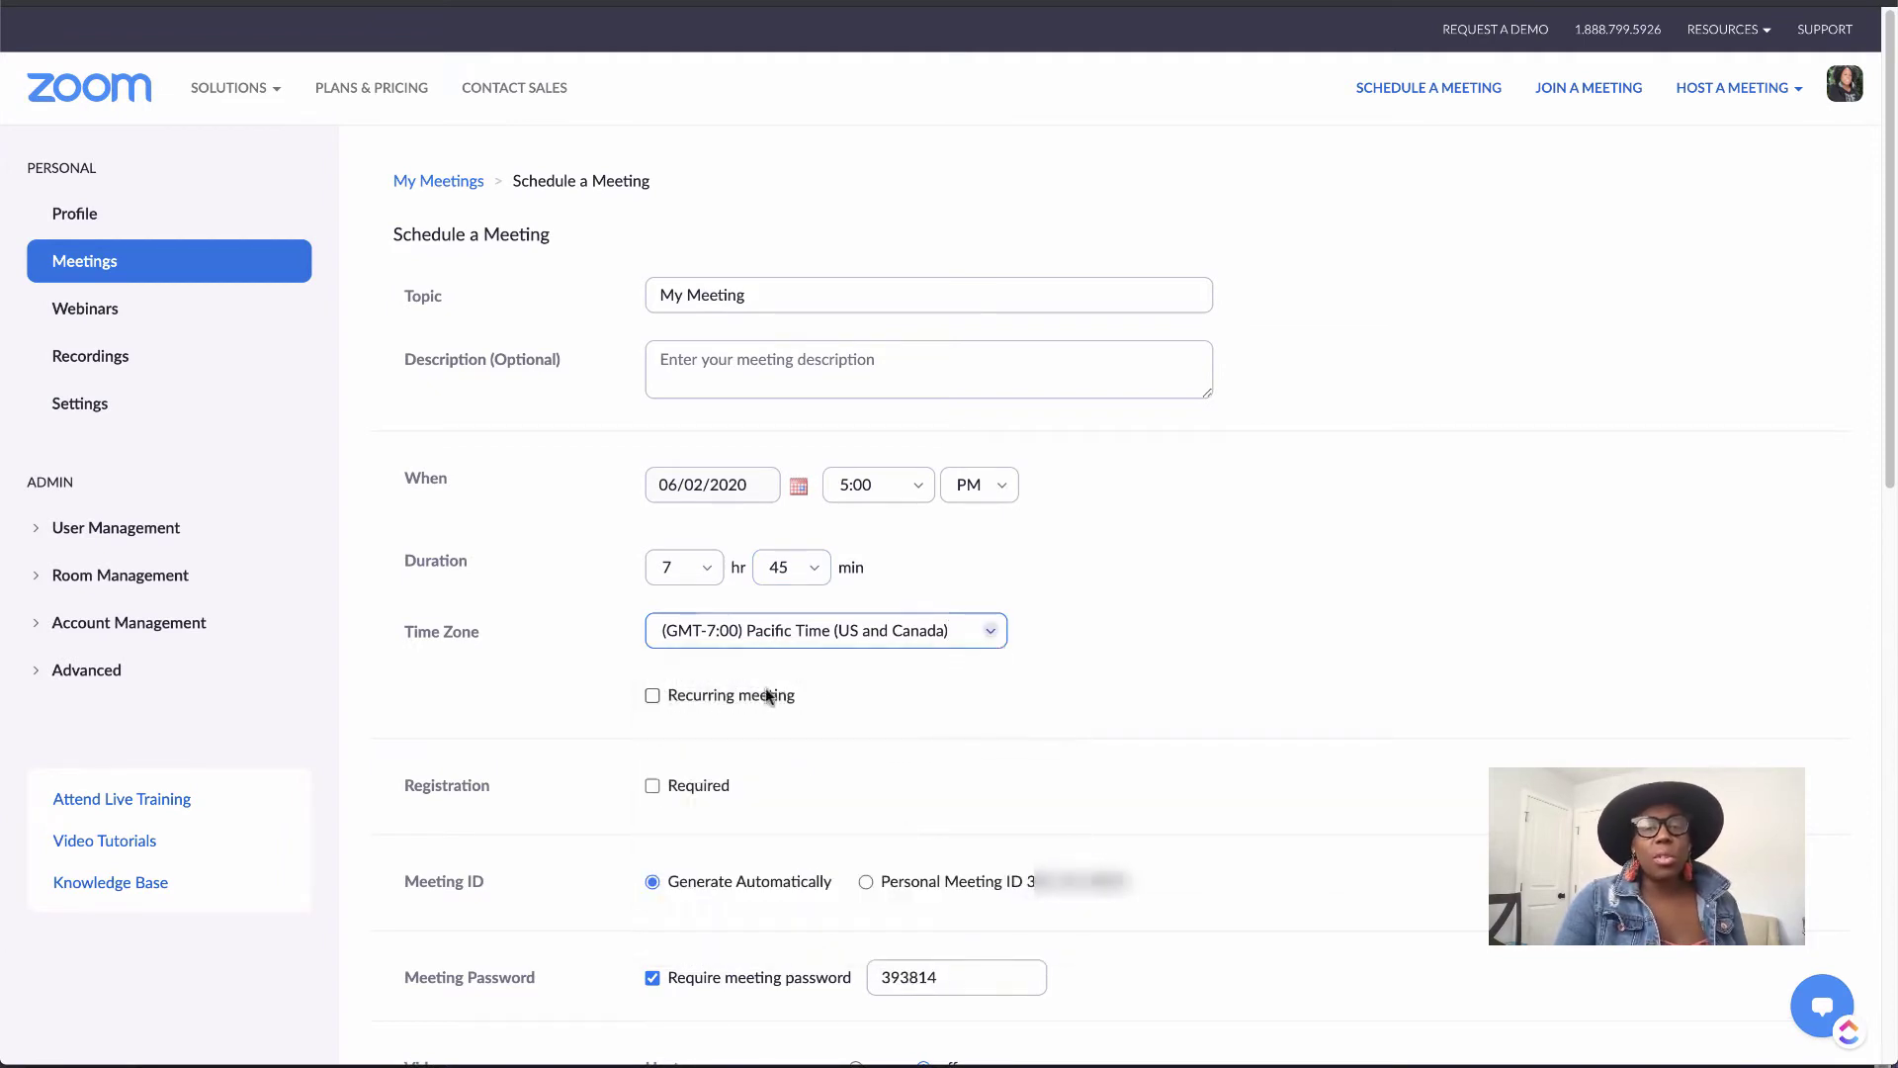
left_click(652, 695)
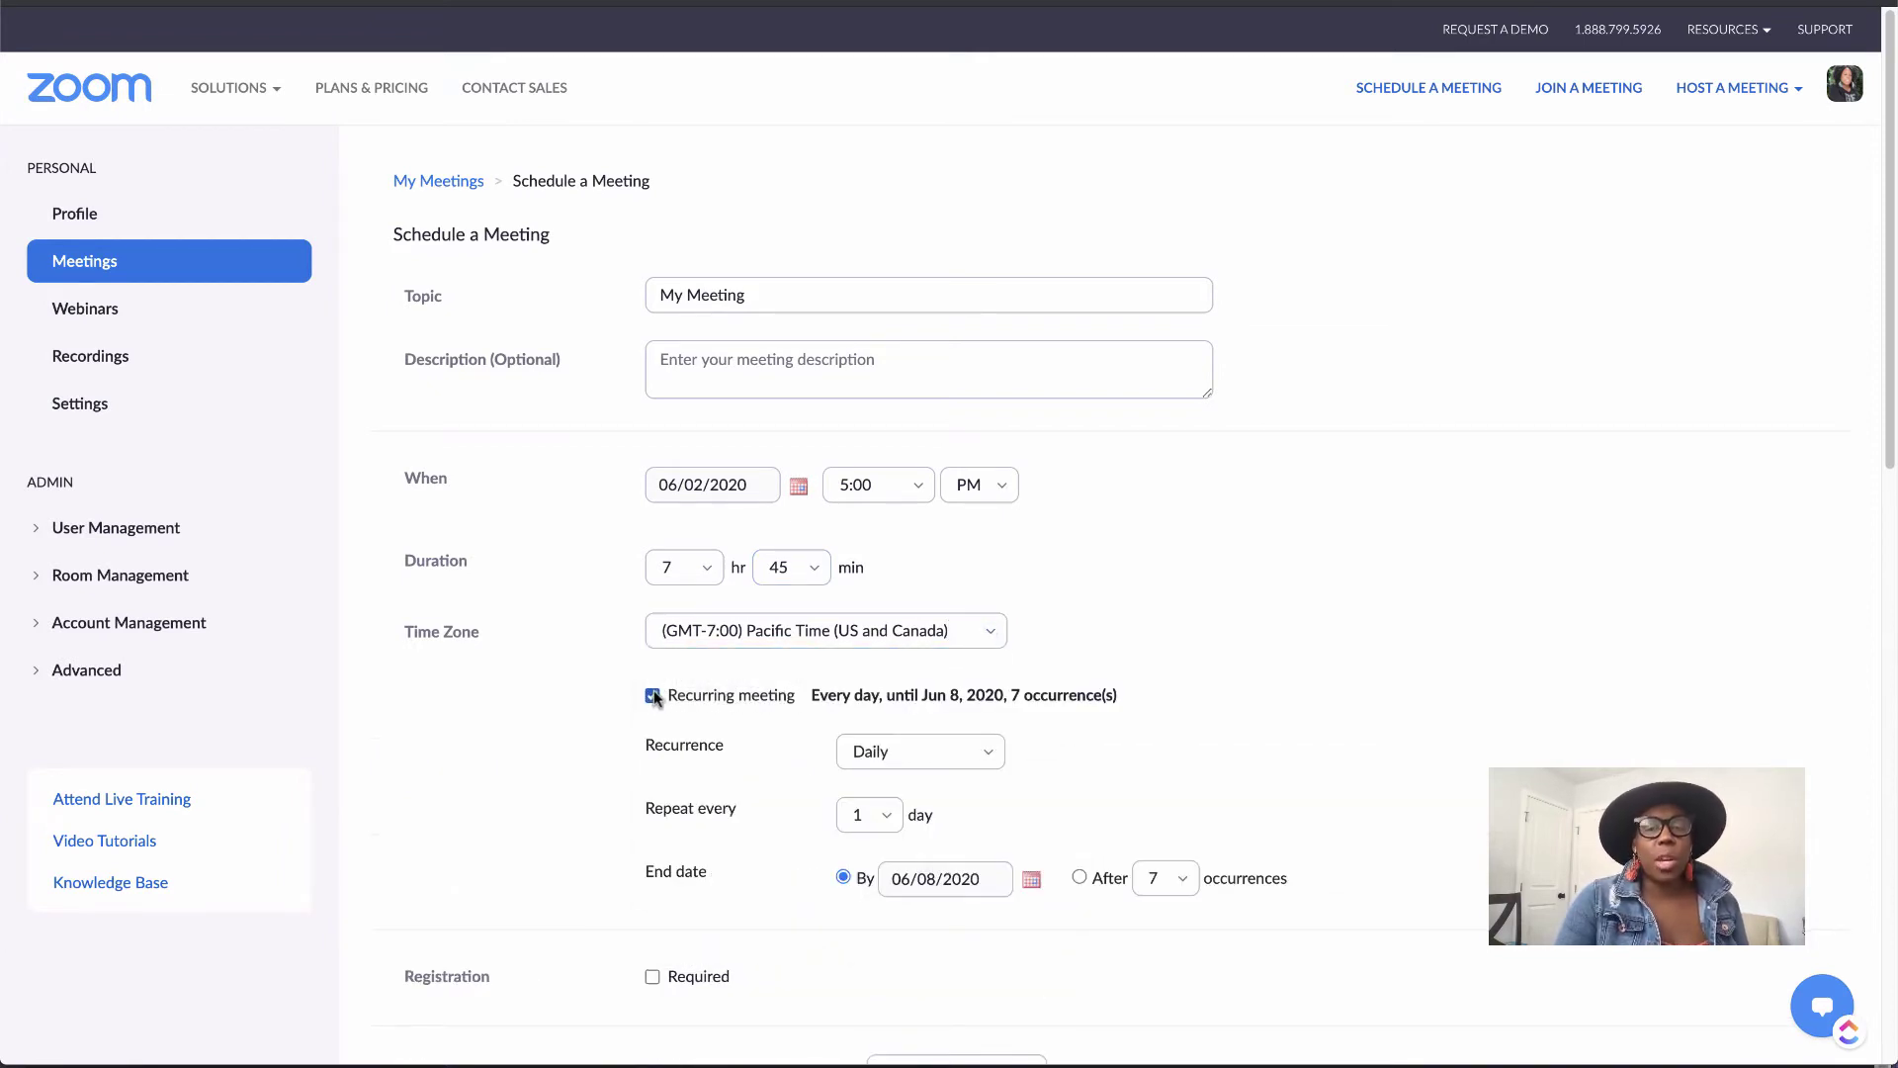
Check the recurrence frequency choices, leaving Daily selected, and make the meeting non-recurring.
left_click(990, 753)
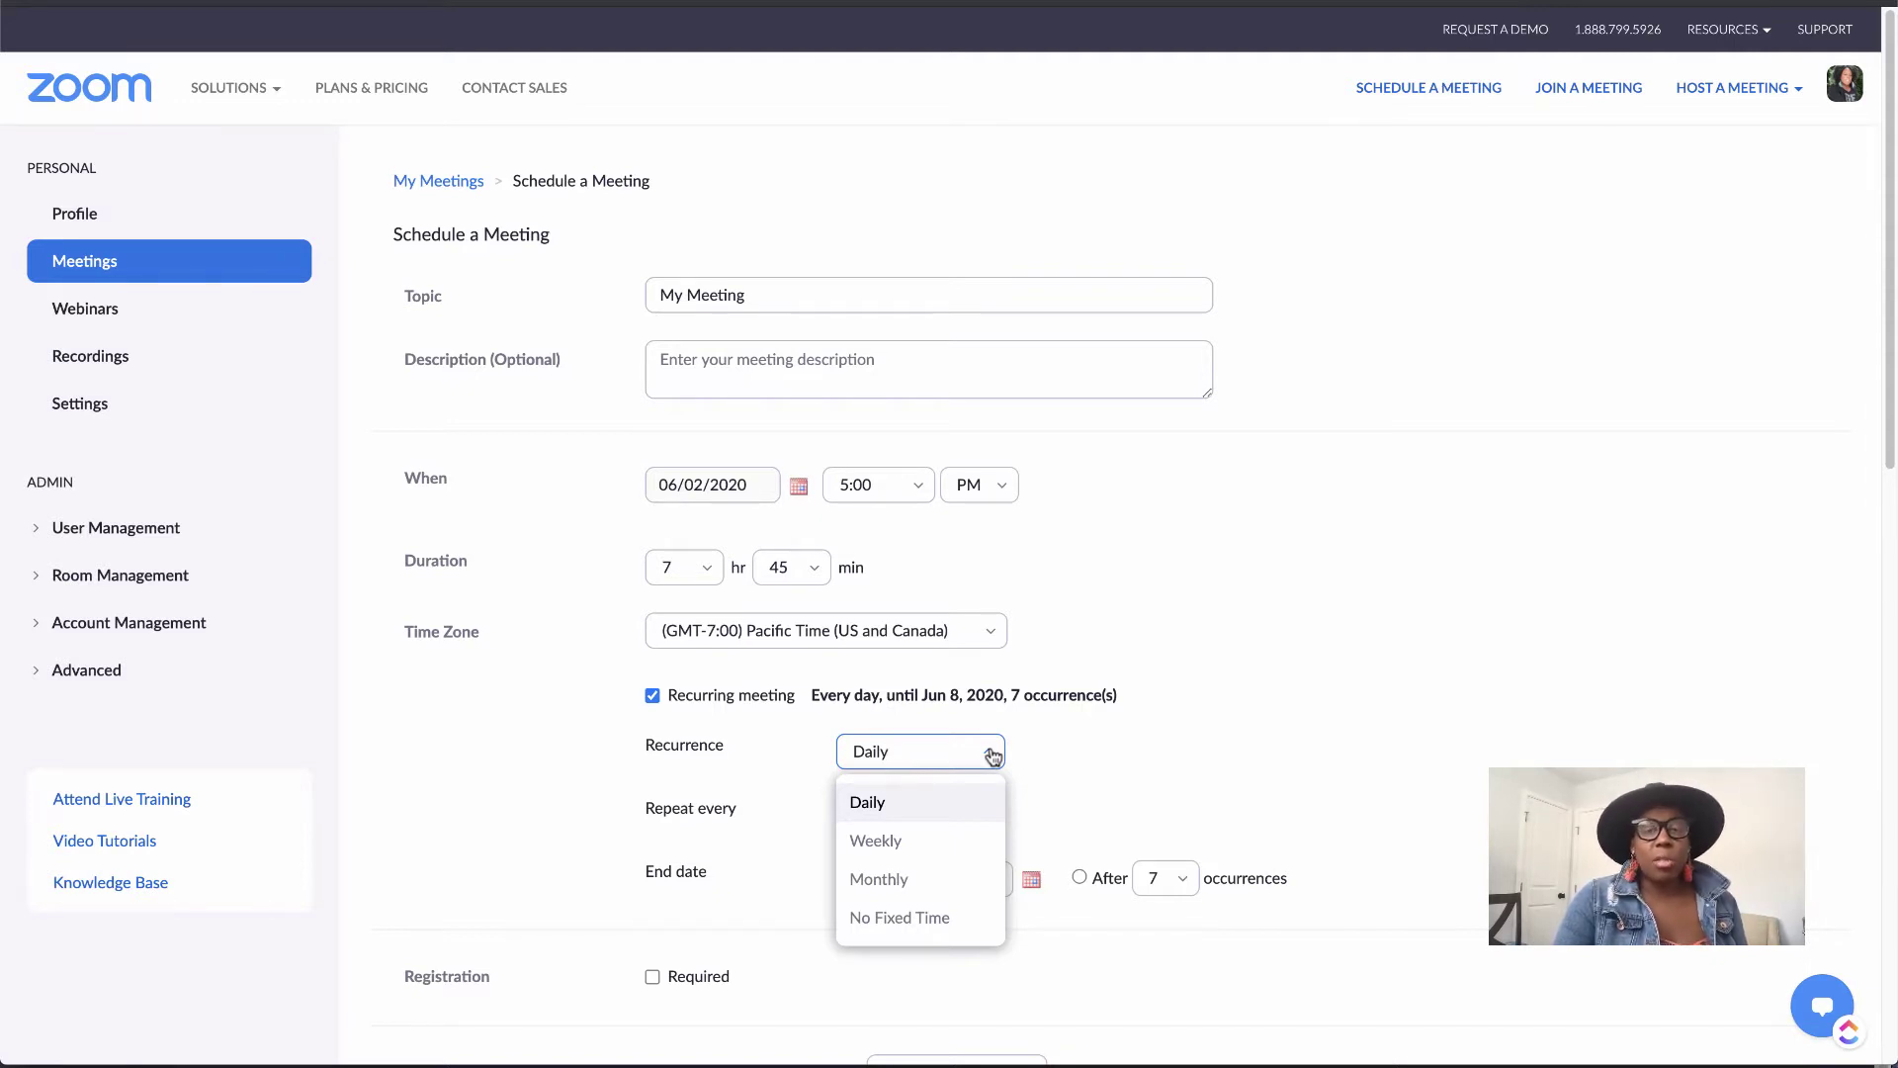
left_click(1088, 793)
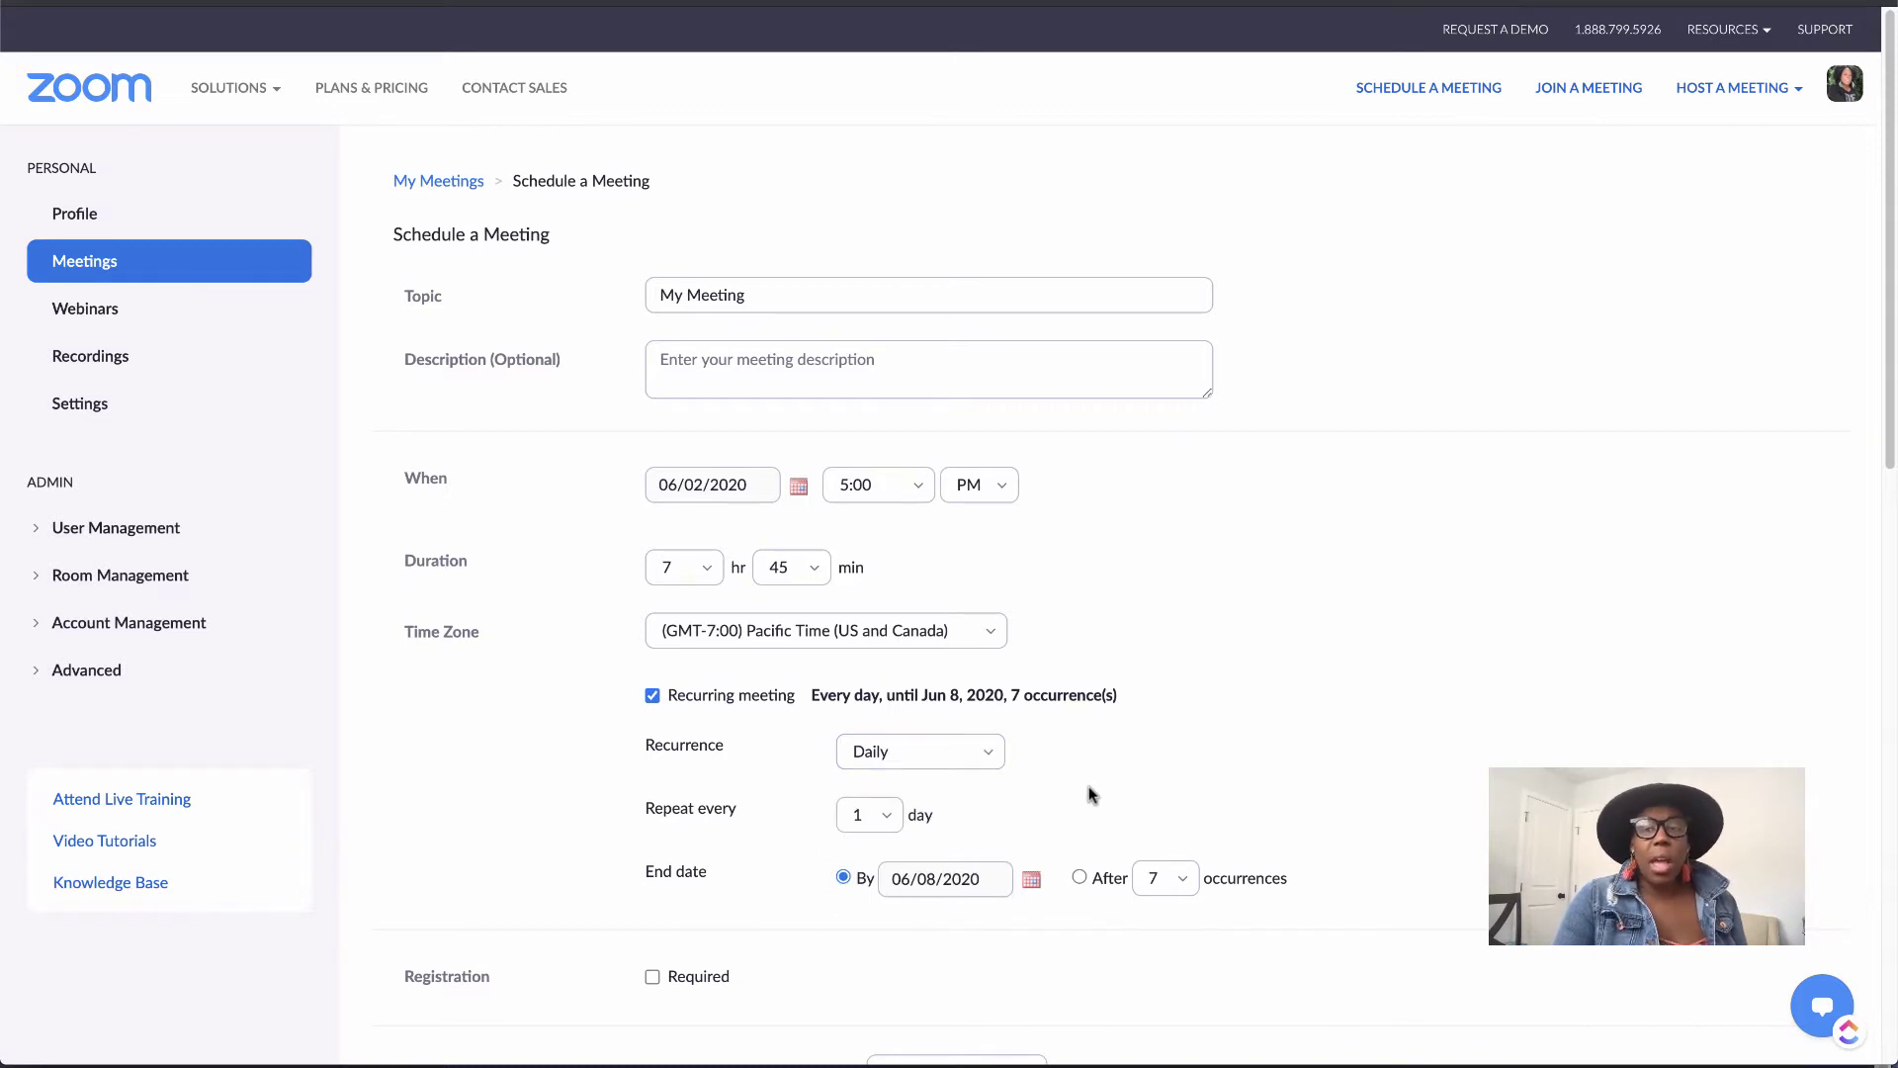
left_click(652, 696)
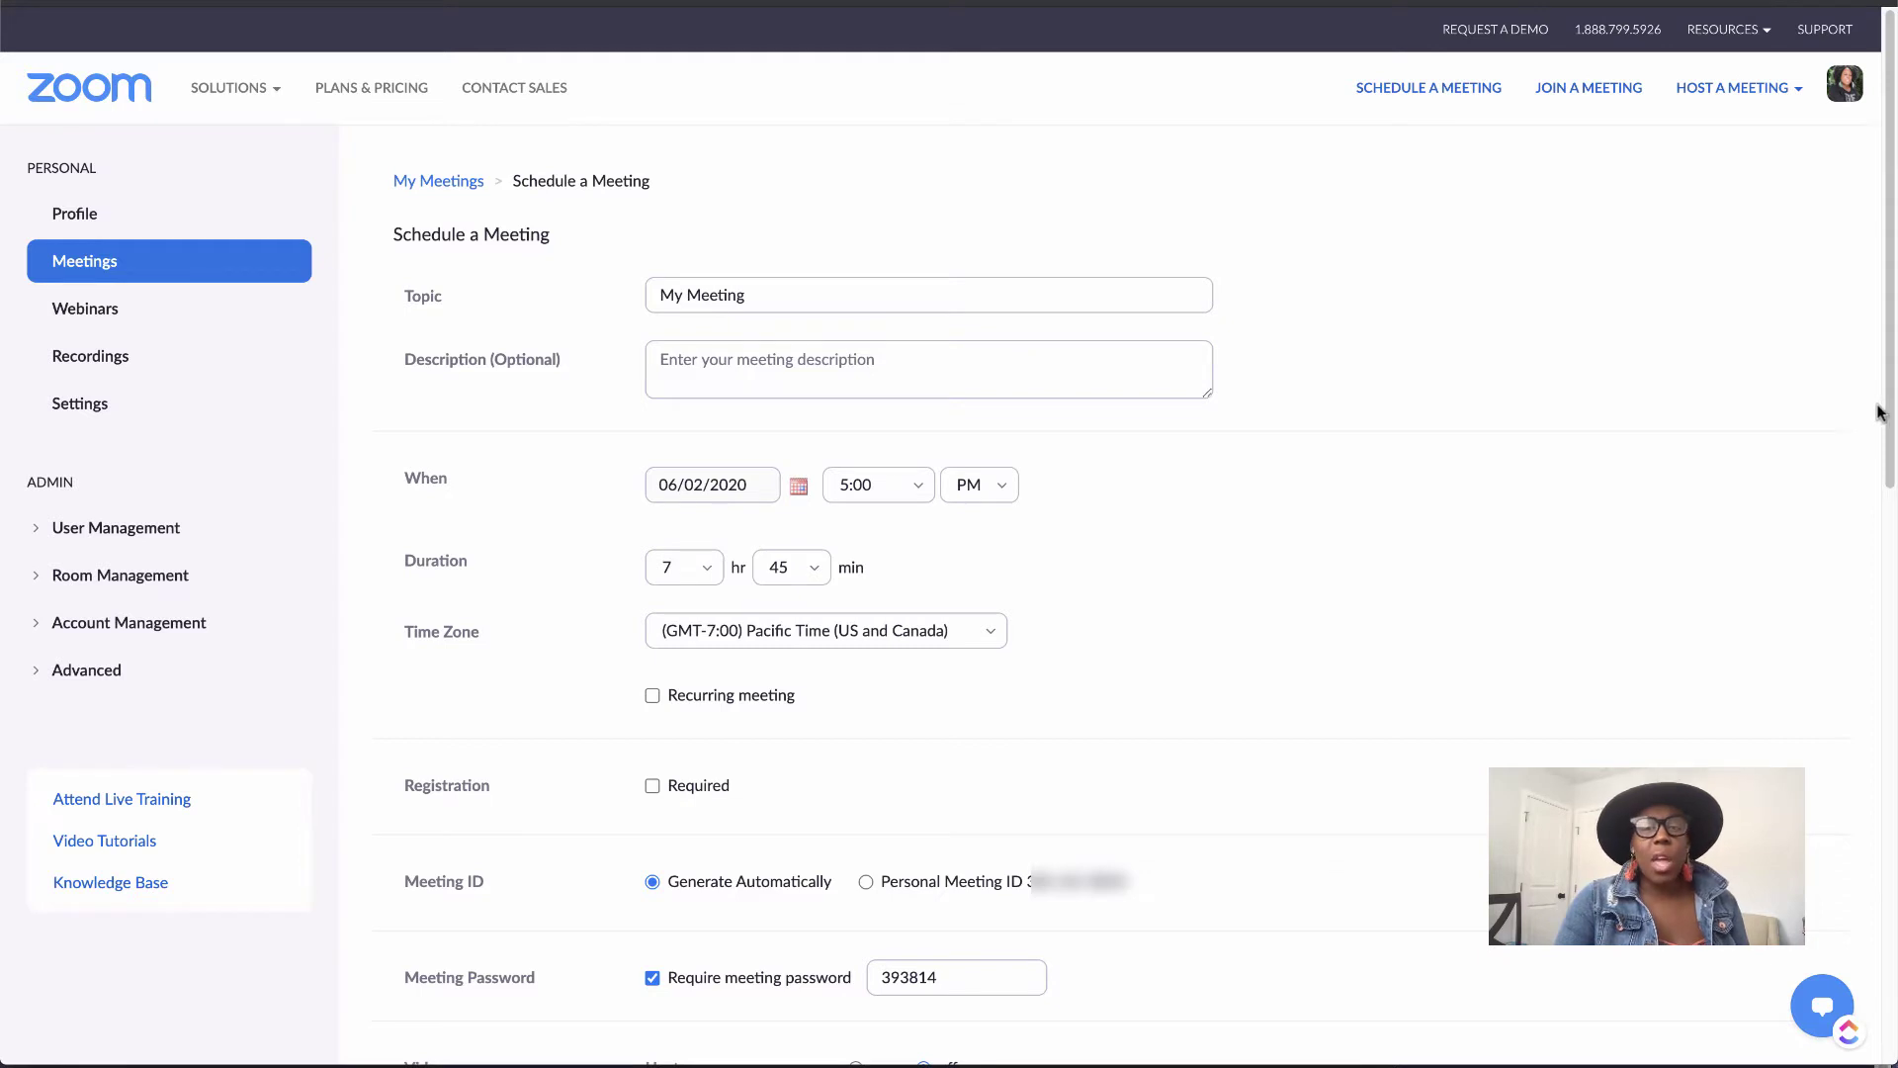
Review the remaining scheduling options, switching the meeting password requirement off and back on, and check the empty alternative hosts field.
scroll(1878, 411, "down", 6)
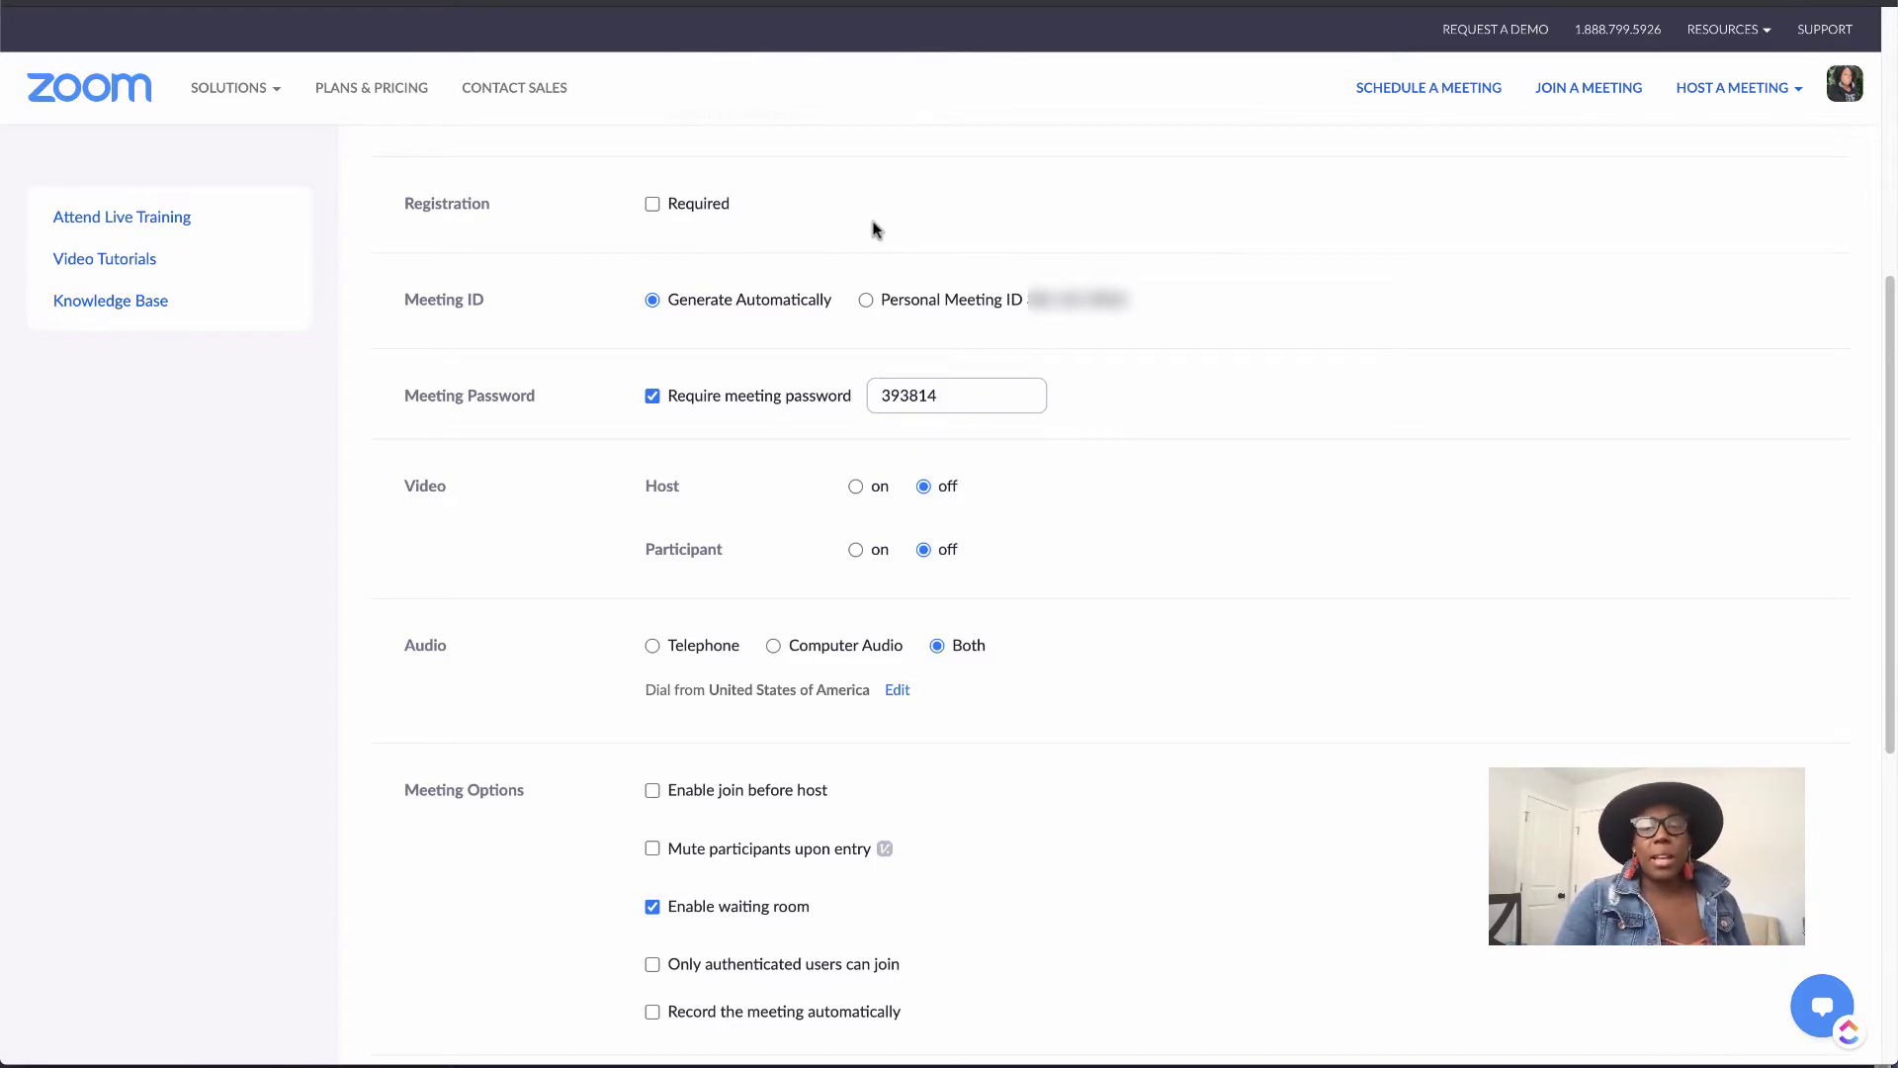
left_click(651, 397)
left_click(652, 388)
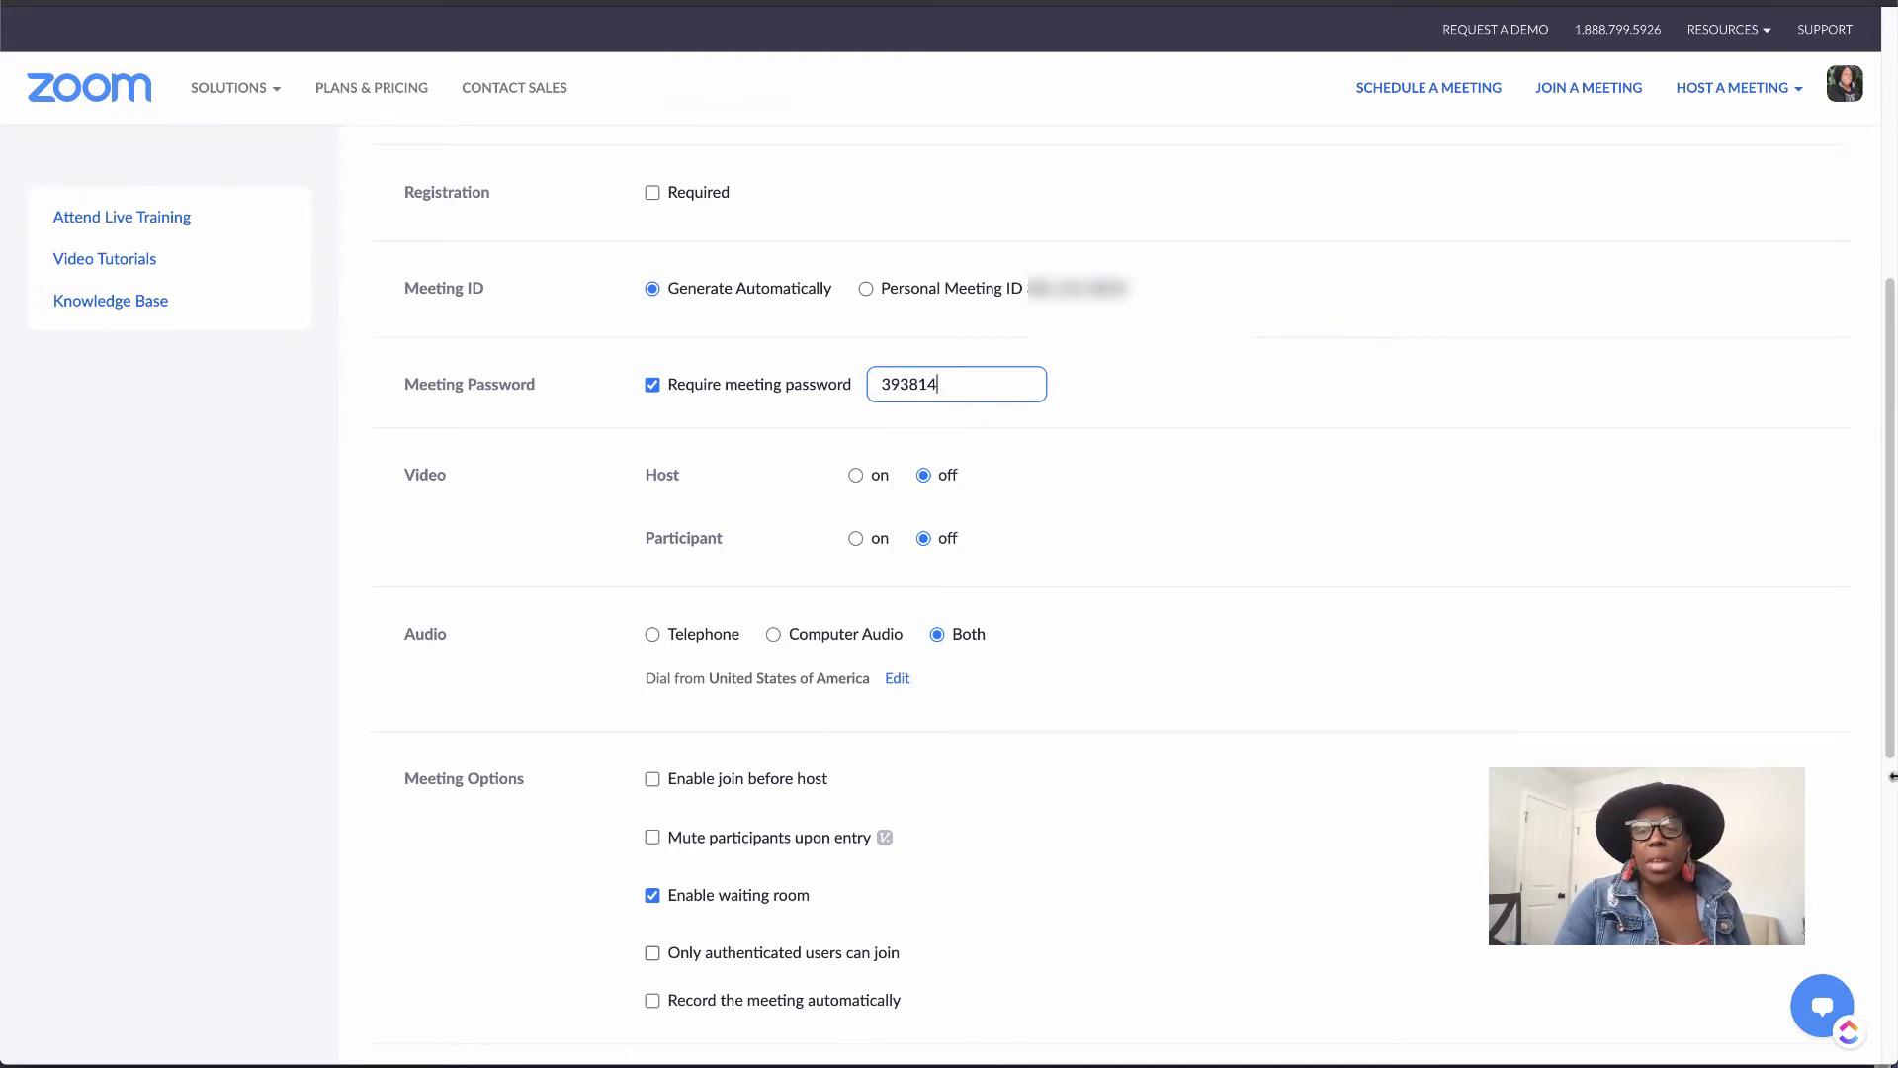
scroll(1882, 704, "down", 4)
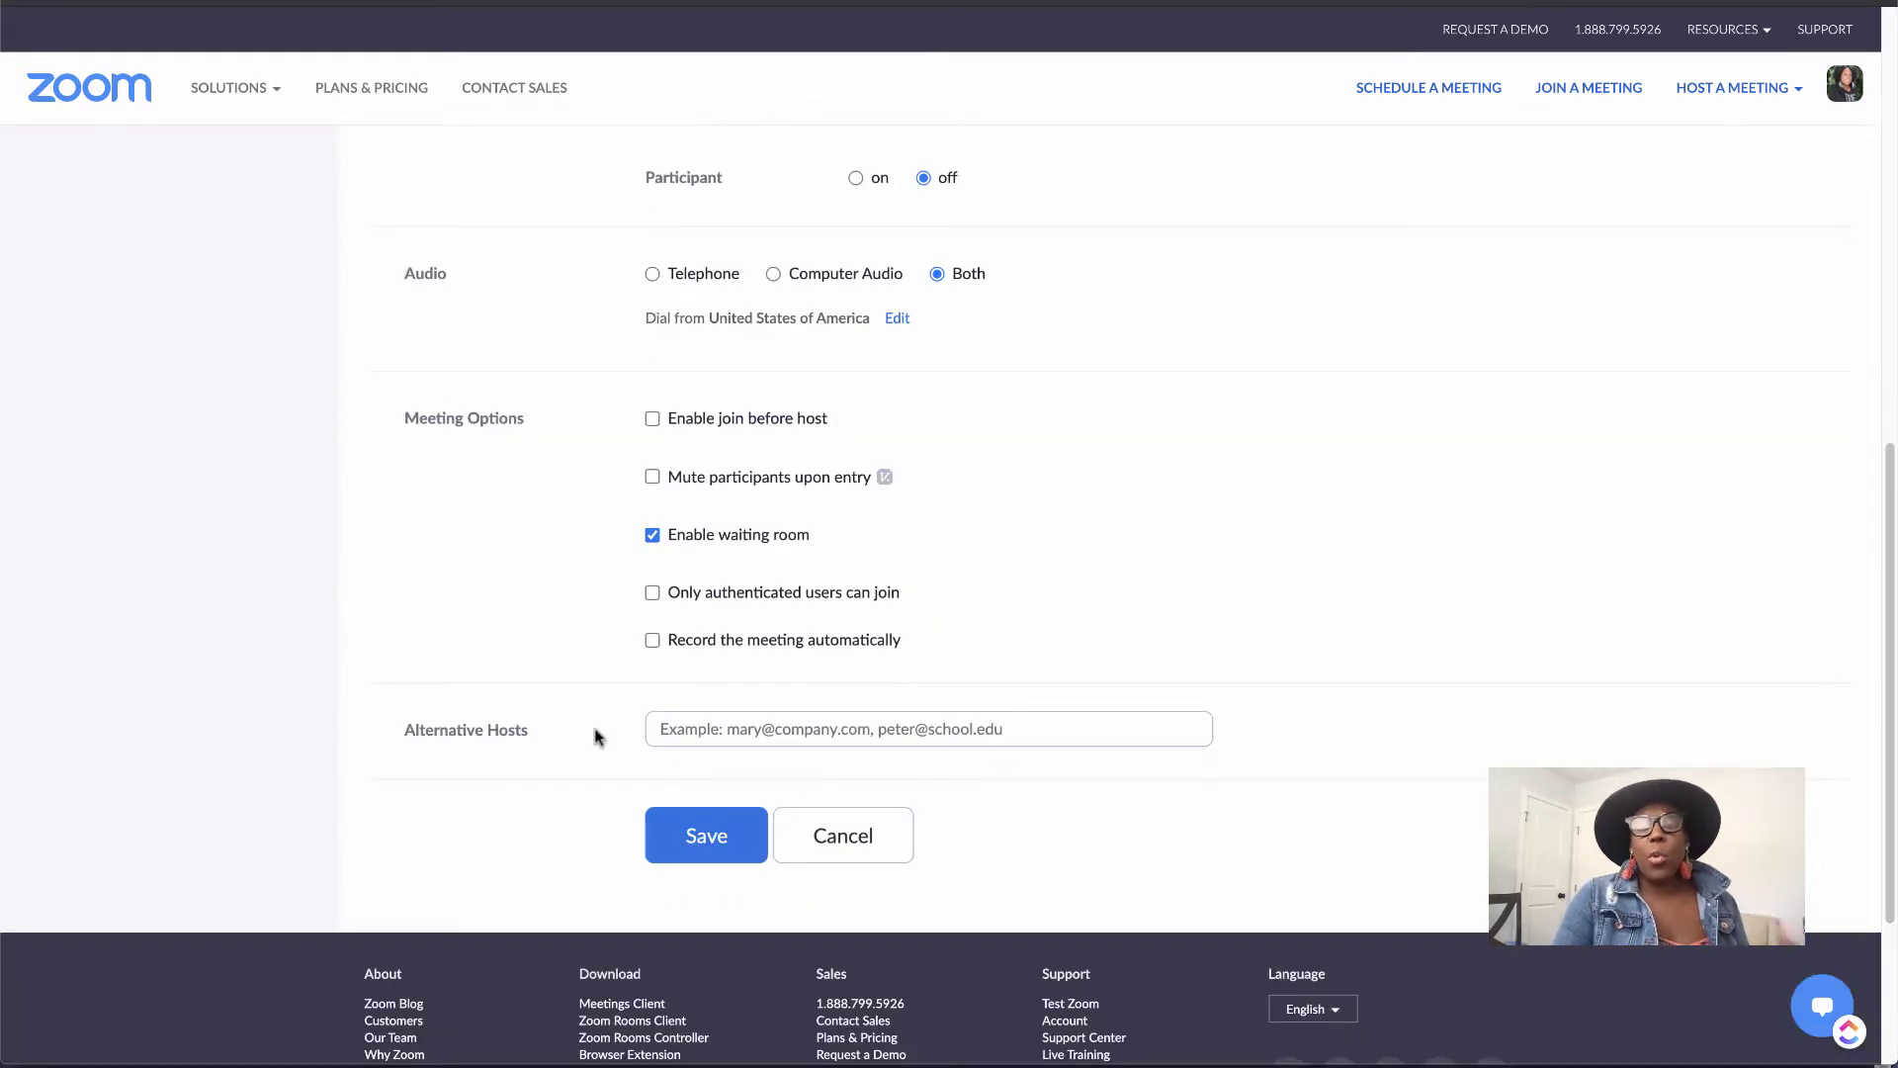
left_click(981, 732)
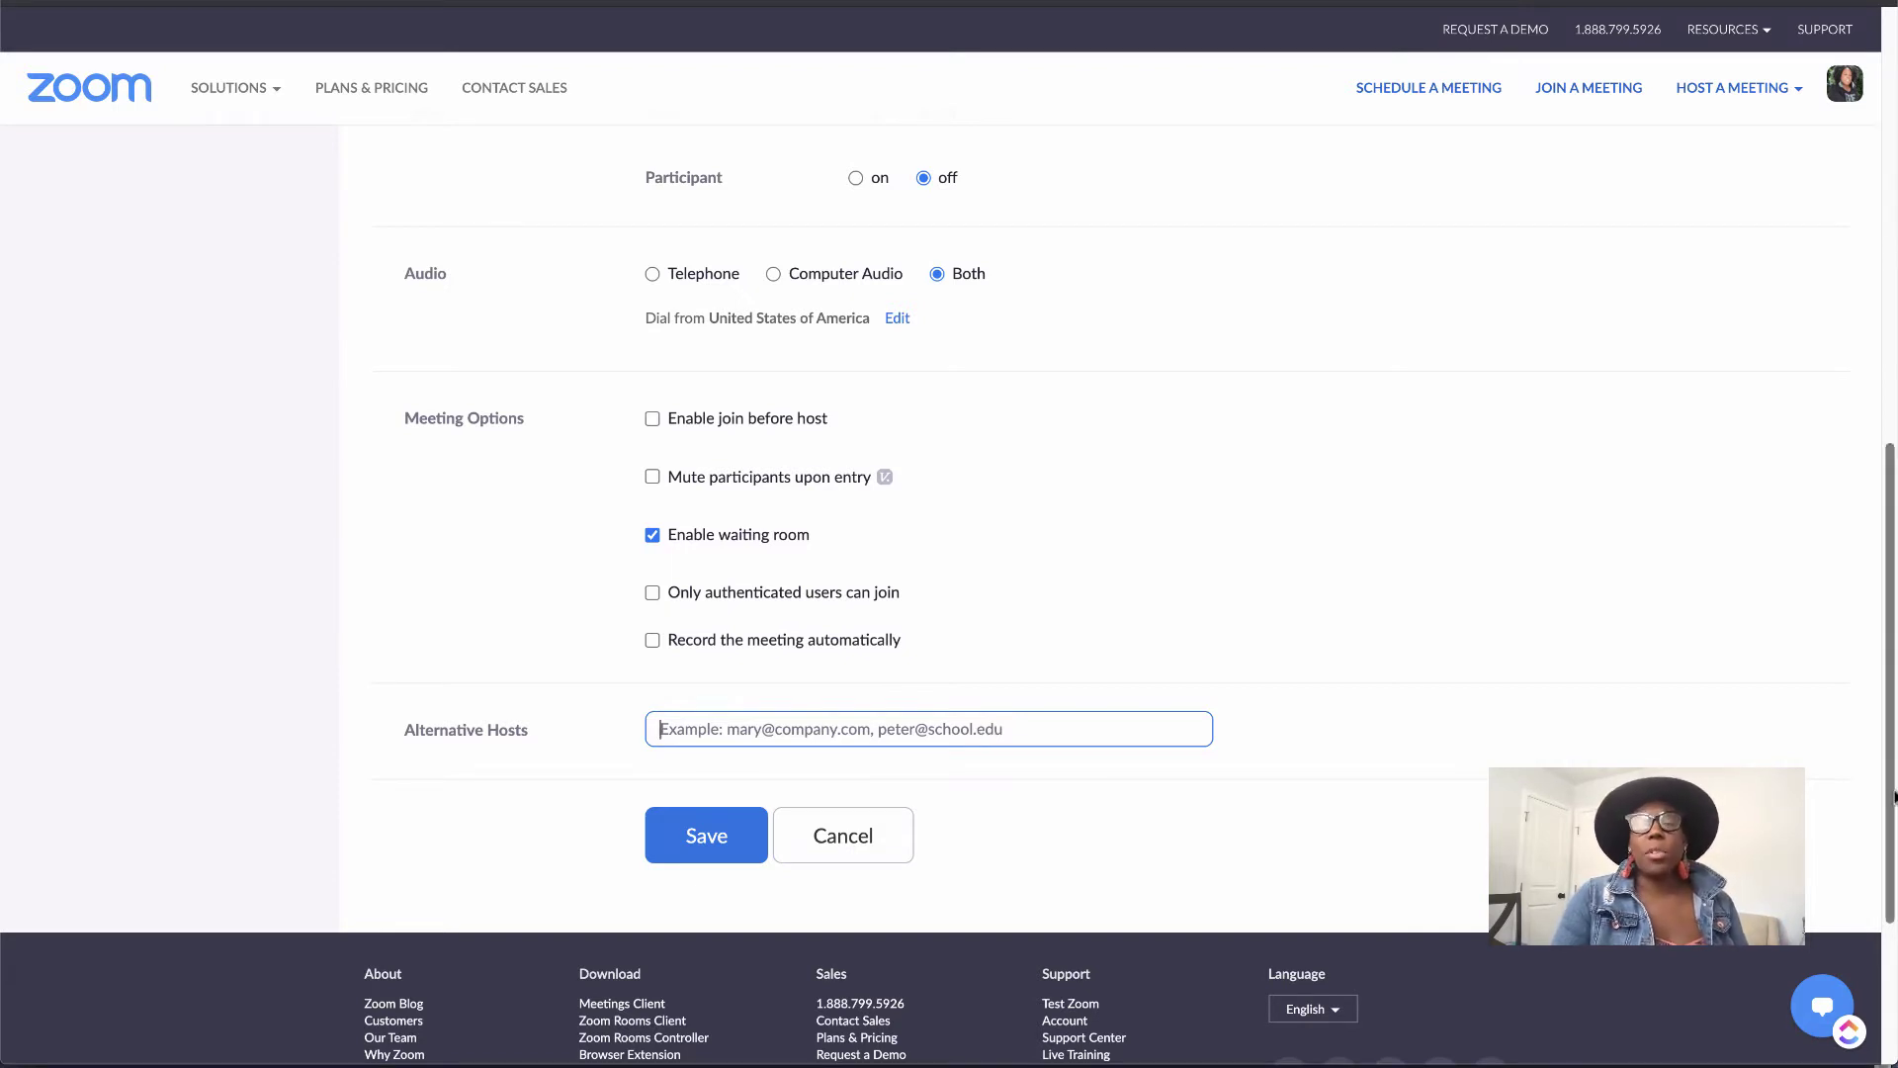
left_click_drag(1890, 794, 1893, 331)
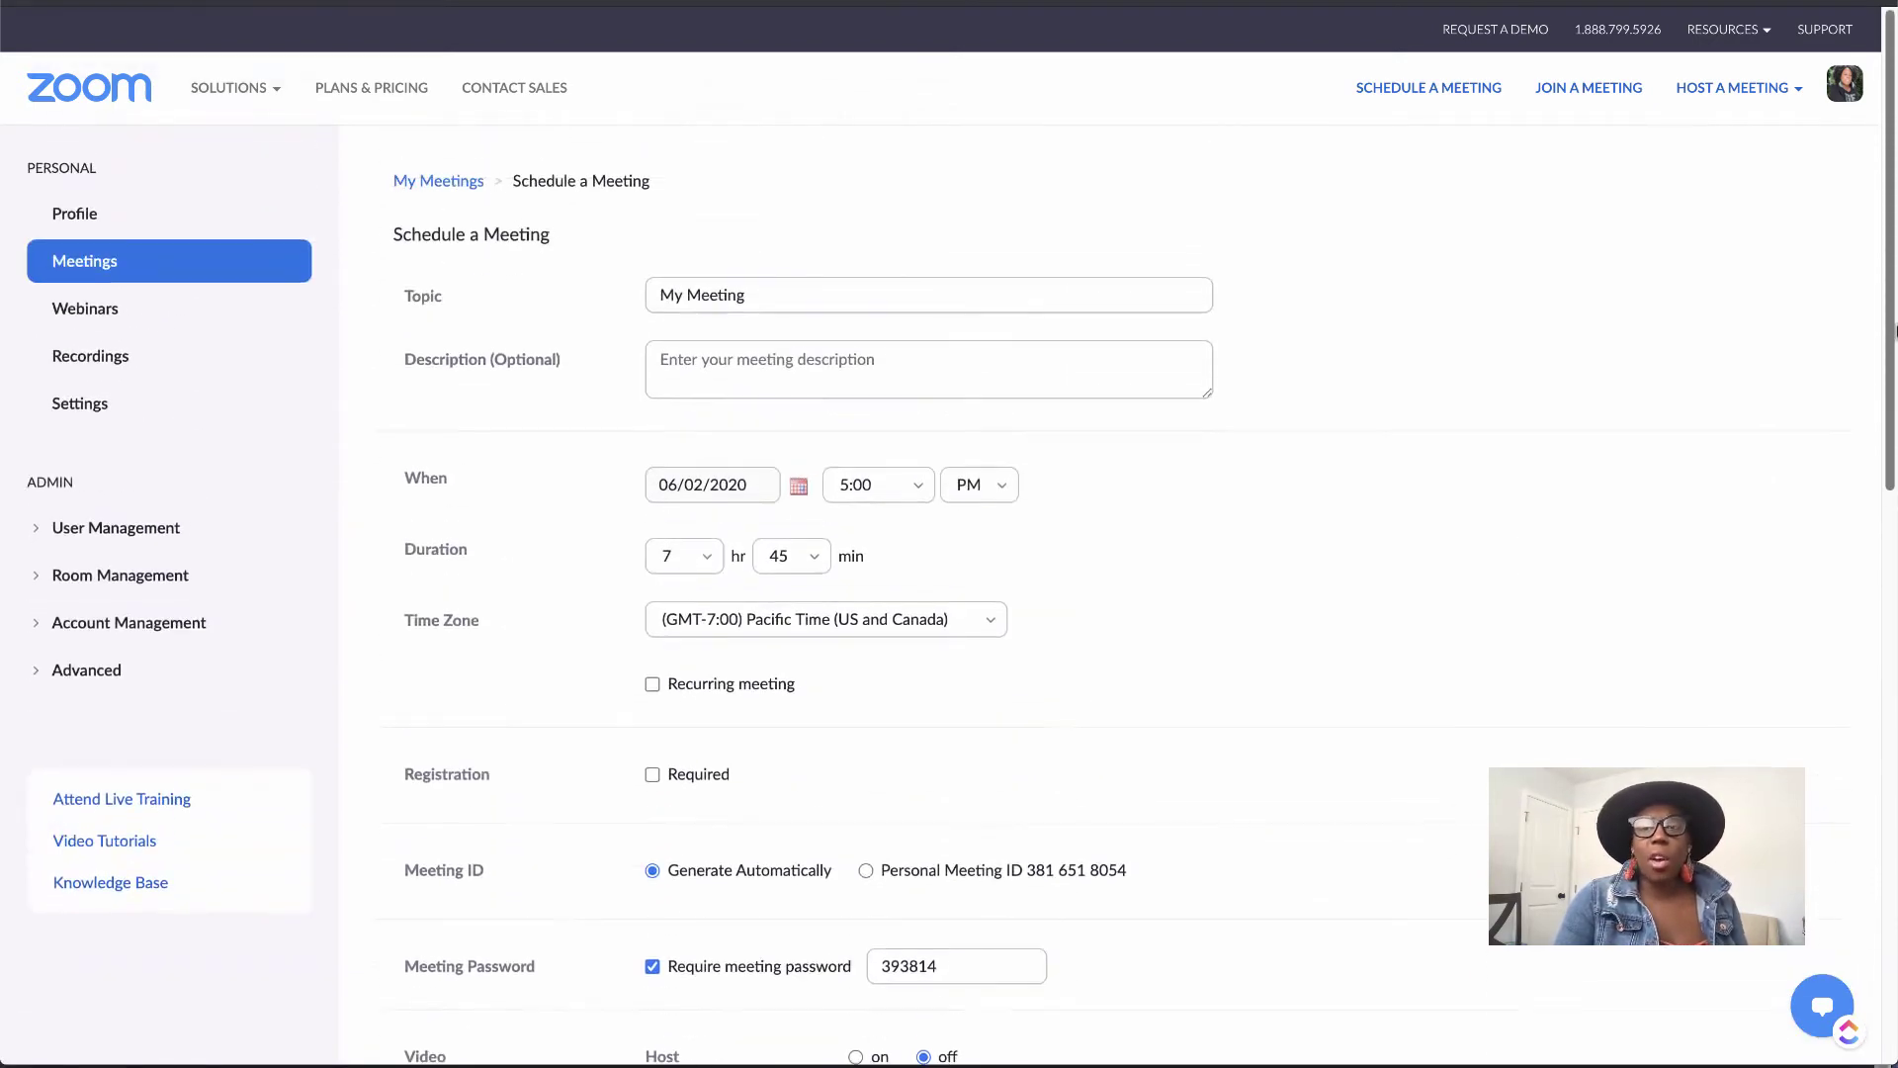
View the Join a Meeting page, and host a new meeting with video on in the zoom.us desktop app.
left_click(1588, 95)
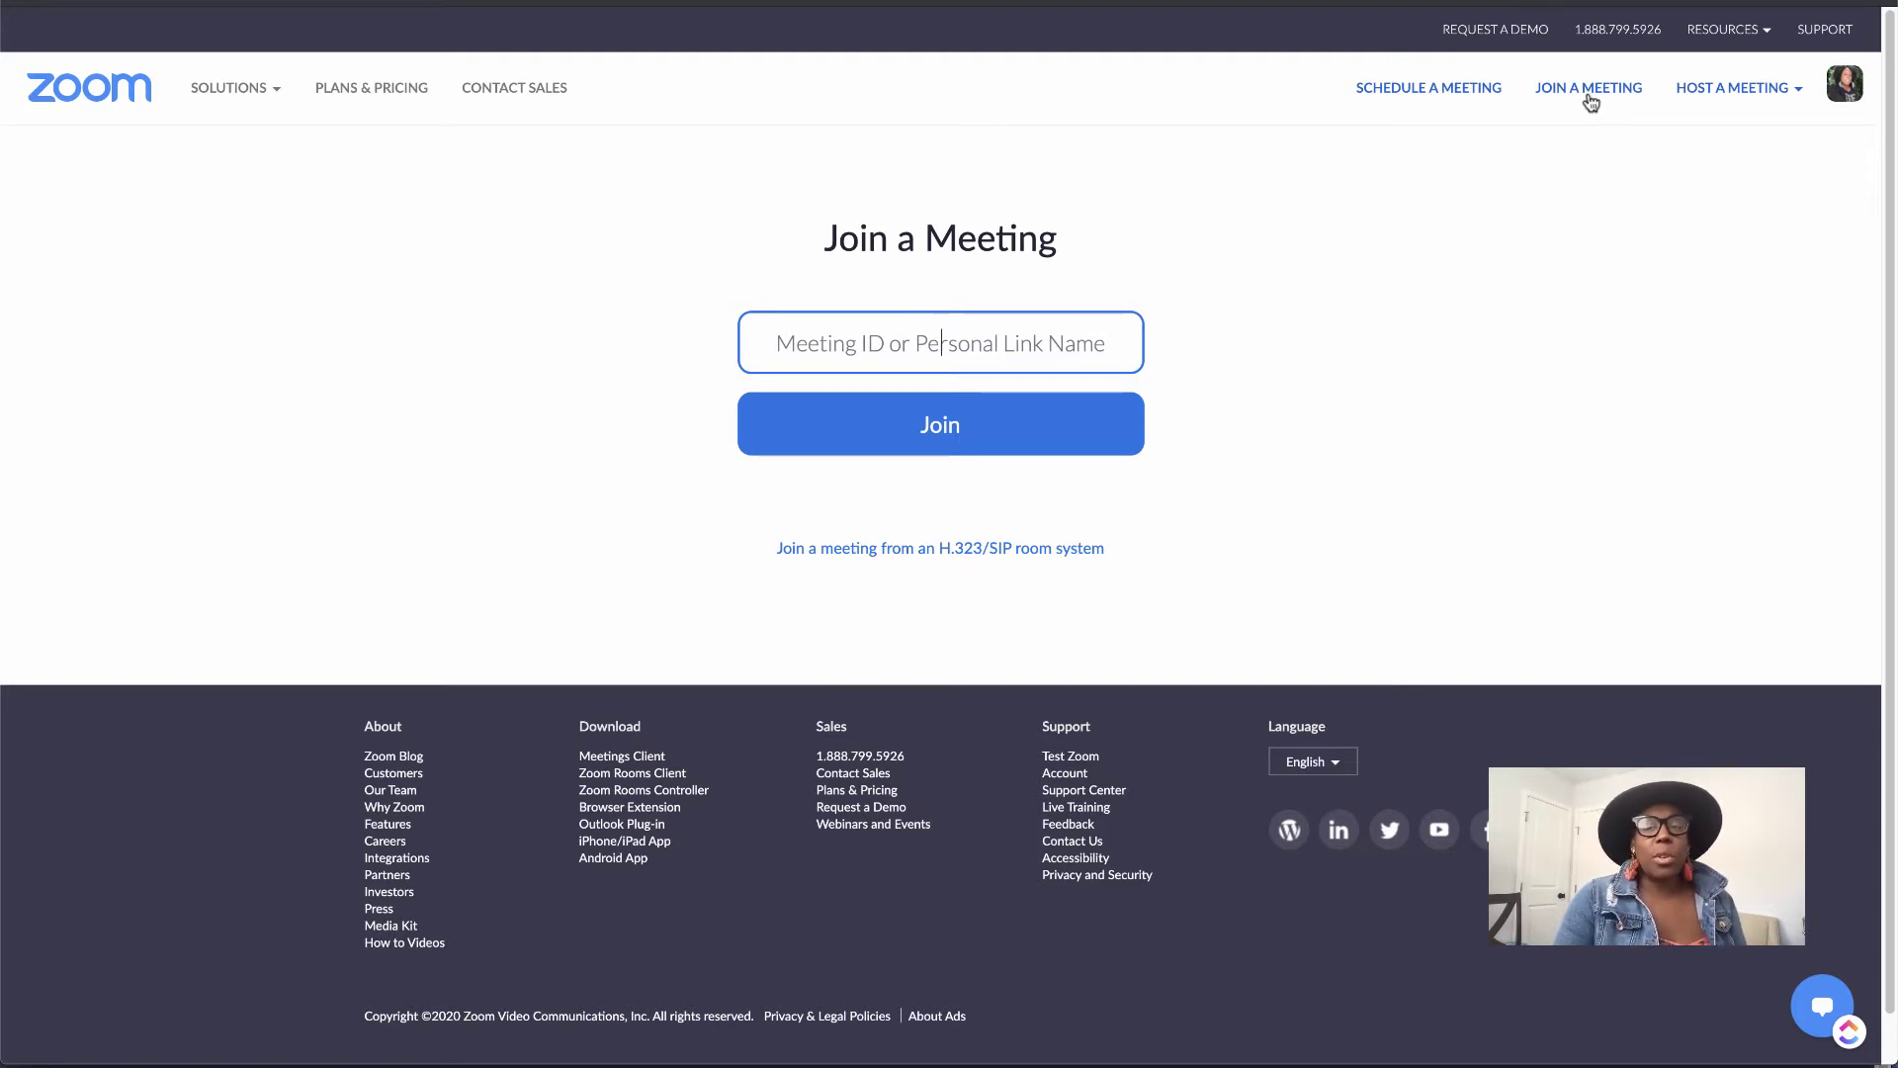
left_click(1725, 100)
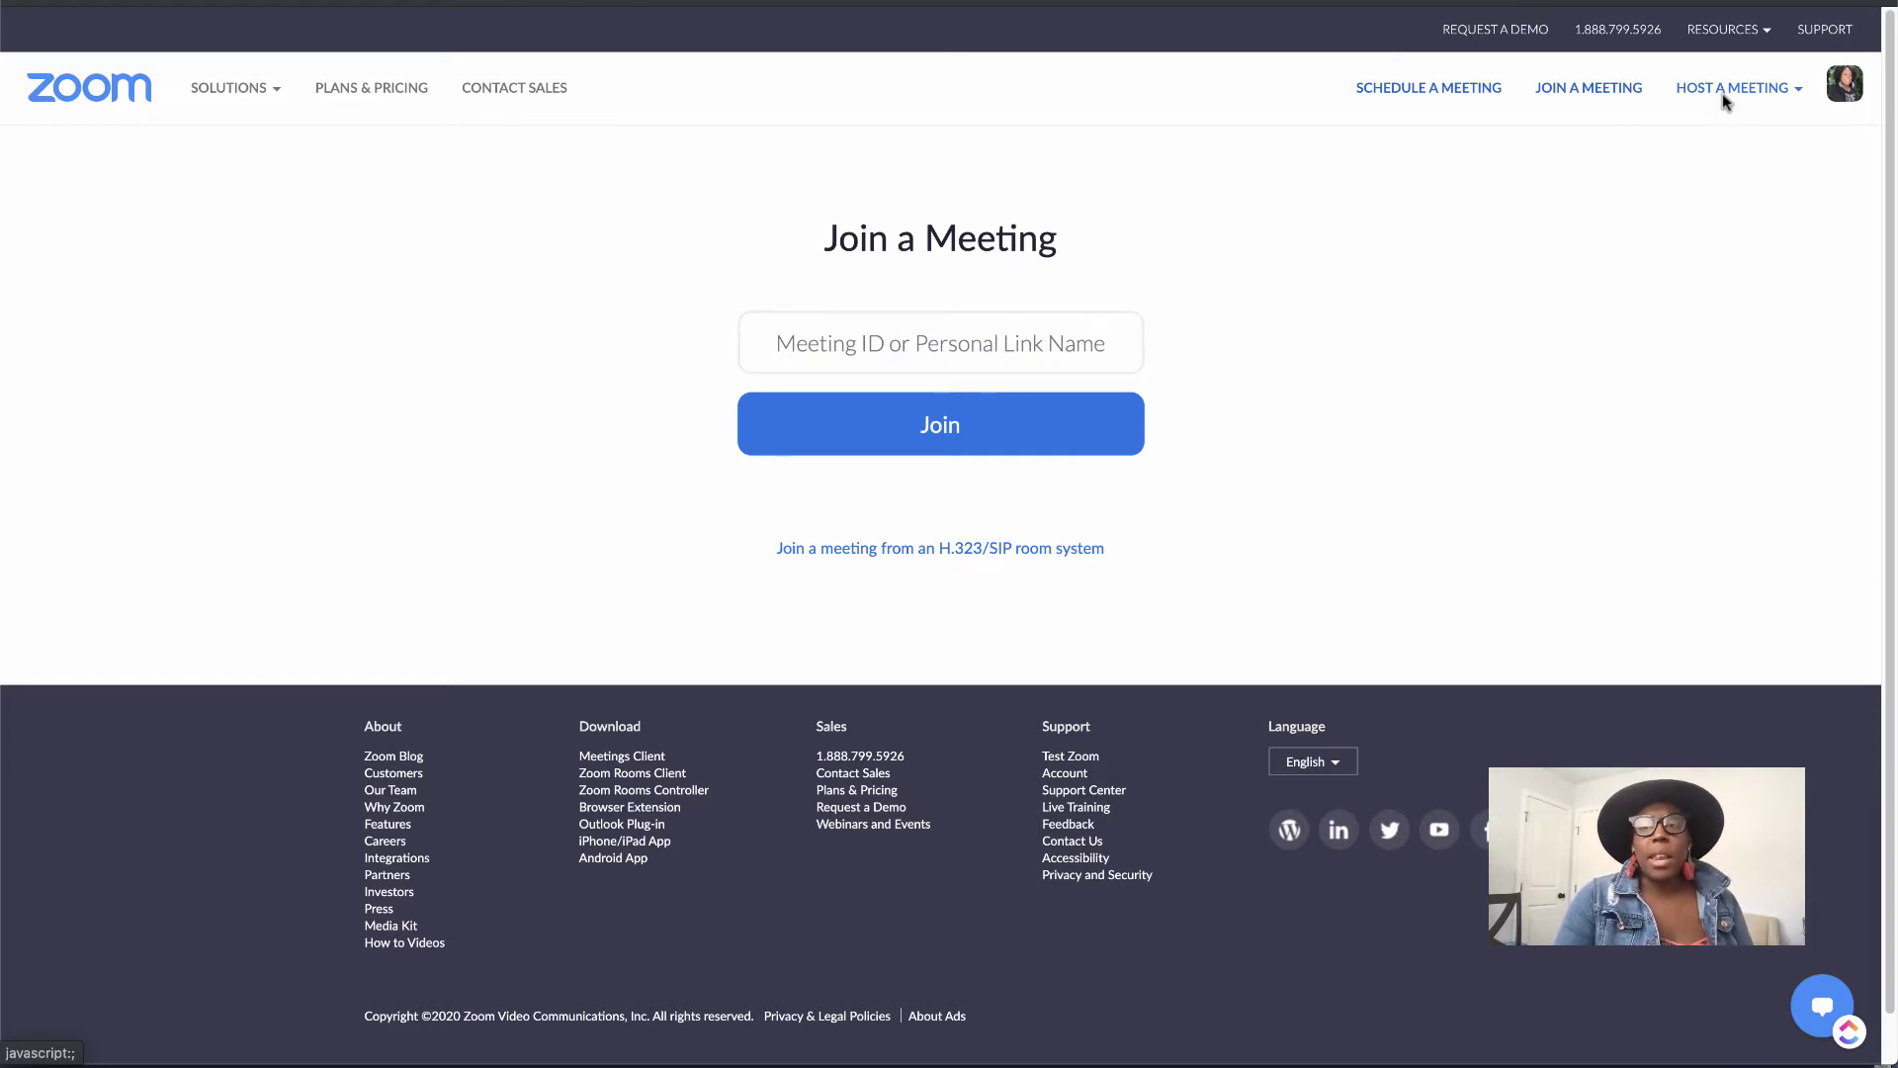
left_click(1725, 99)
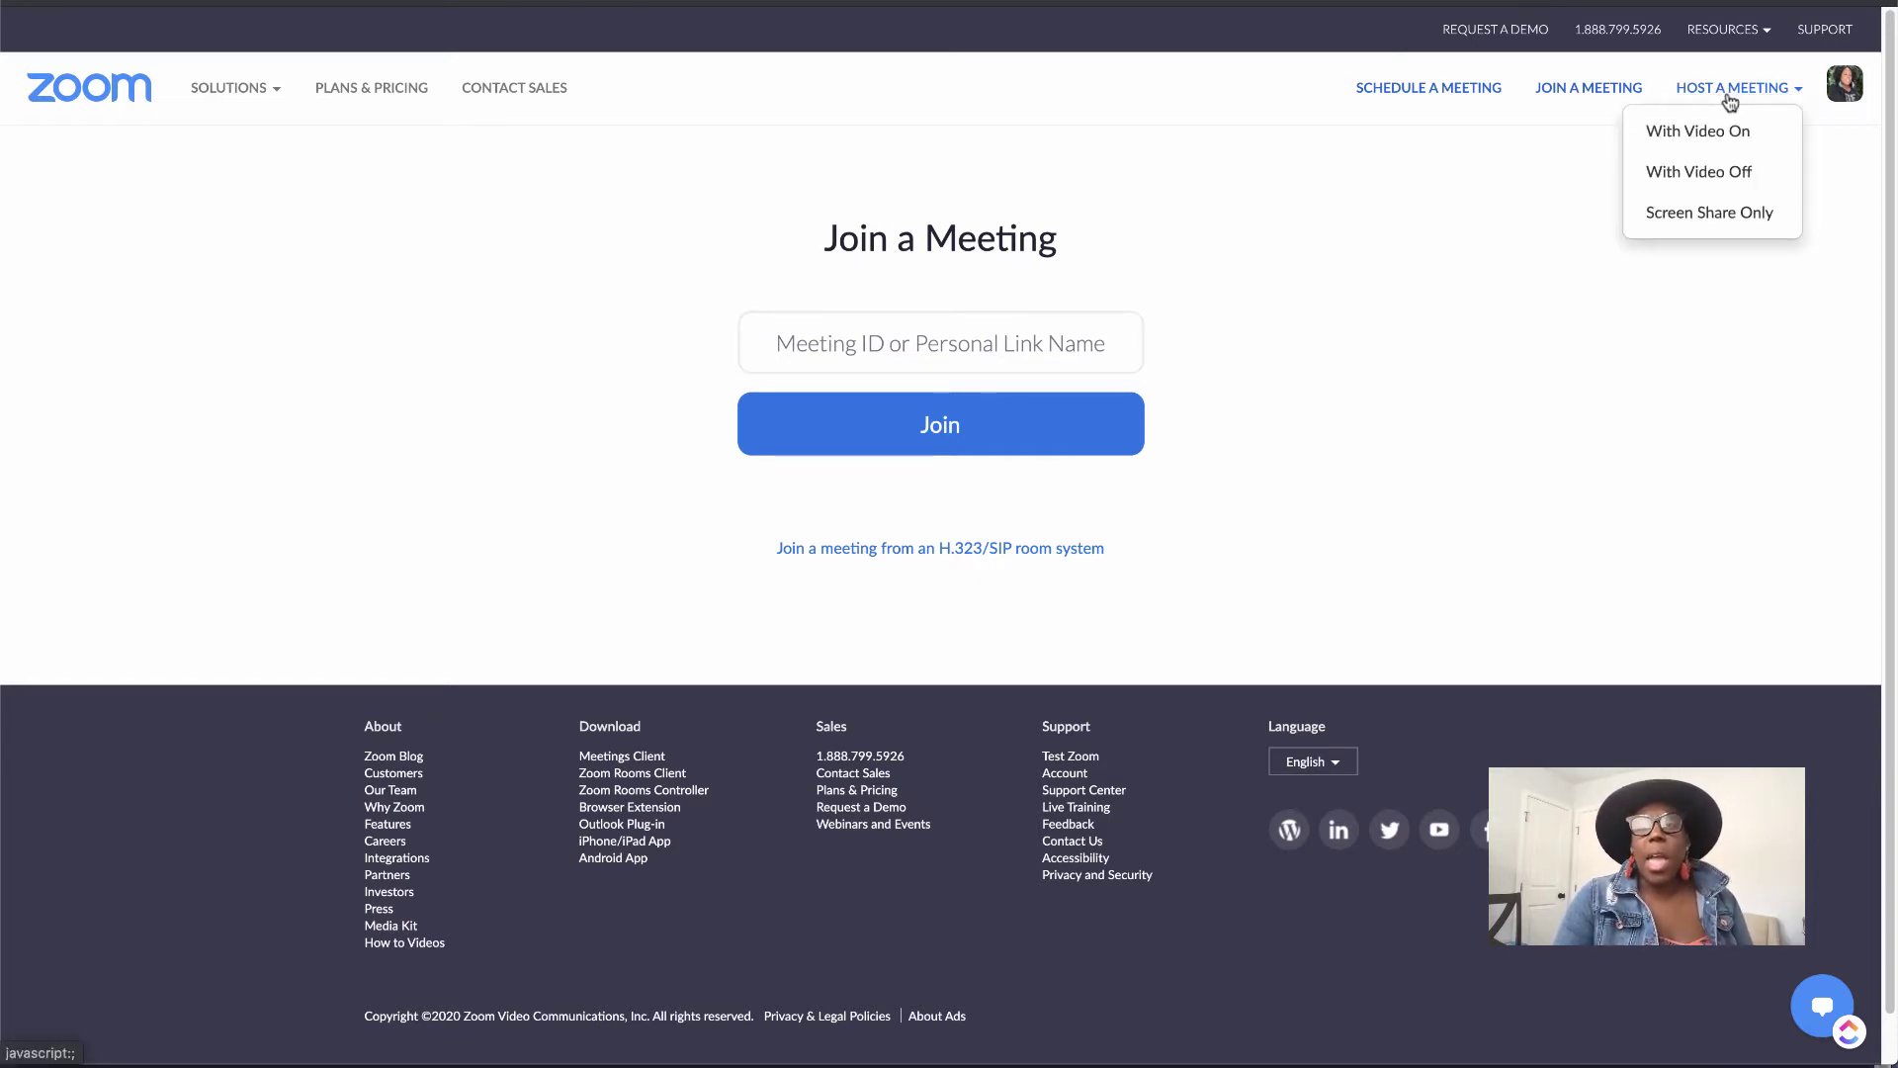
left_click(1730, 100)
left_click(1731, 98)
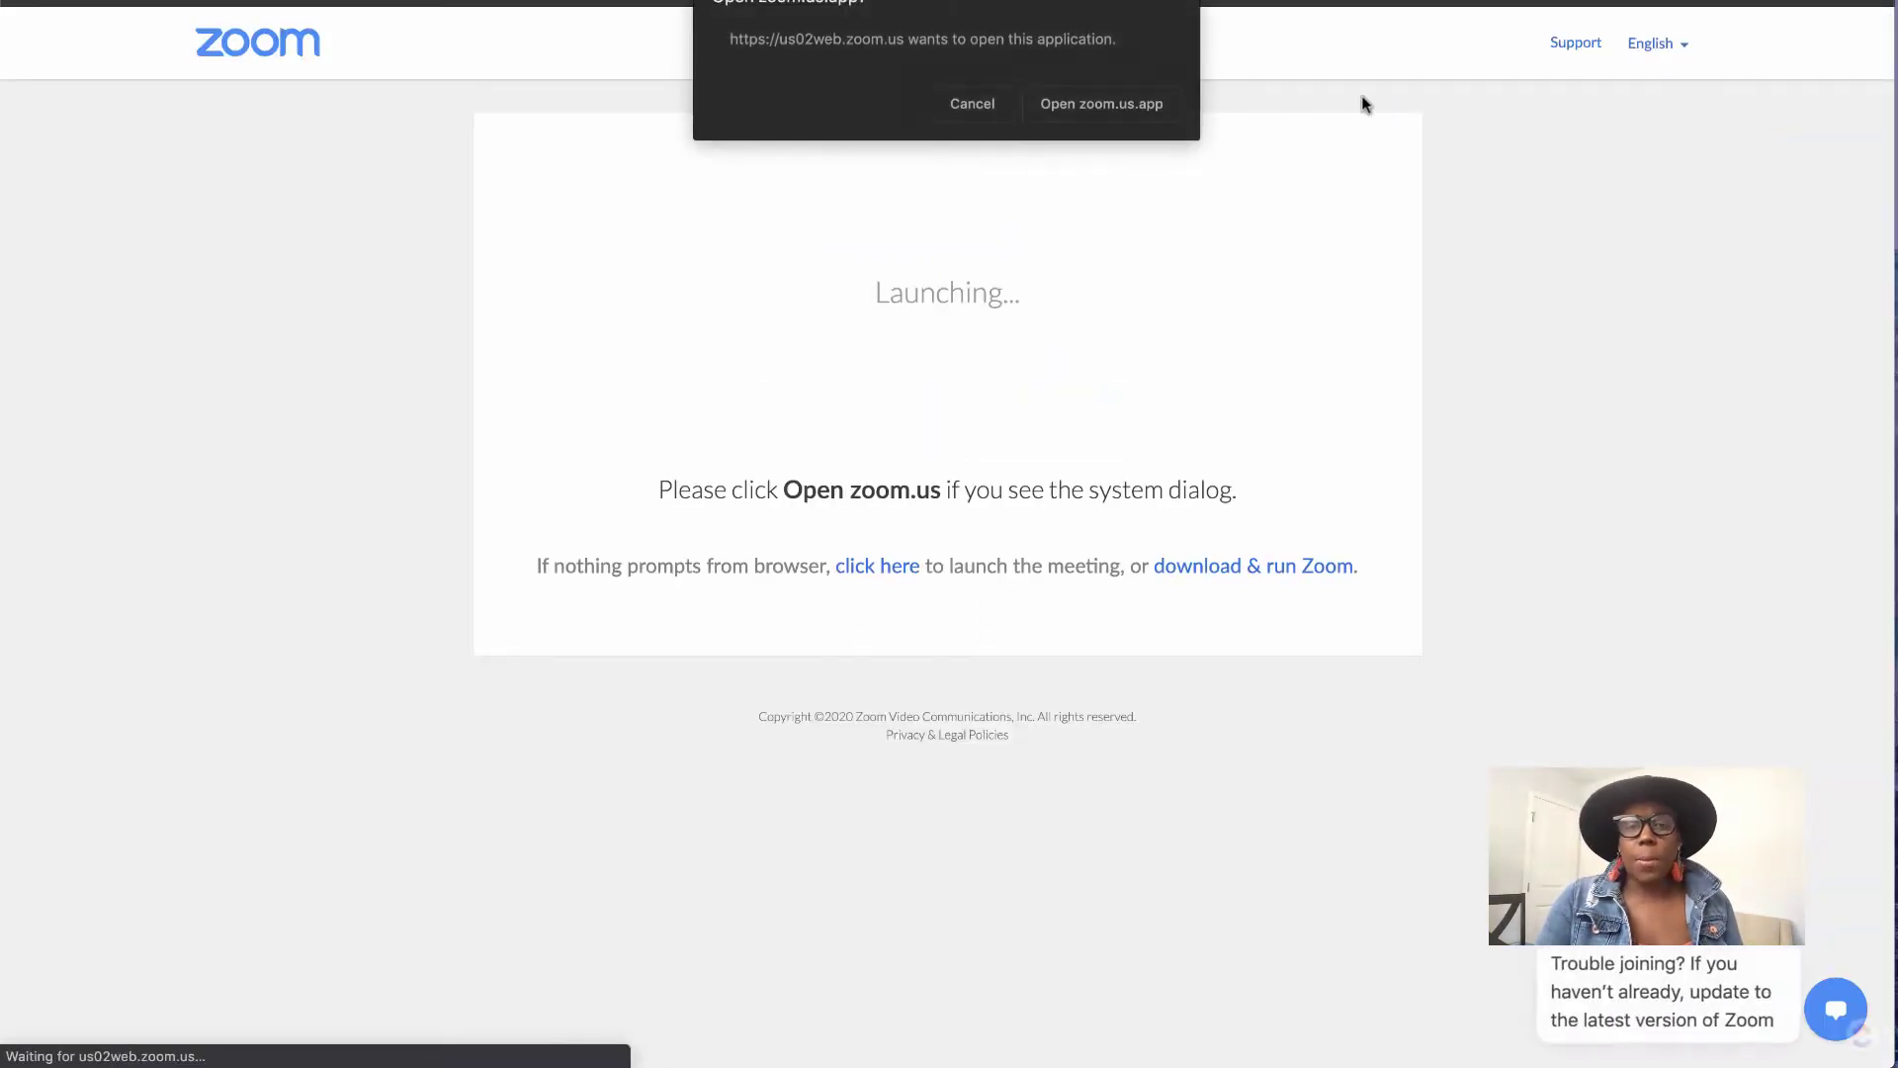
left_click(1084, 109)
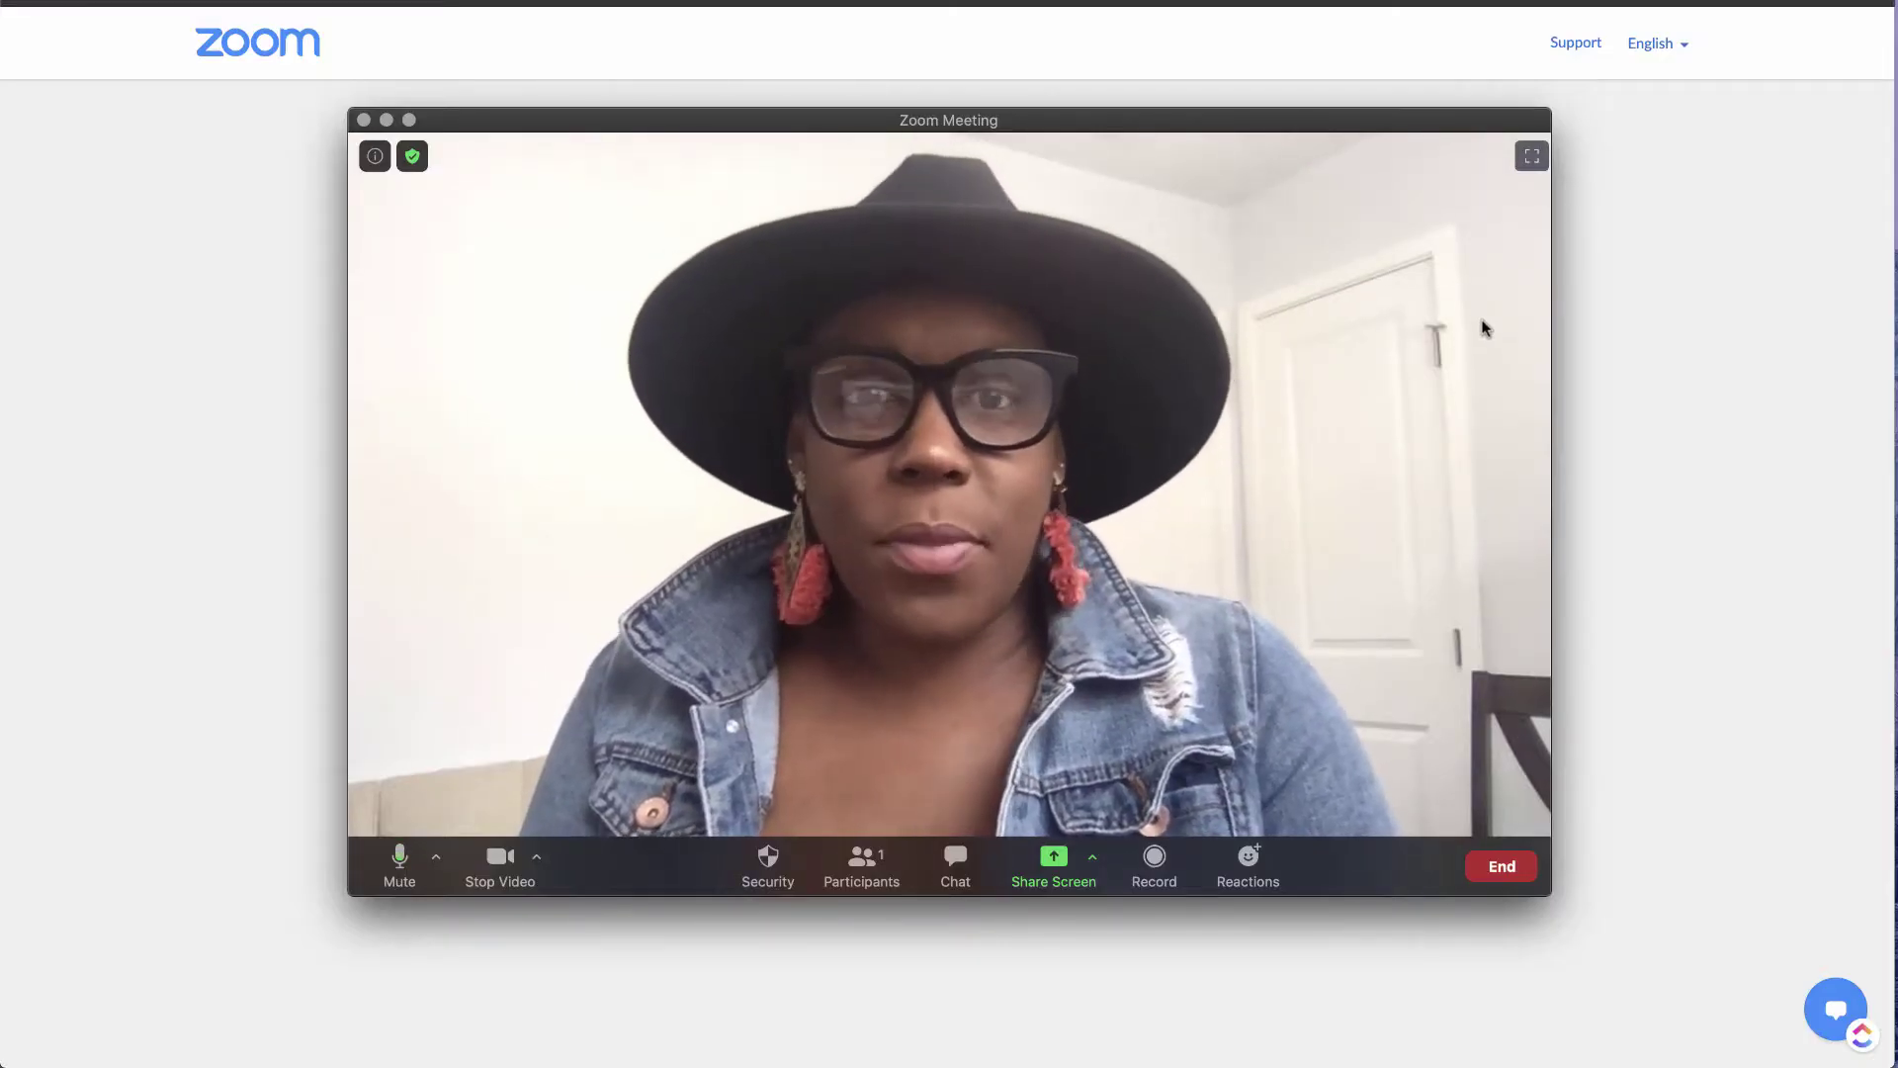
Mute and unmute the microphone, and check the microphone and speaker choices.
left_click(405, 869)
left_click(400, 868)
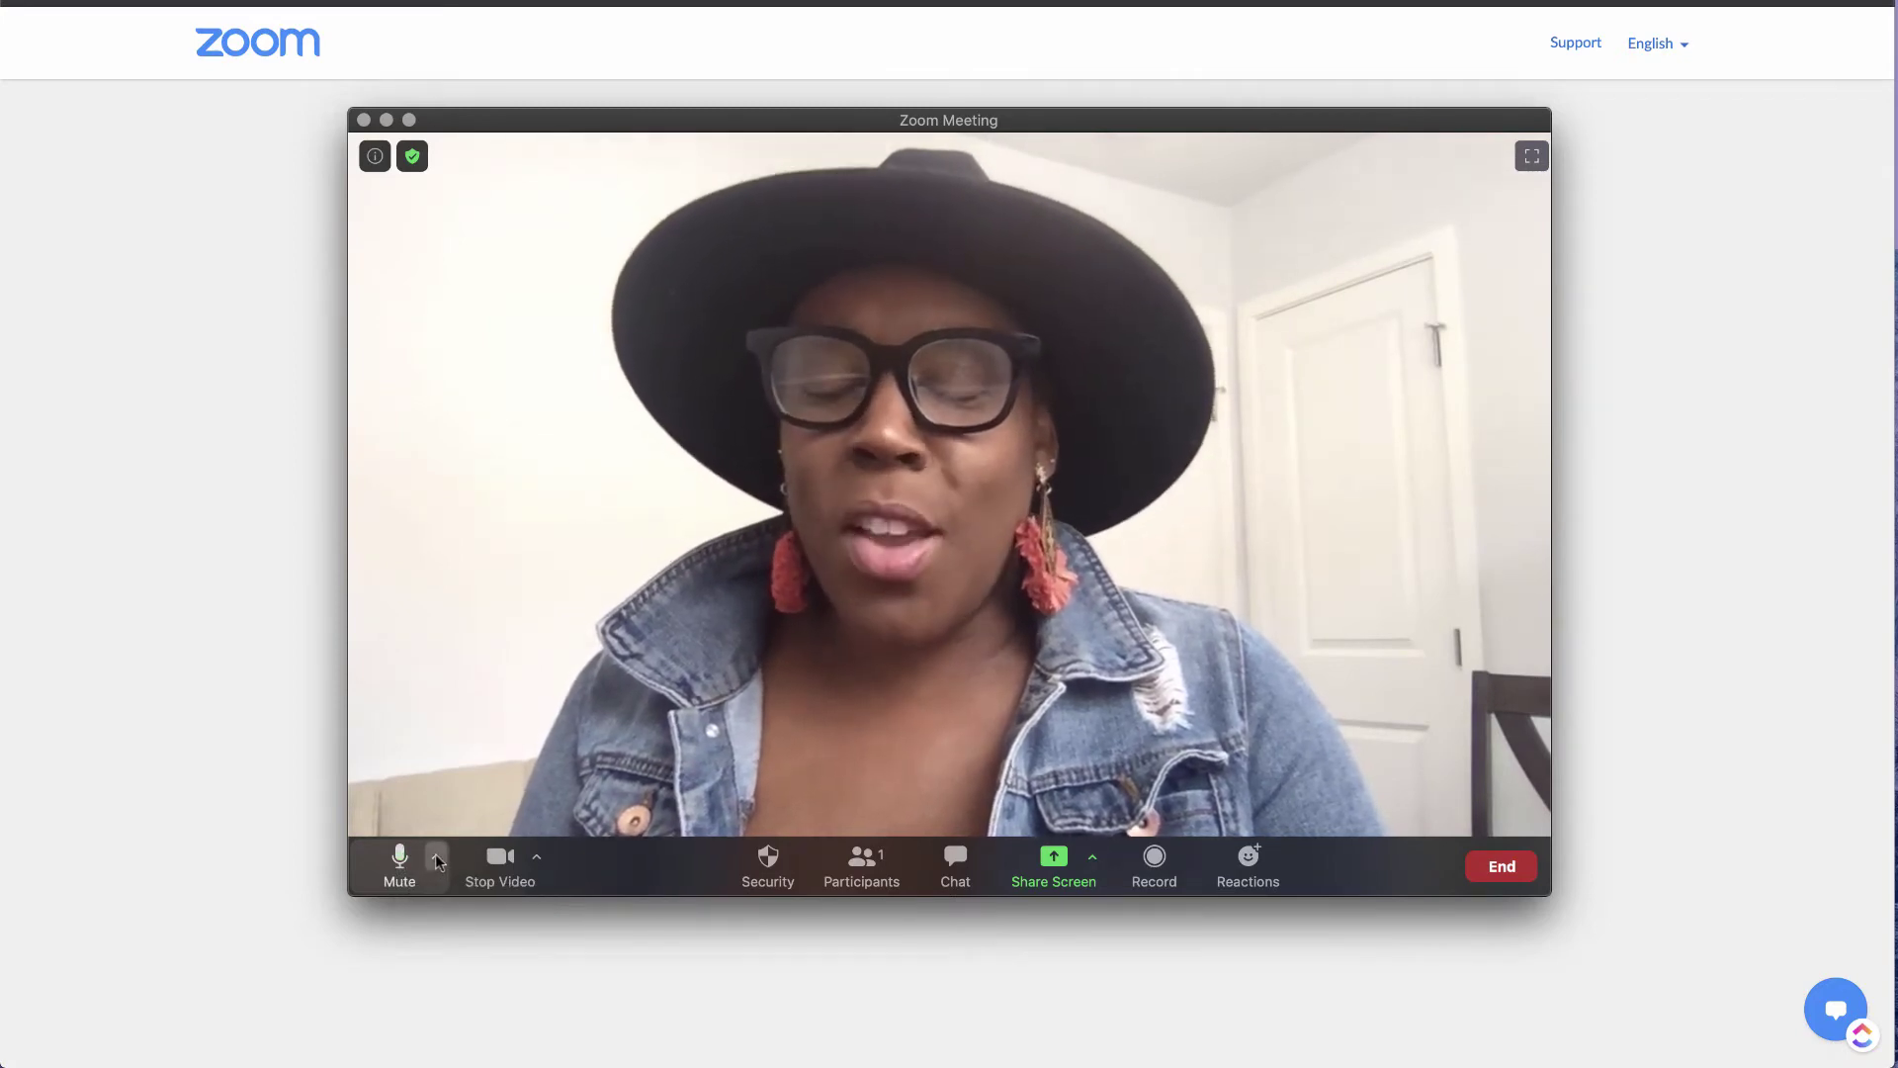
left_click(437, 858)
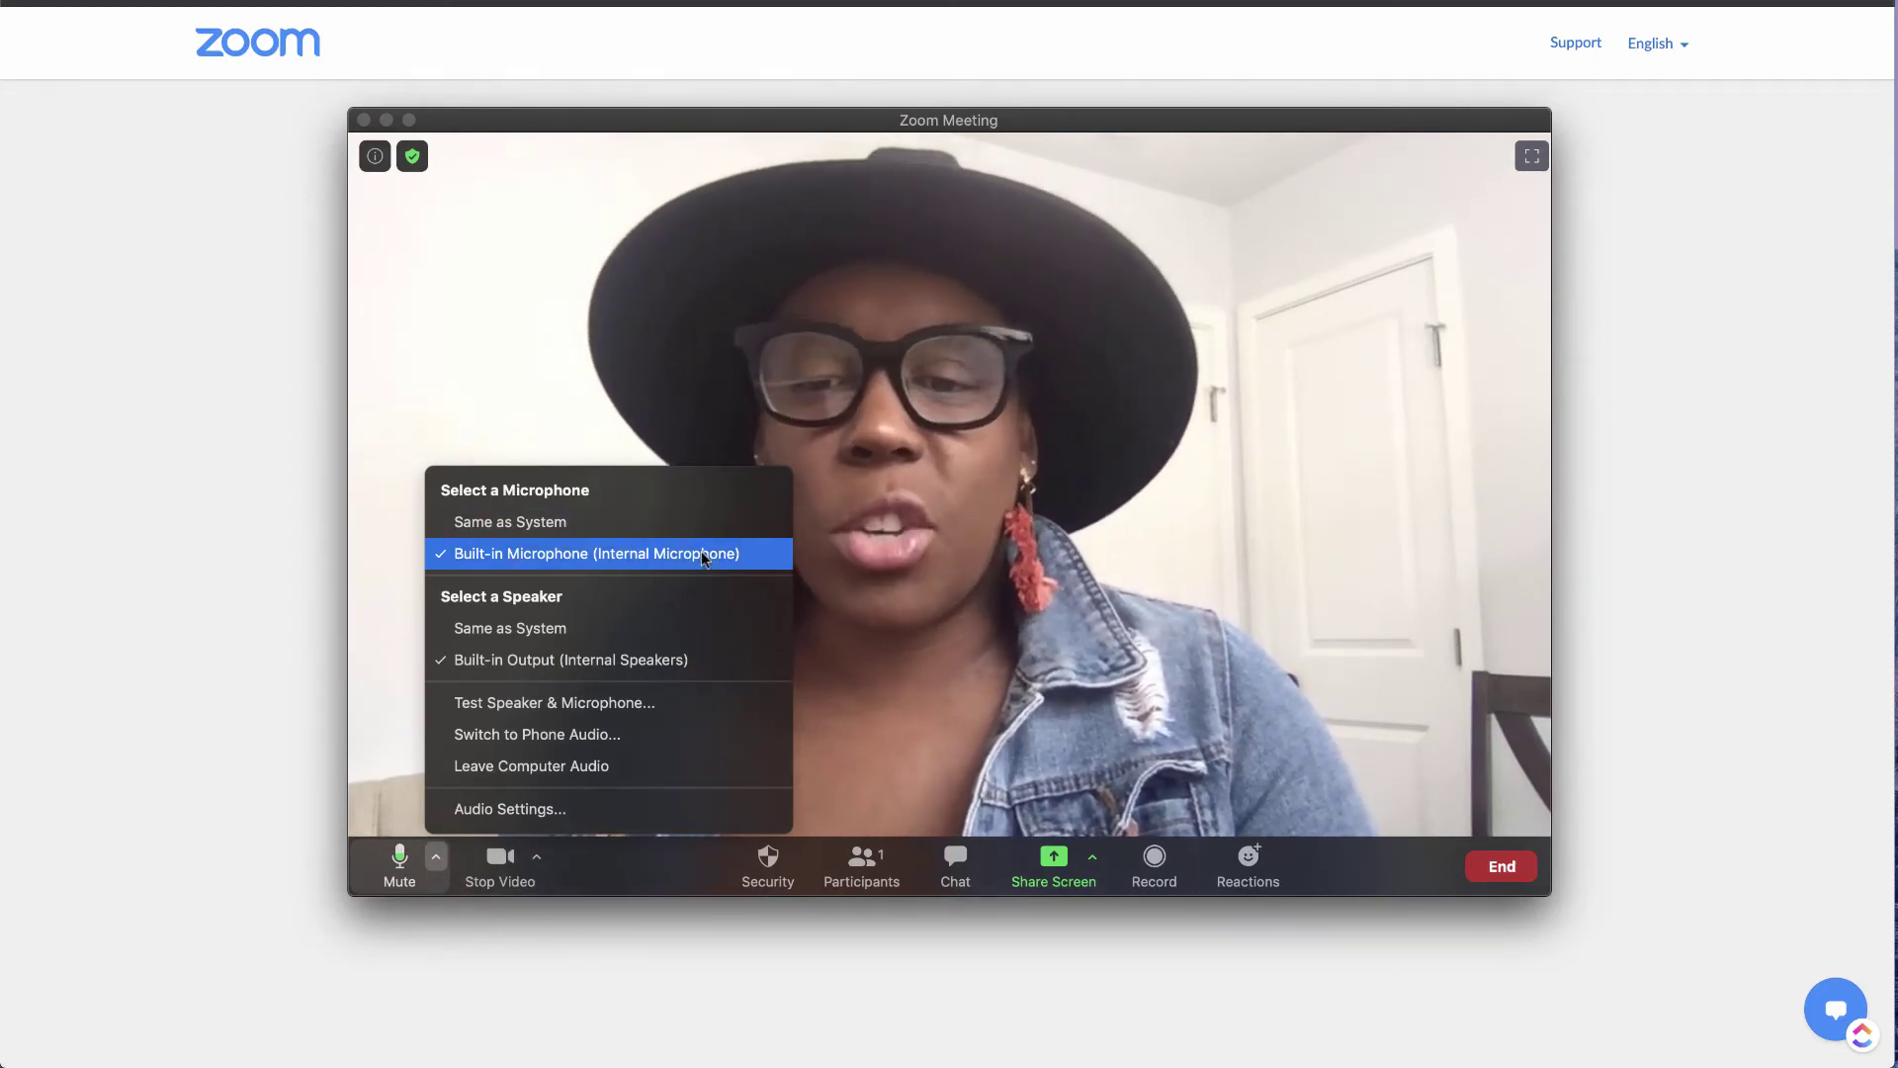
Stop and restart the video, and check the camera and virtual background choices.
left_click(497, 855)
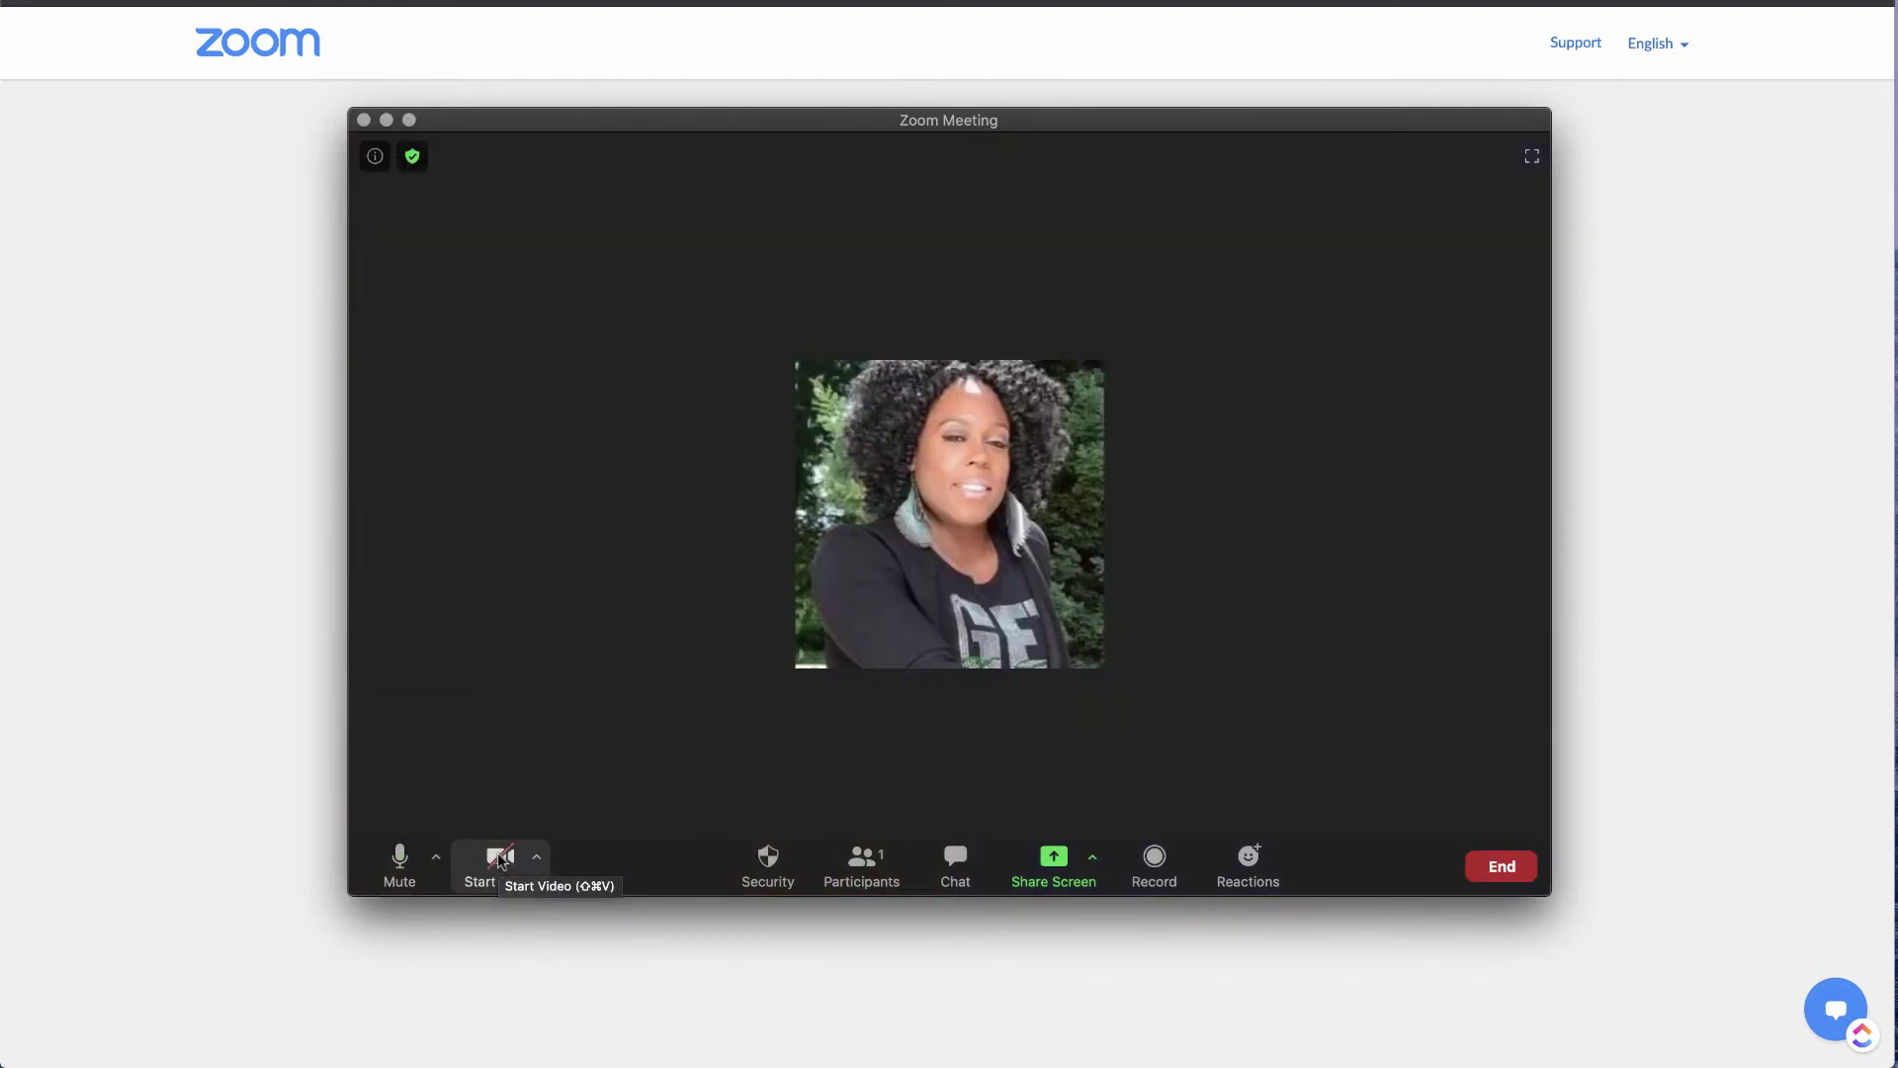
left_click(498, 855)
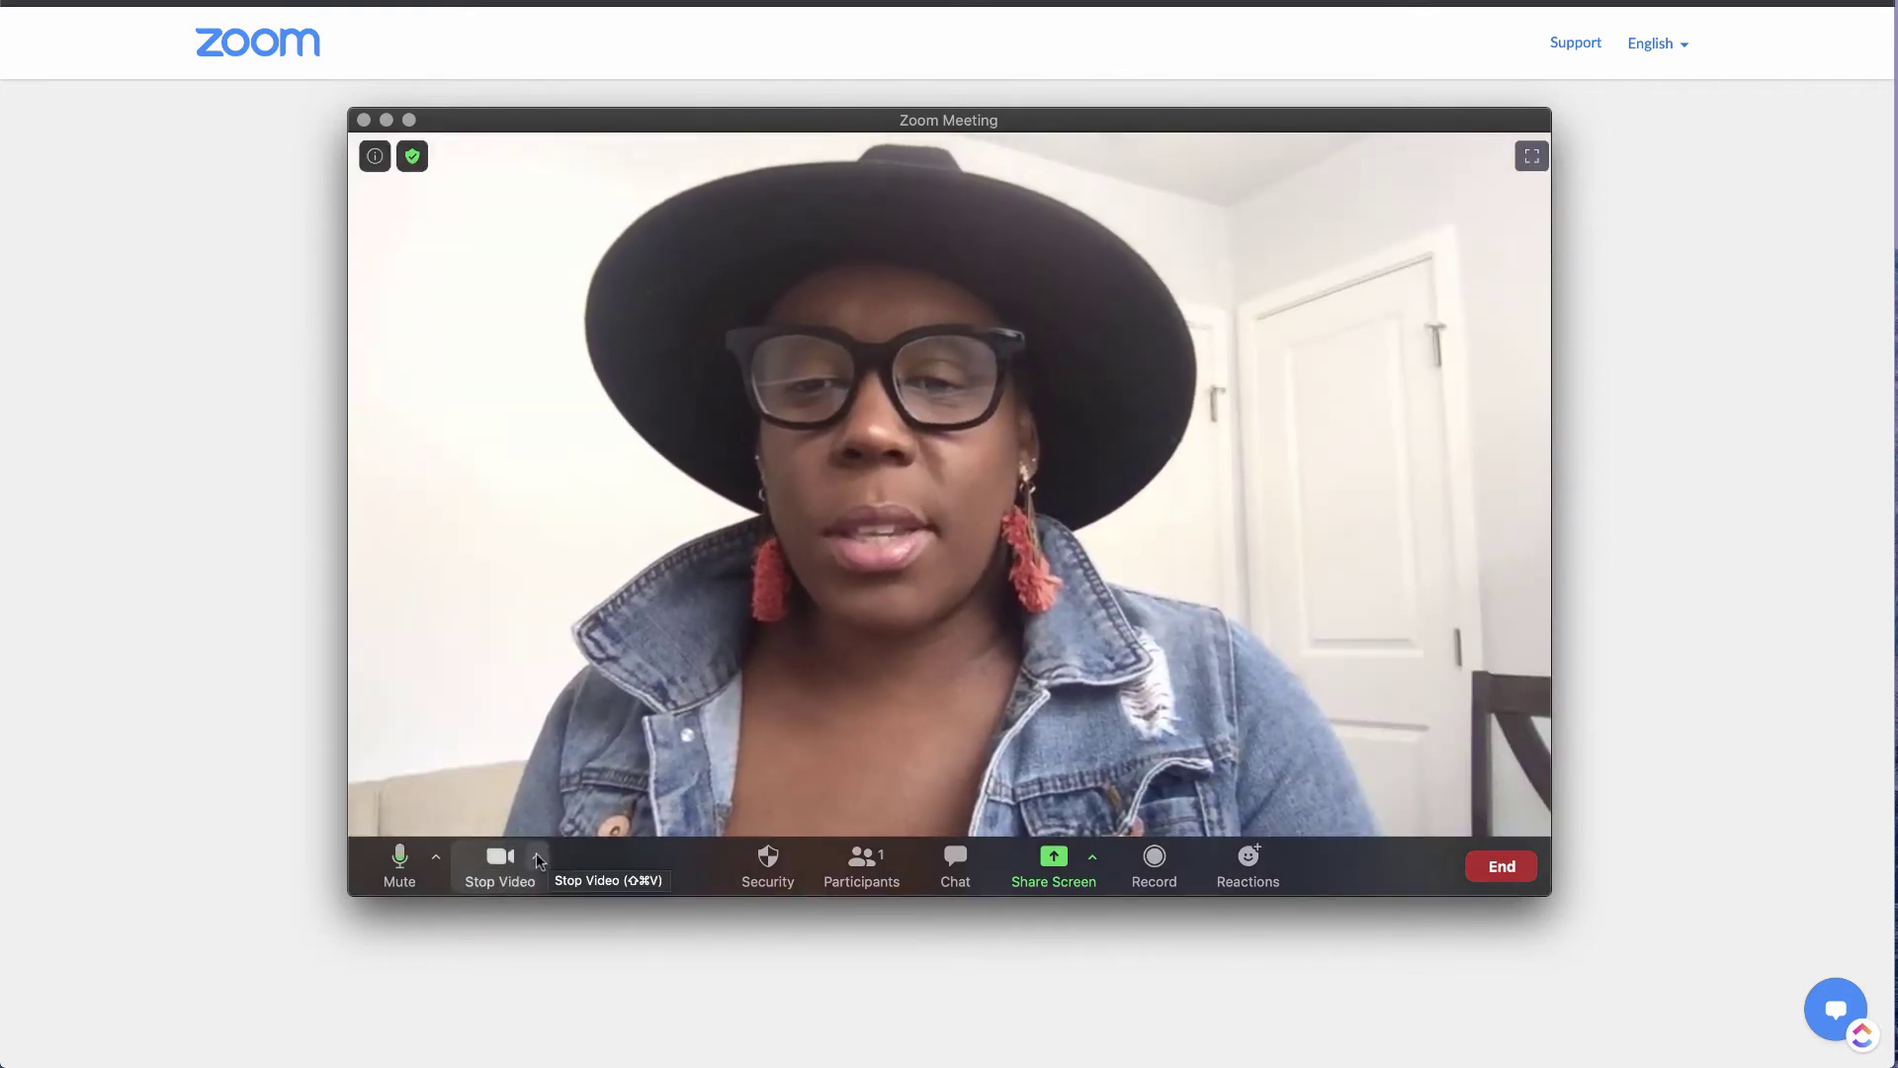
left_click(536, 856)
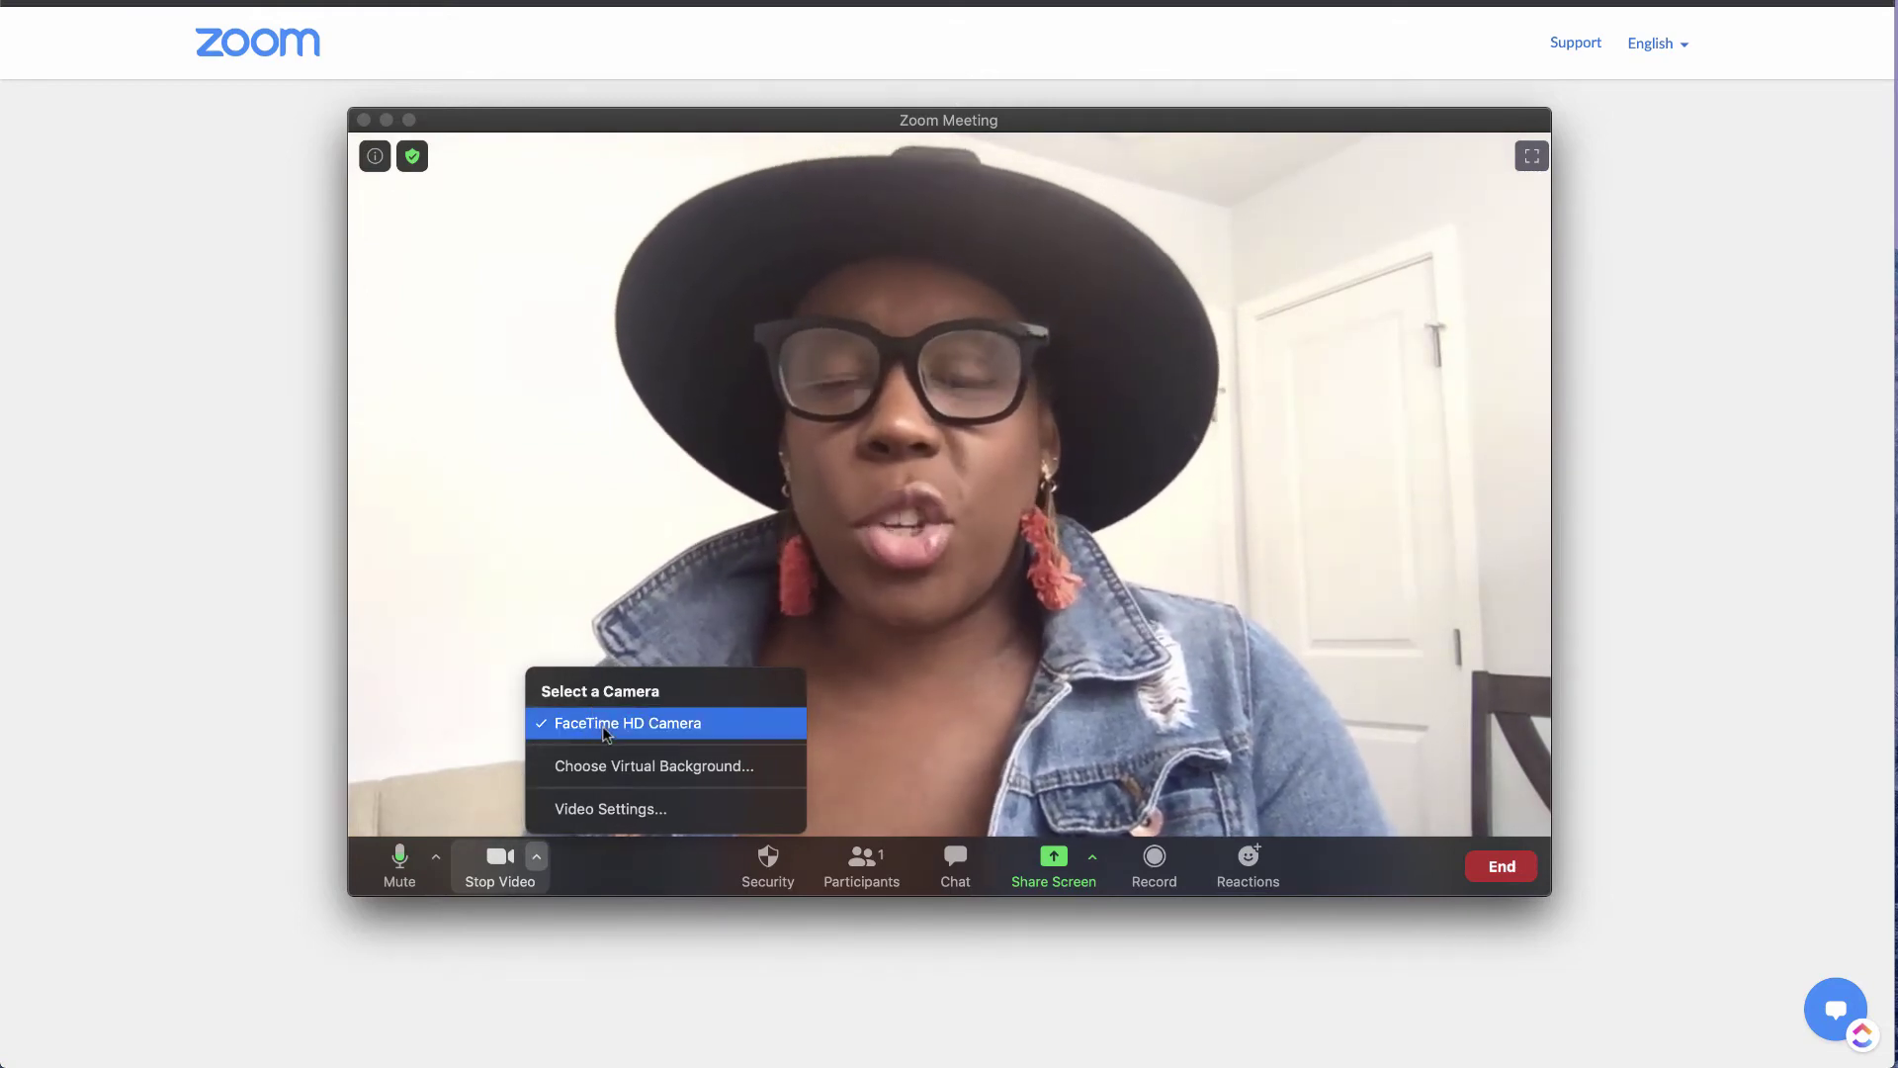
Revoke the participants' permission to unmute themselves in the security options, and grant it again.
left_click(776, 860)
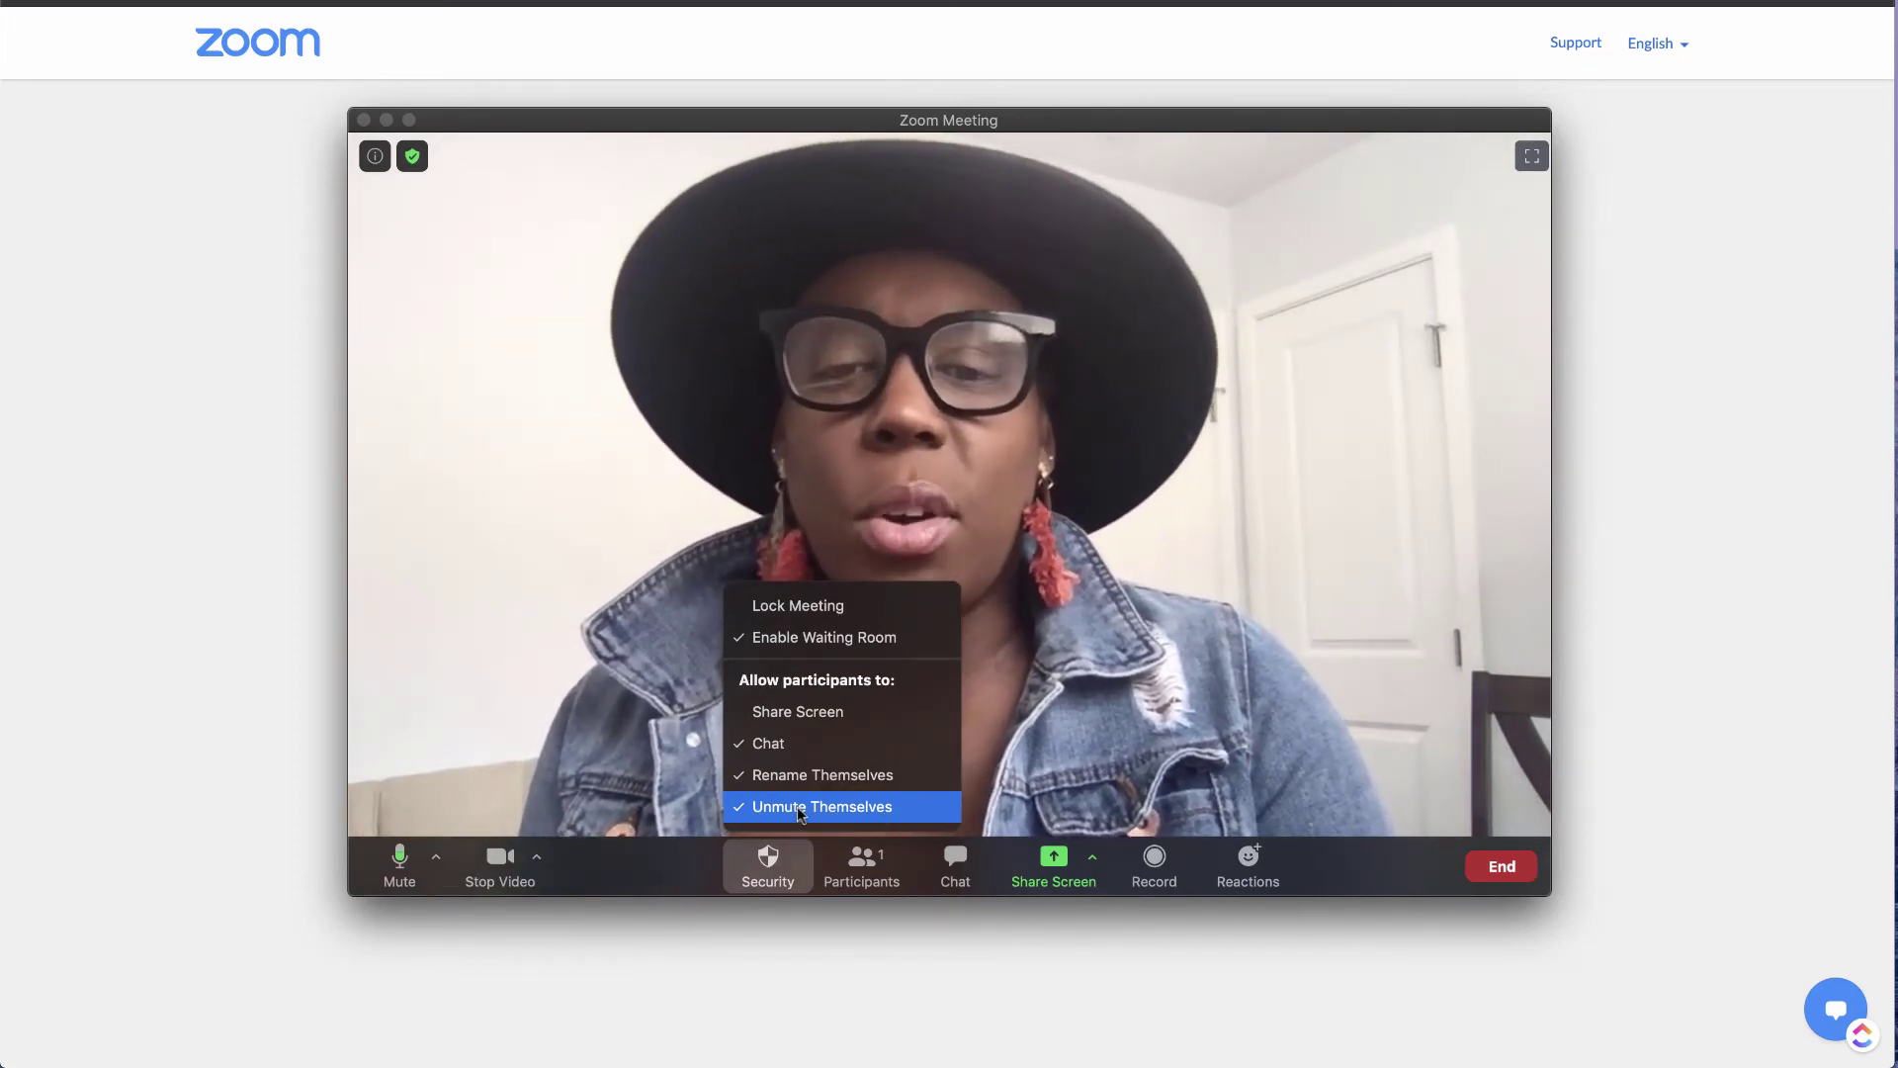
left_click(797, 807)
left_click(768, 865)
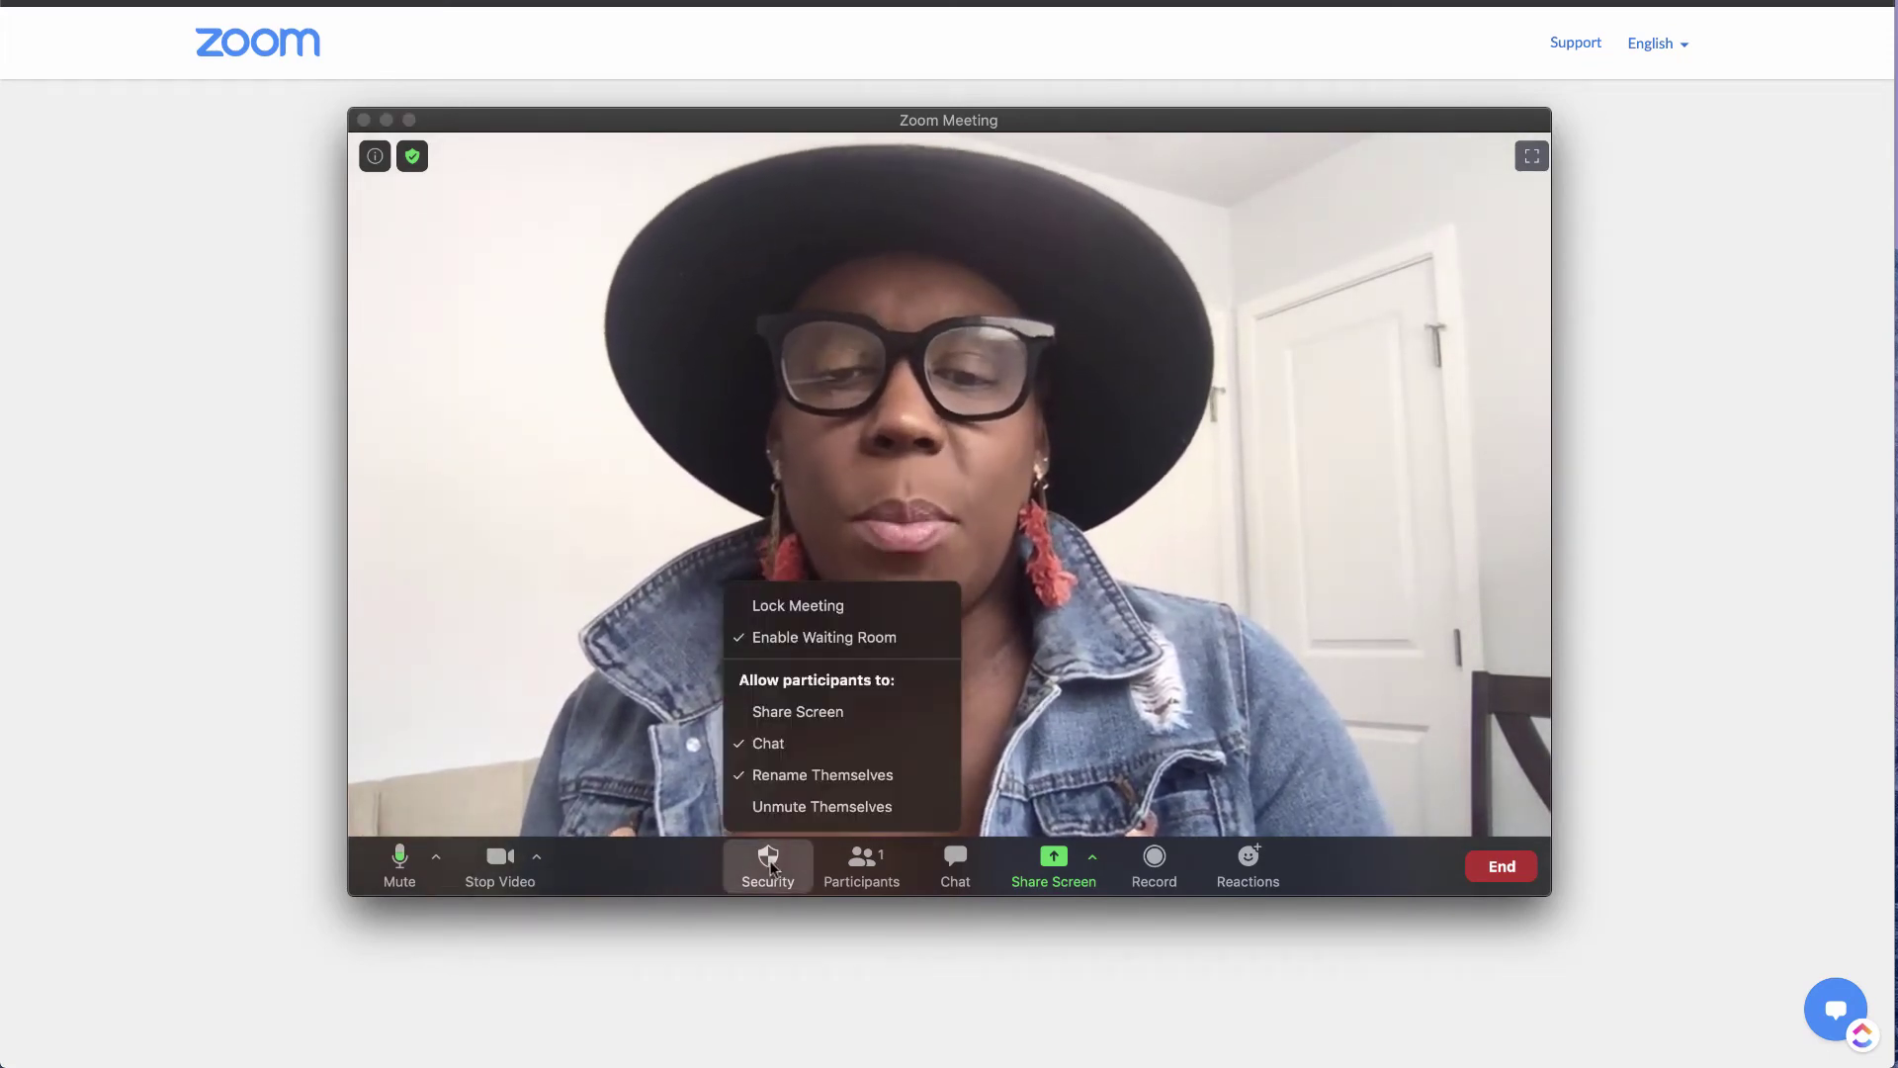
left_click(788, 807)
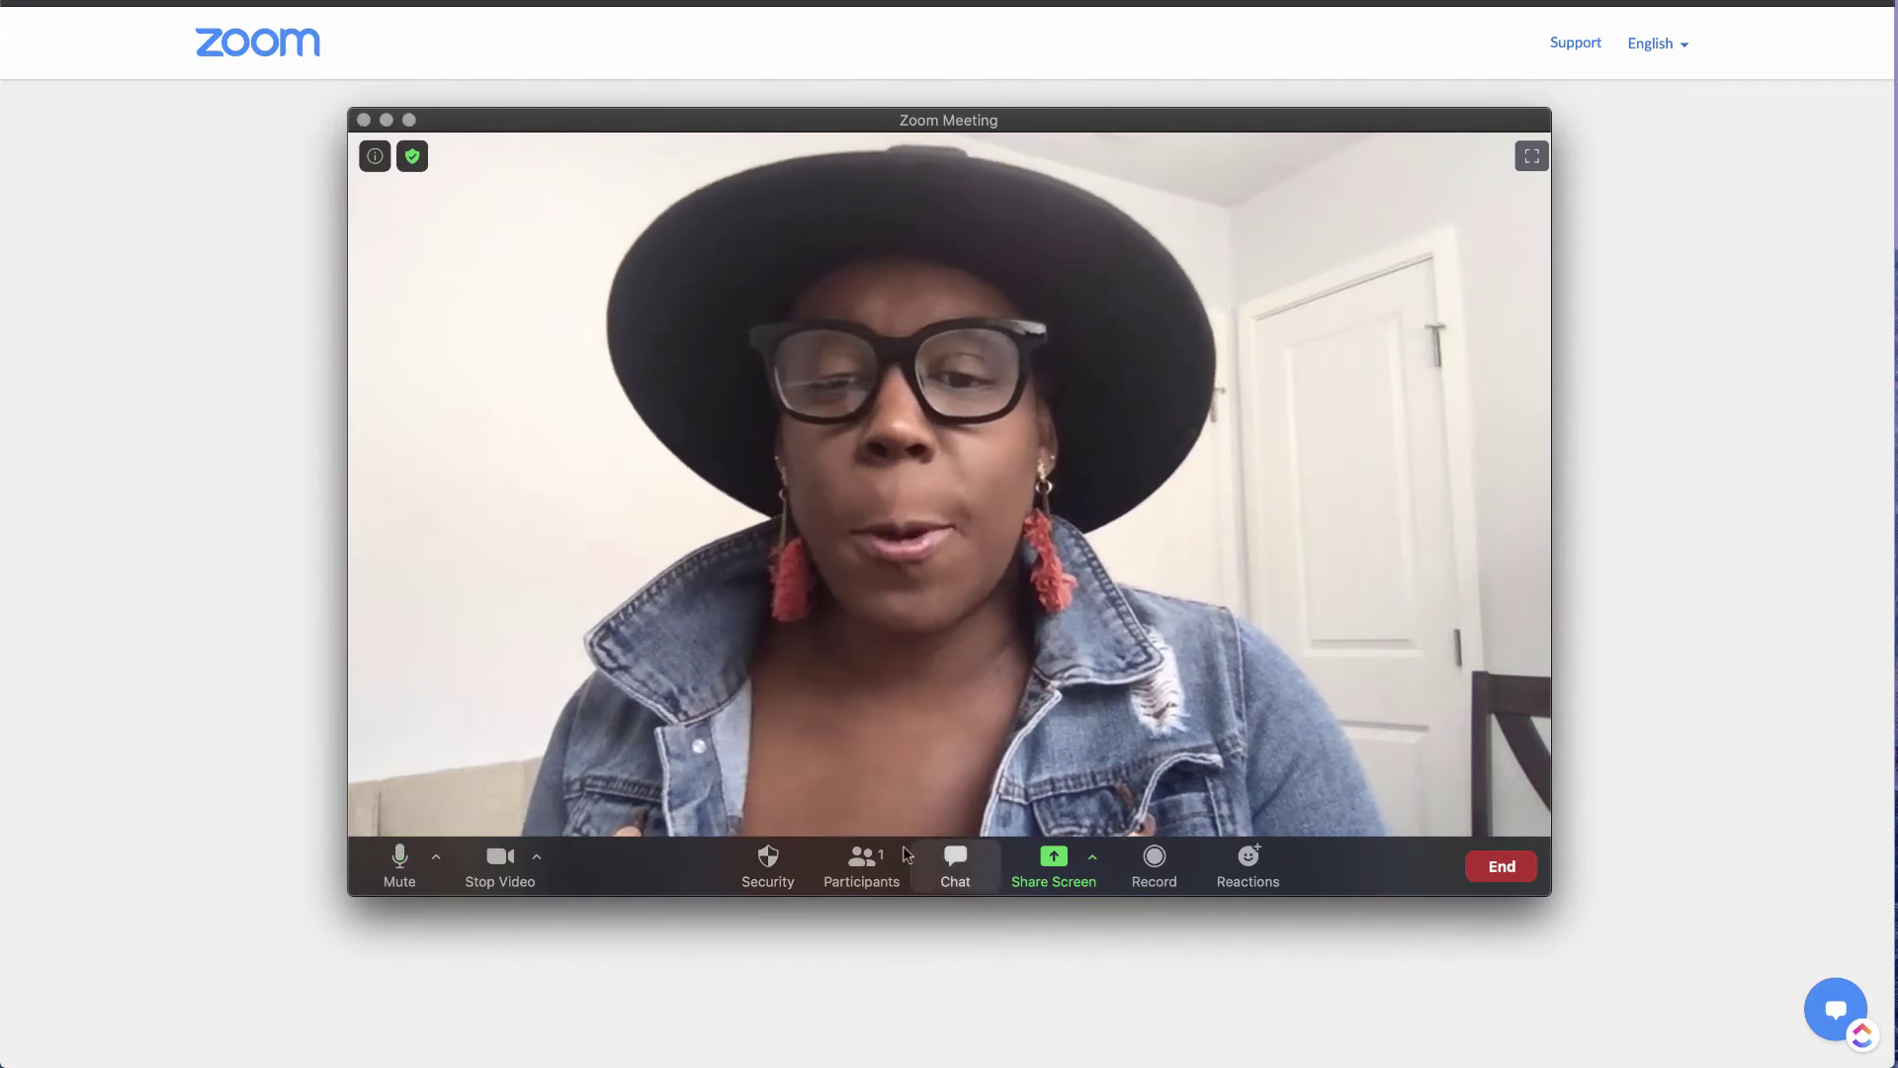
Show the participants list and the chat beside the video, moving the meeting window so that it fits fully on screen.
left_click(874, 860)
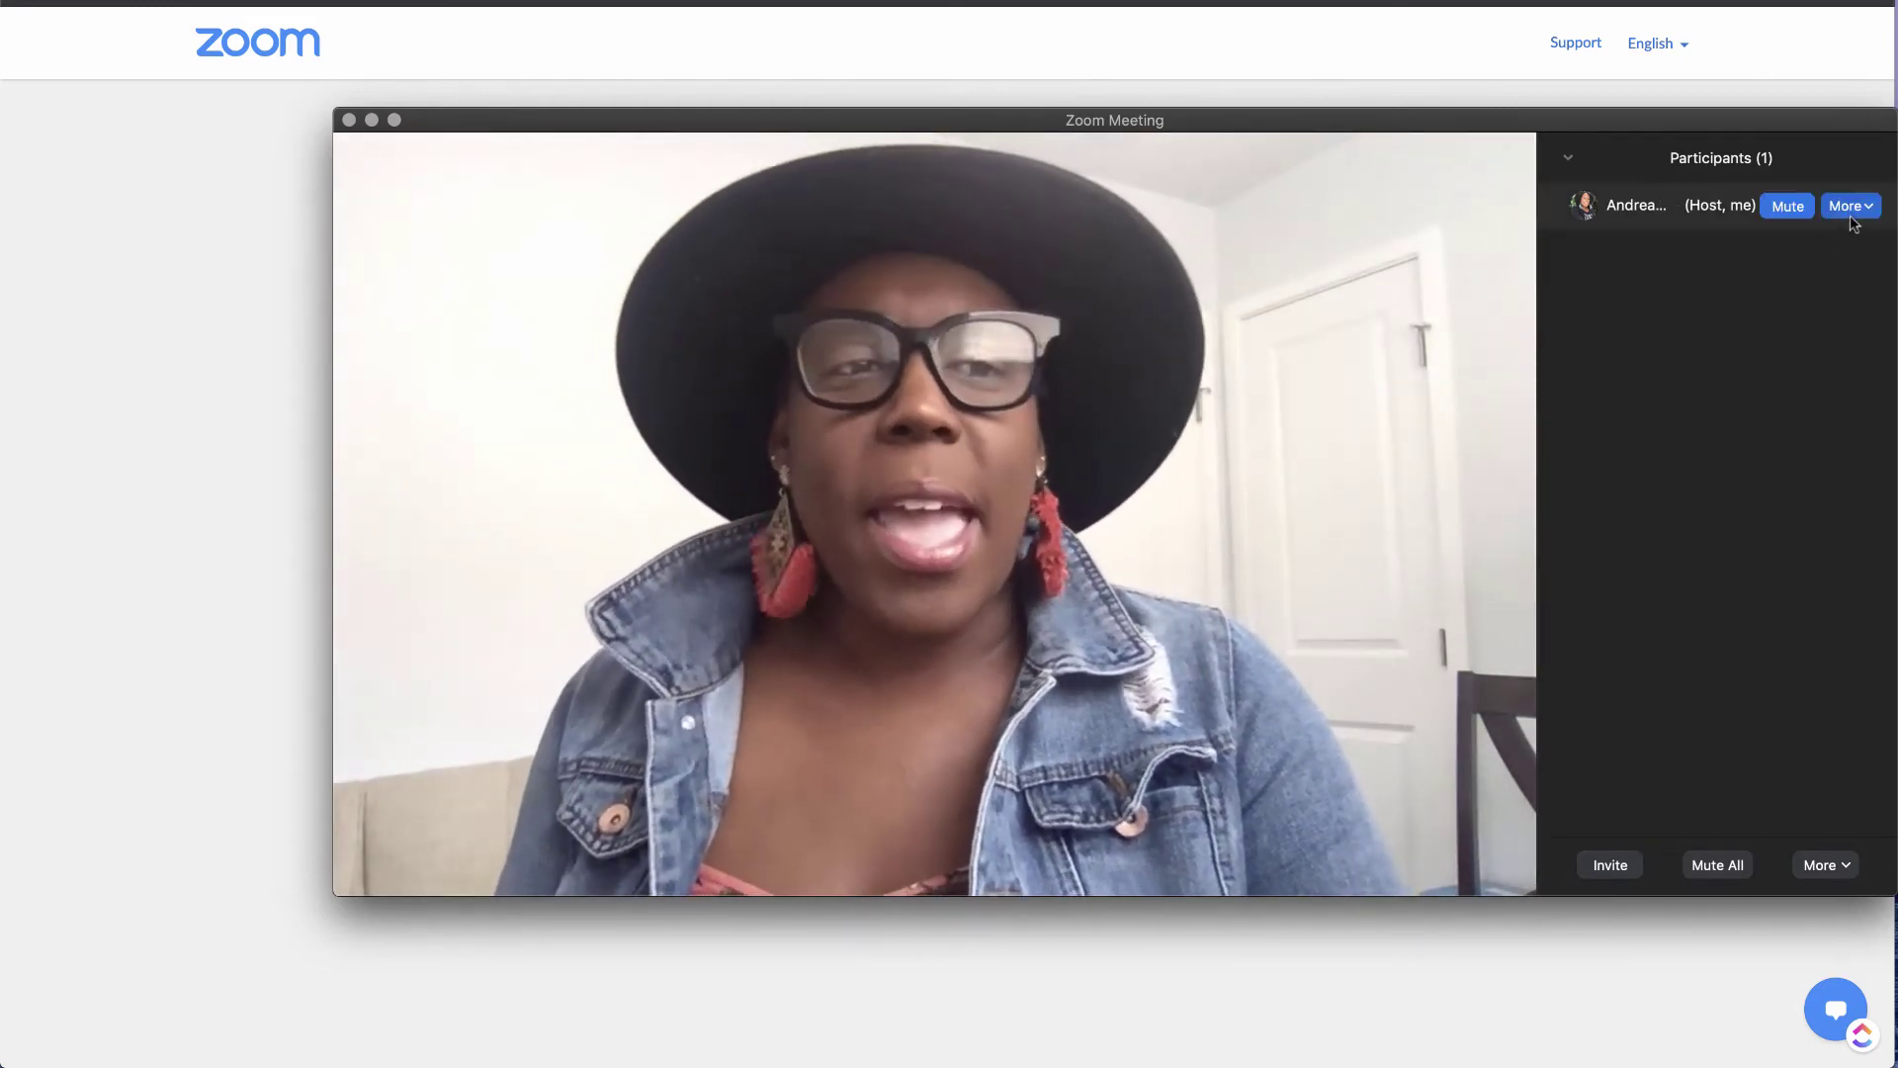
mouse_move(1844, 224)
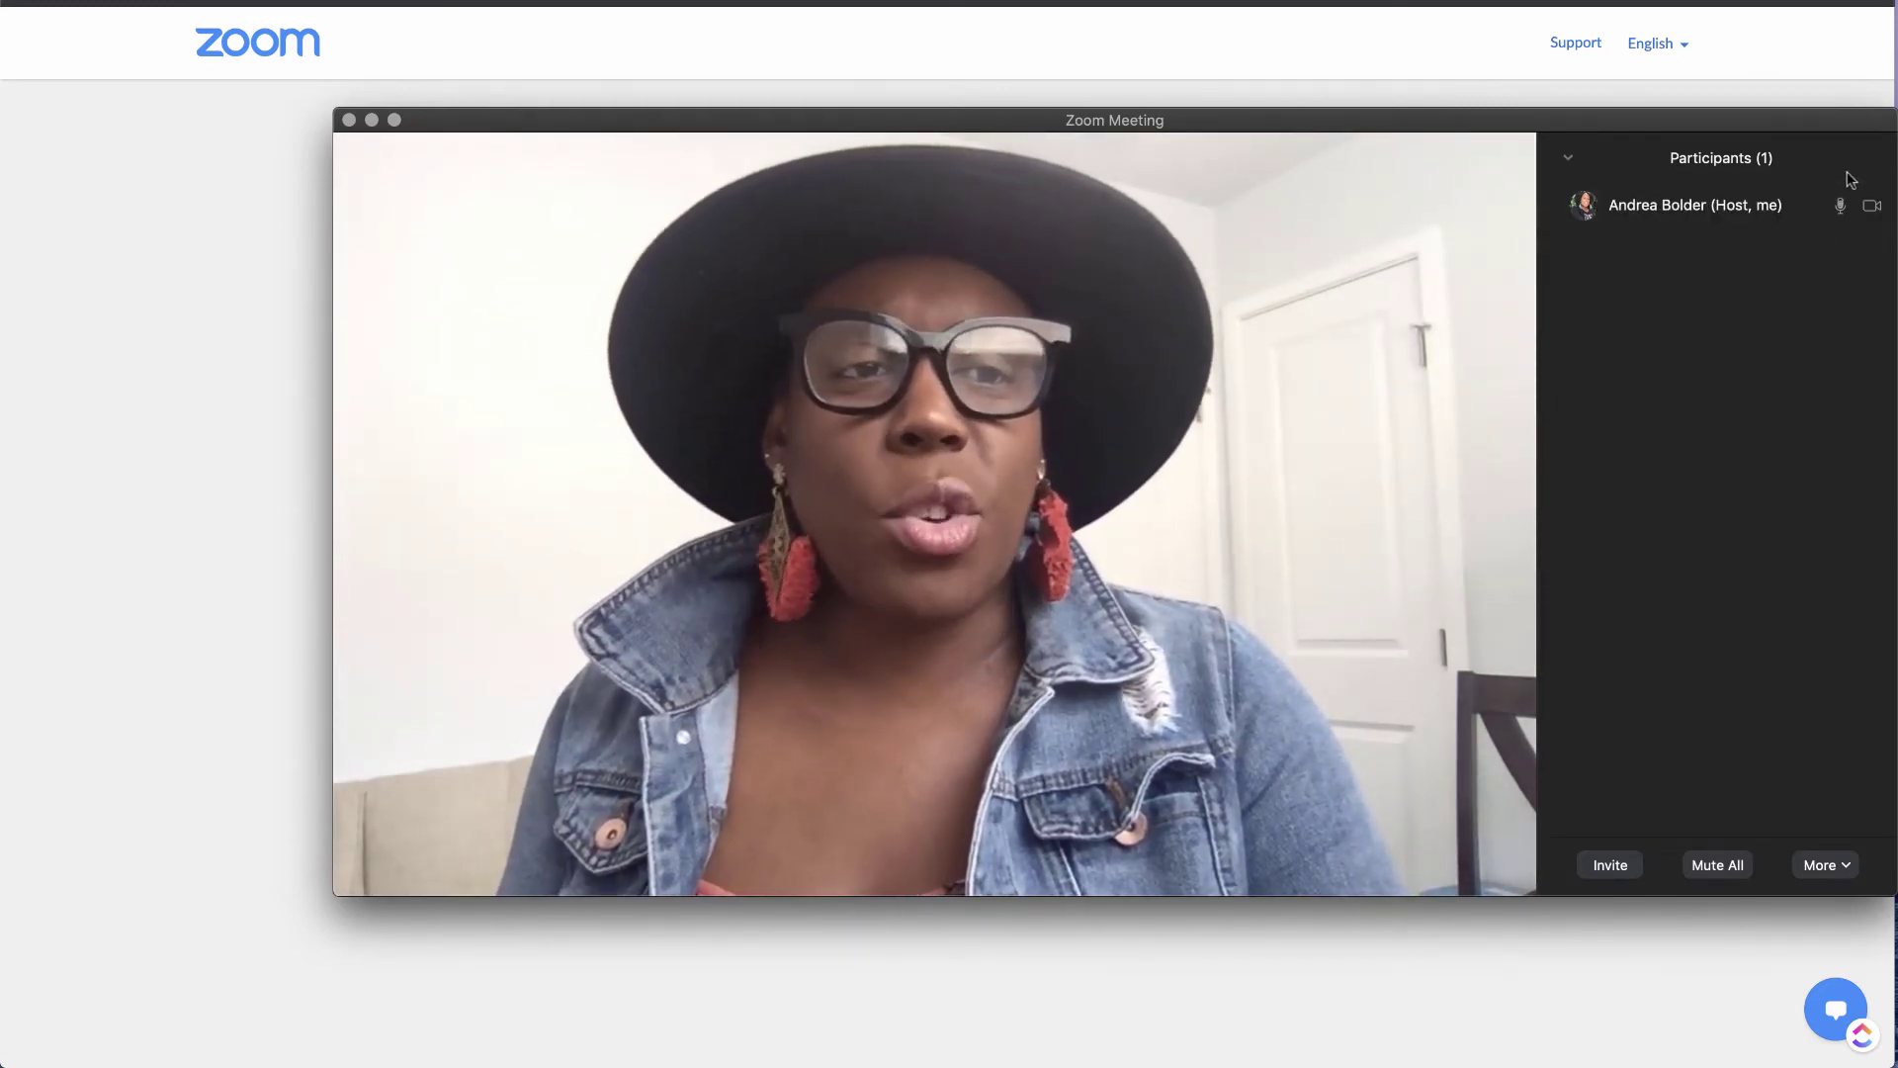
left_click_drag(1693, 116, 1548, 124)
mouse_move(1730, 210)
mouse_move(750, 791)
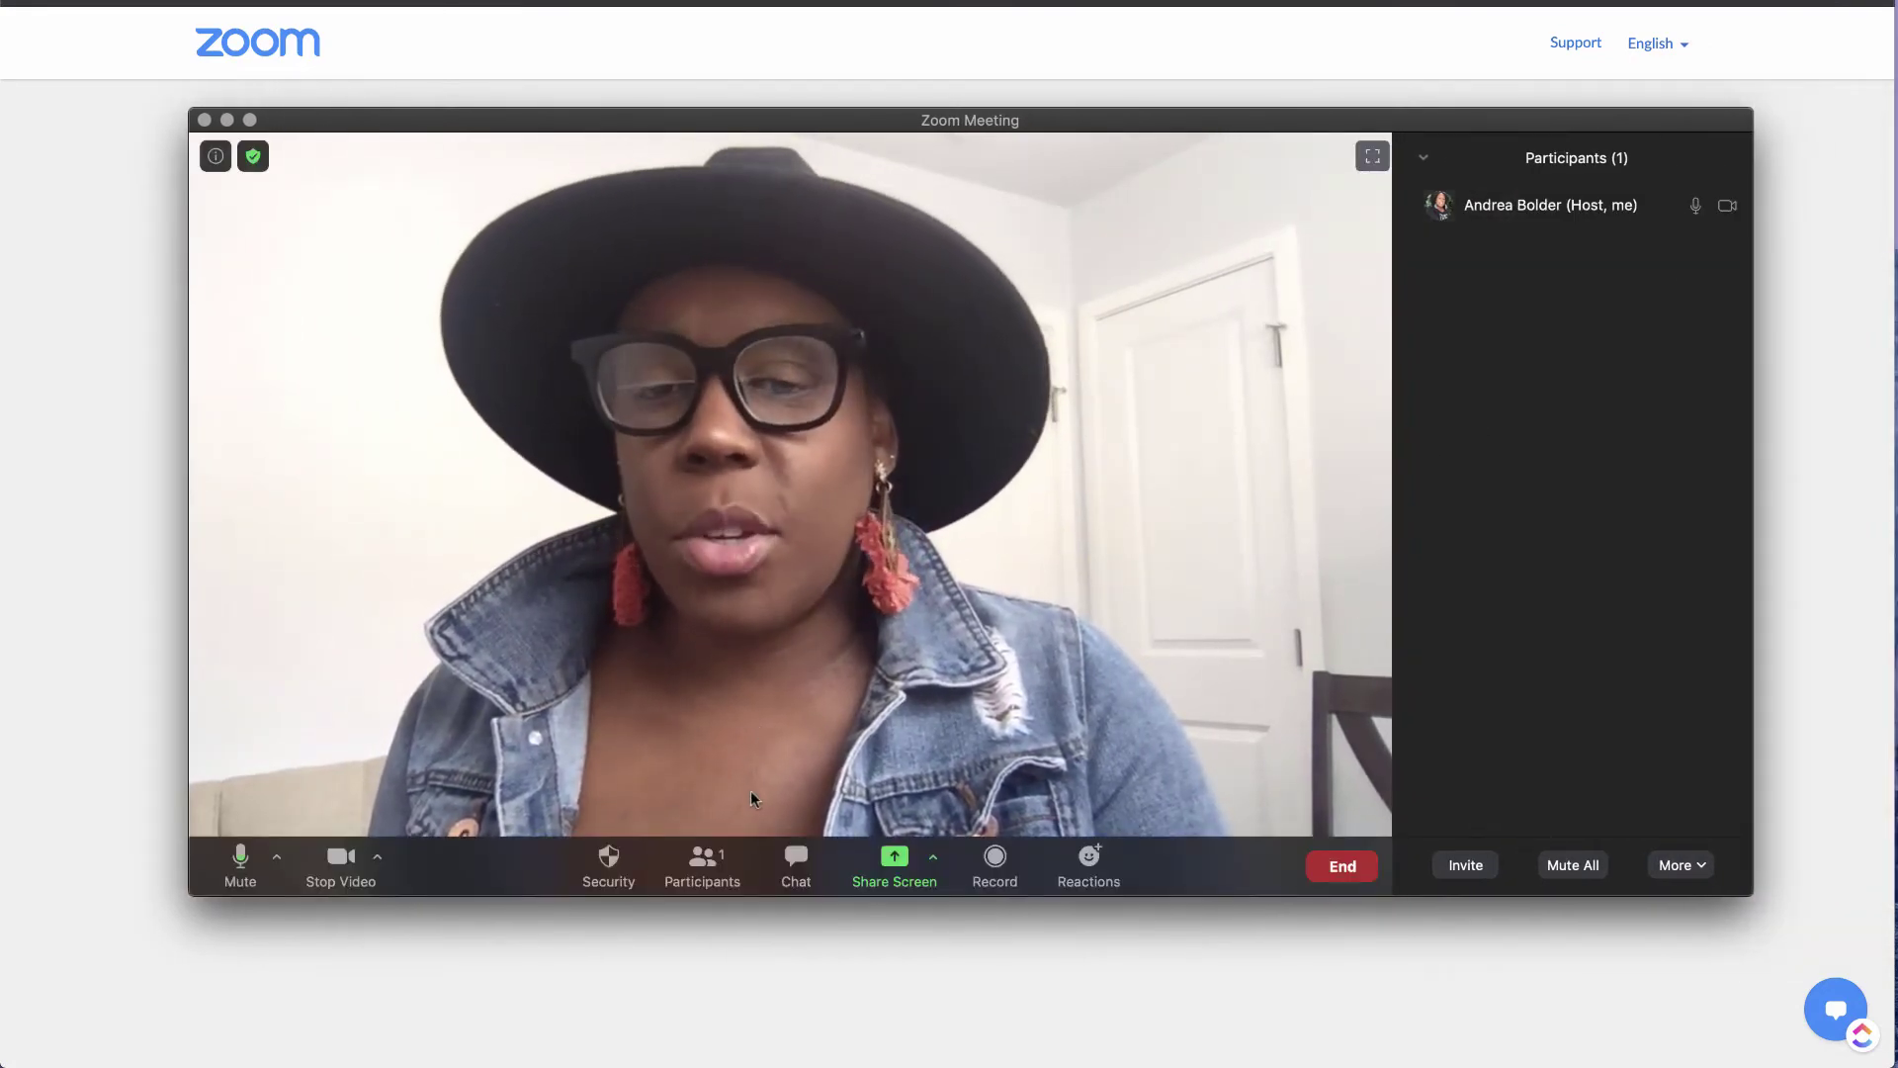
left_click(798, 857)
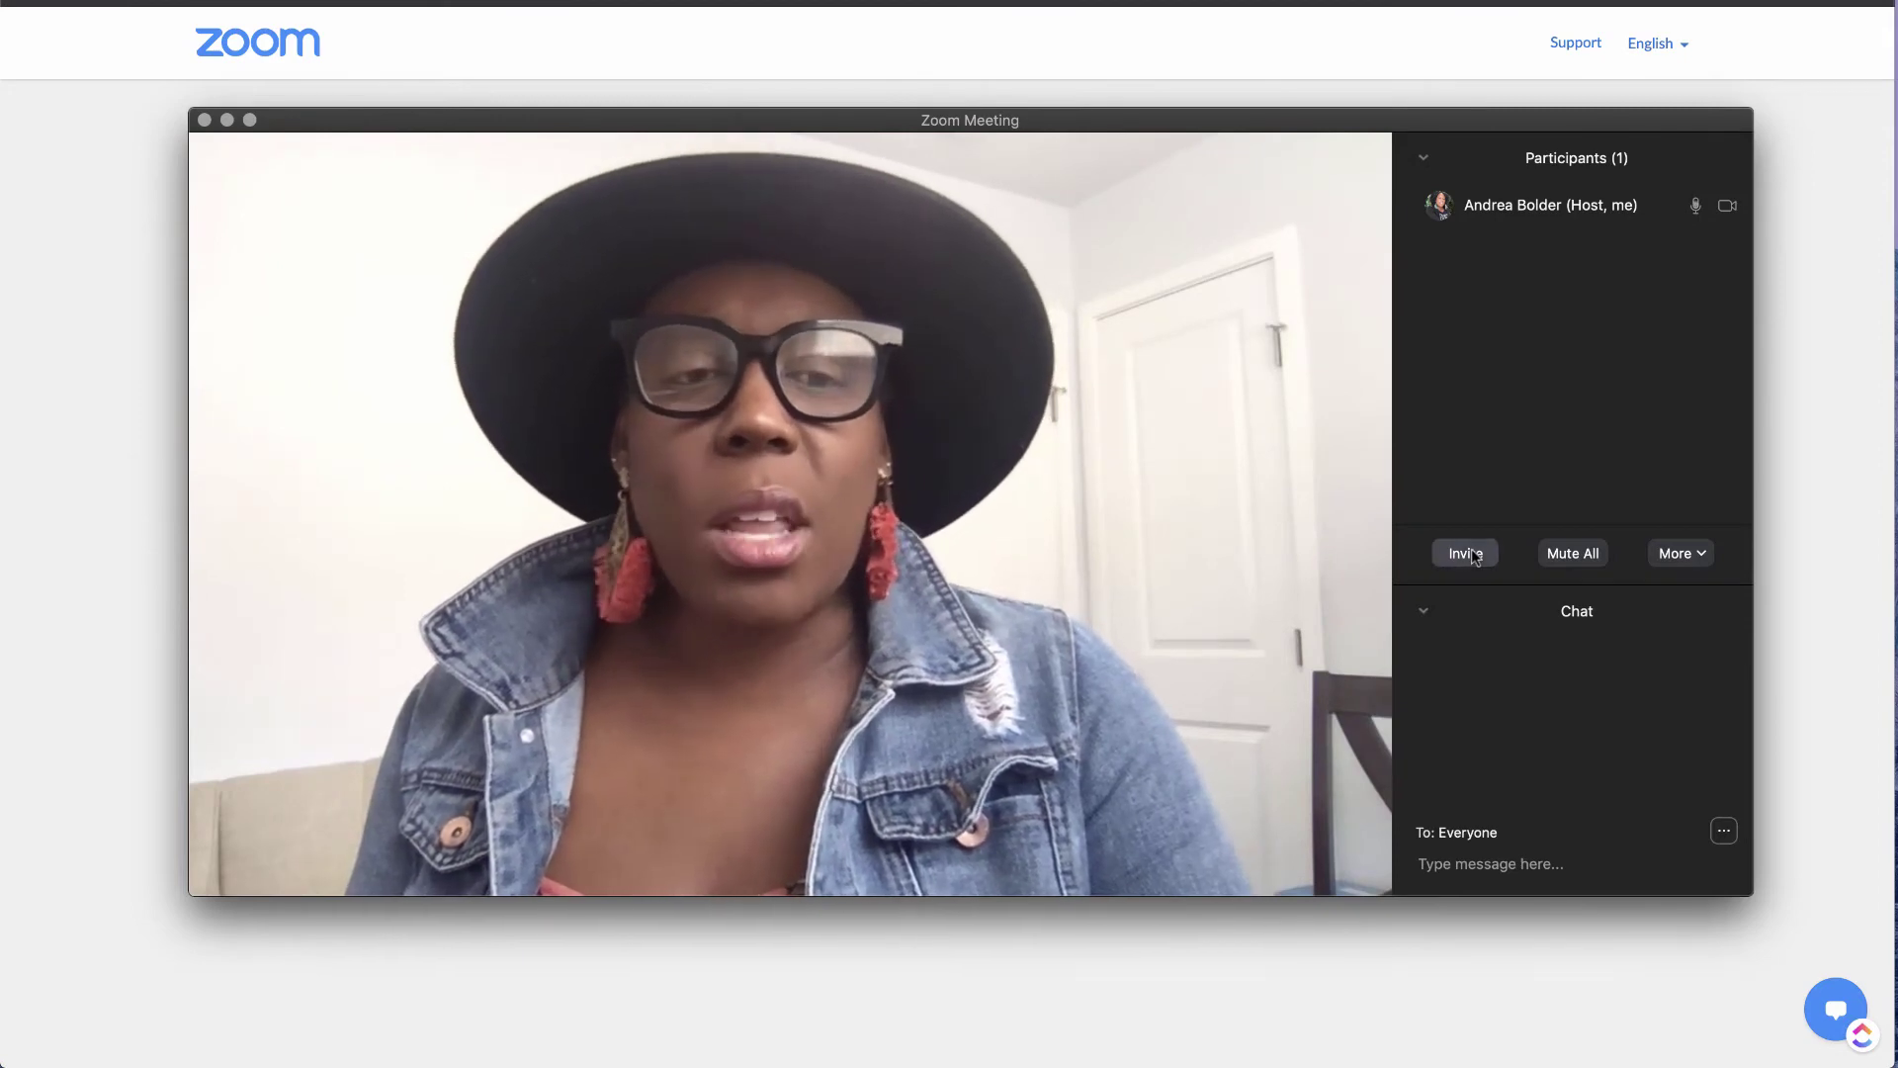
Examine the email invitation services, the additional participant controls and the recording destinations without changing any of them.
left_click(1466, 554)
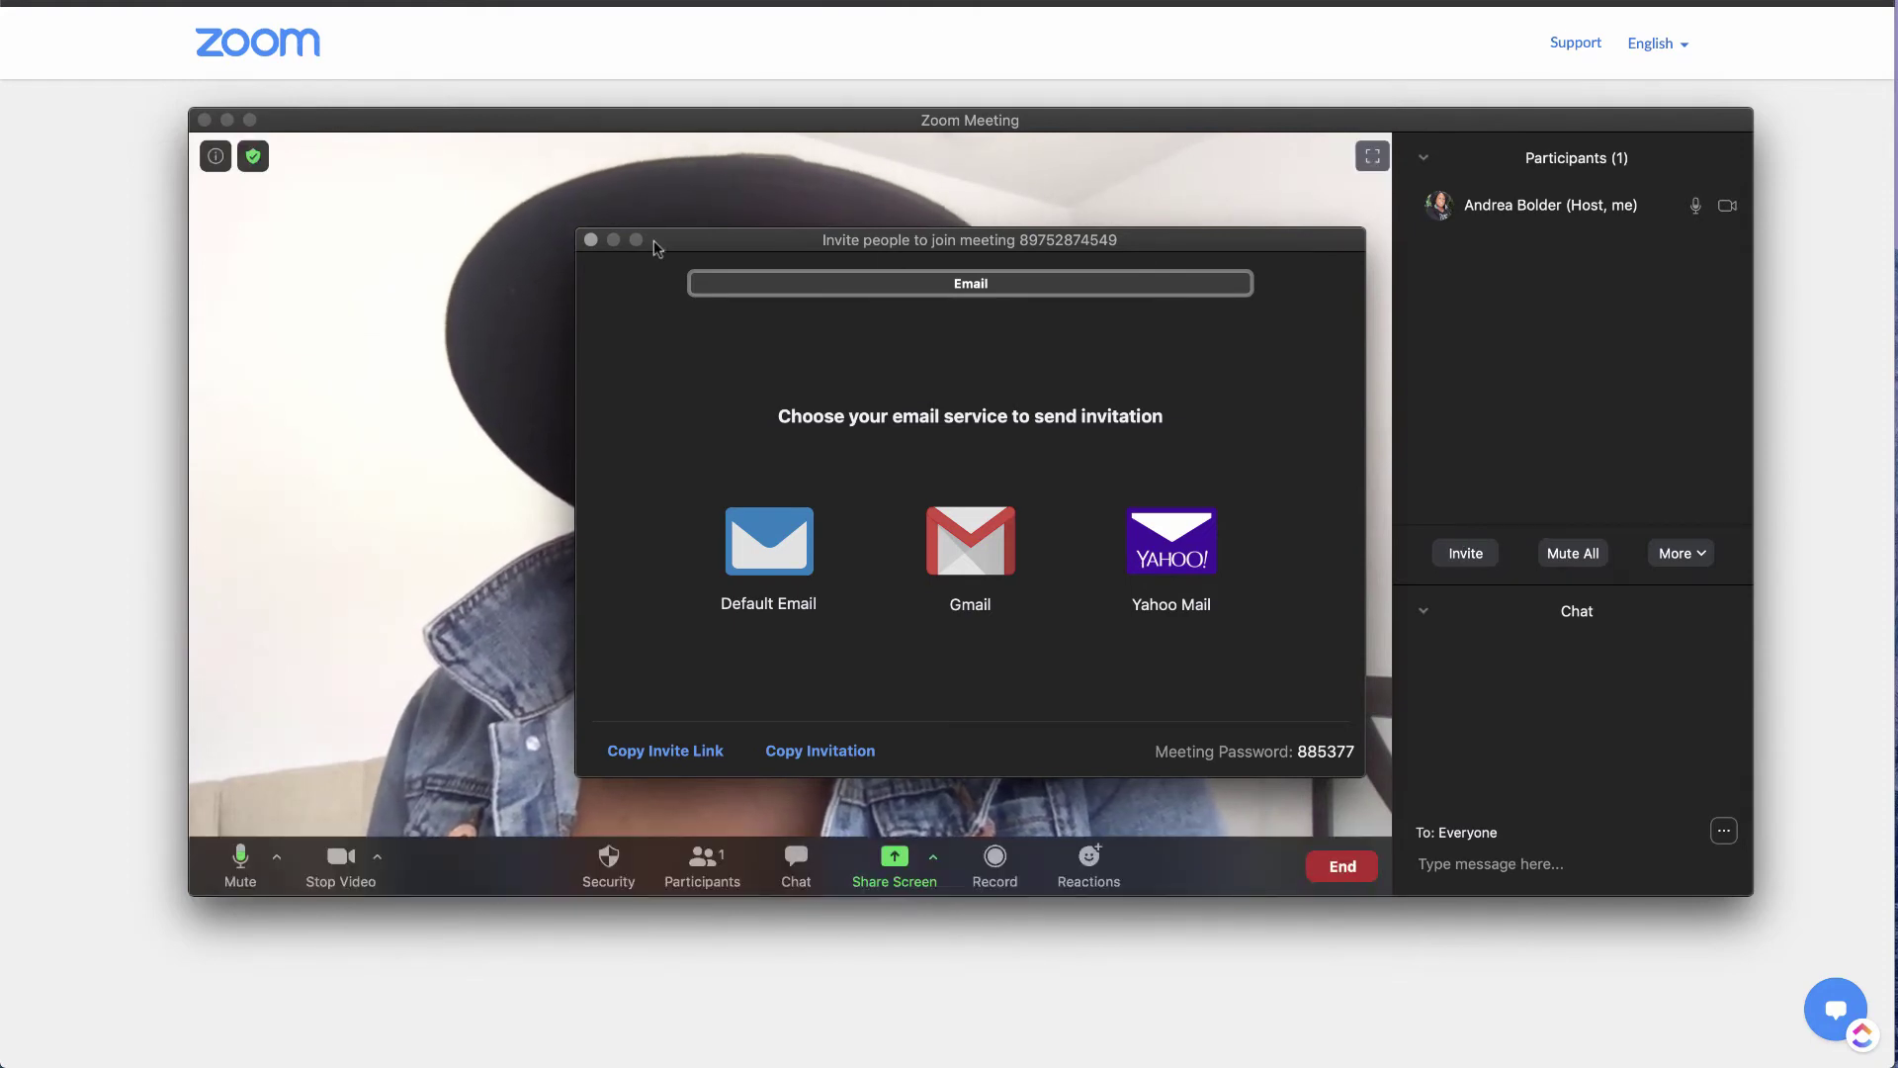
left_click(590, 240)
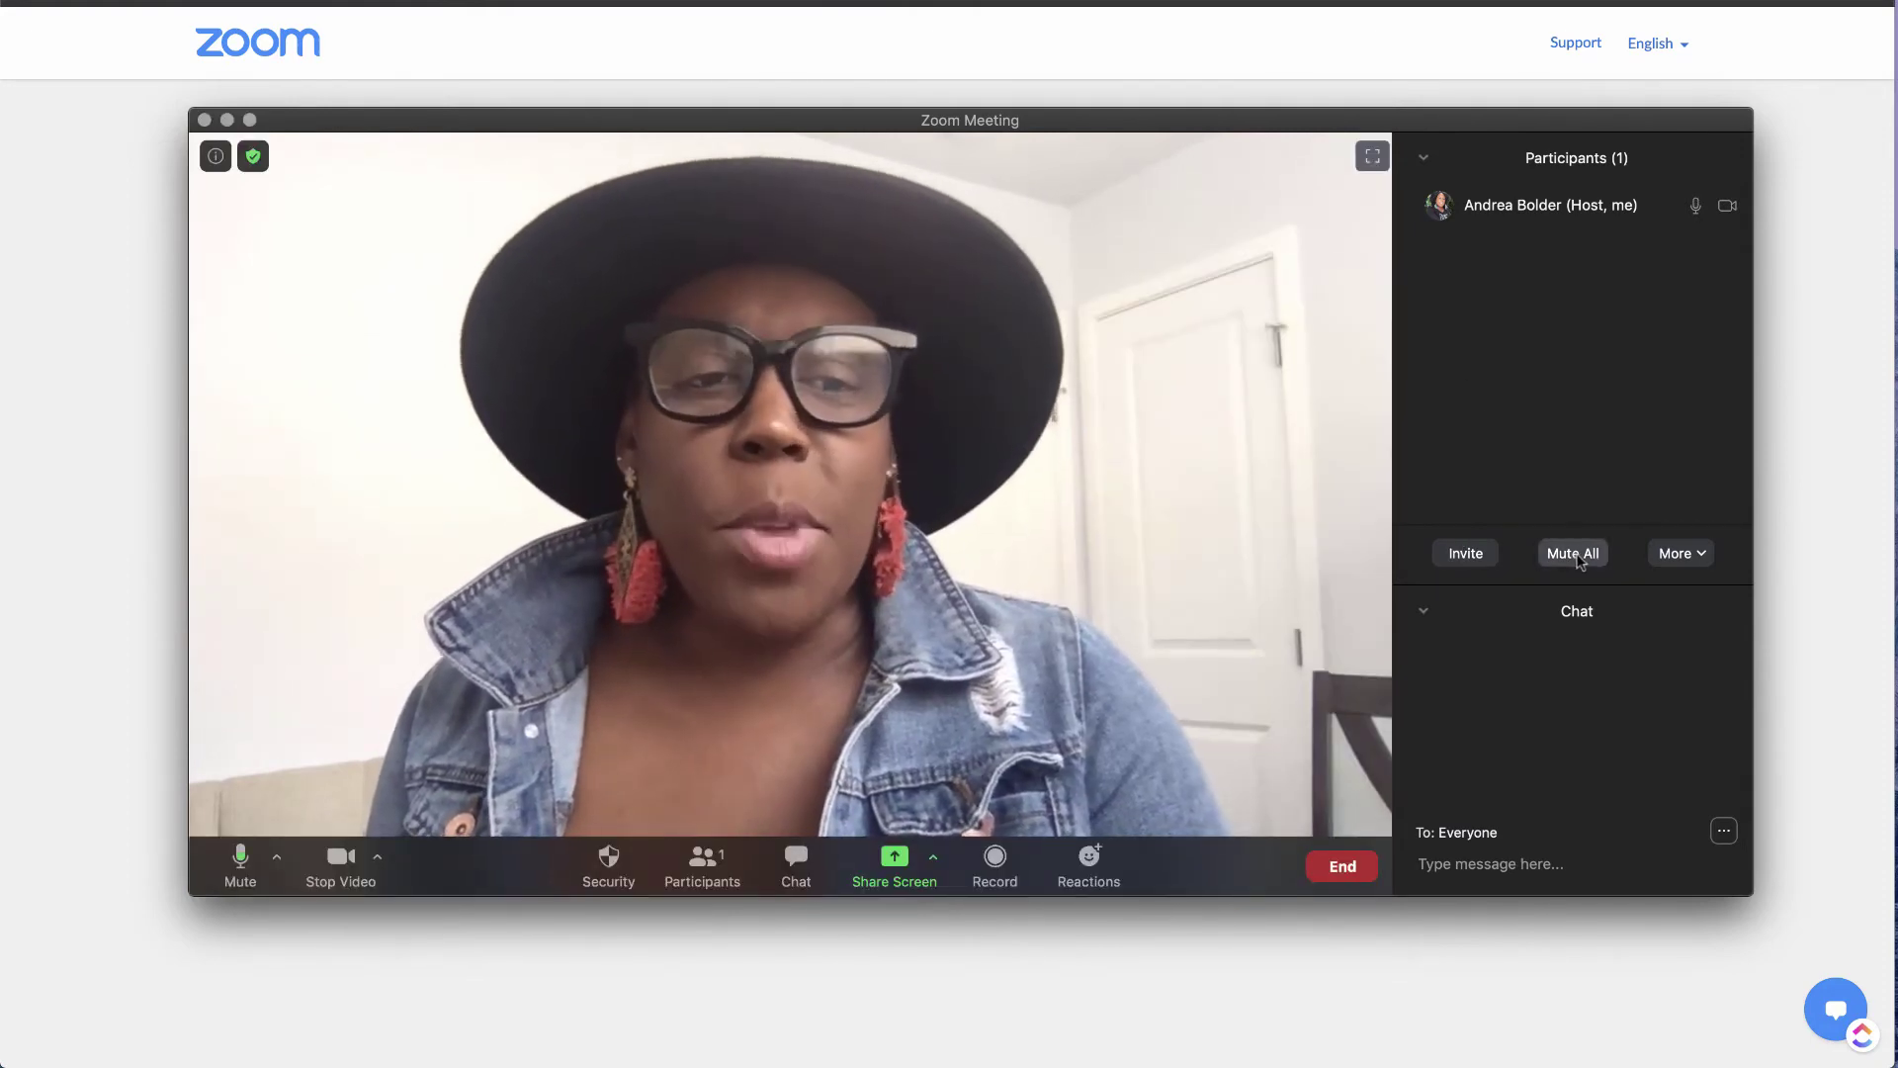
left_click(1706, 552)
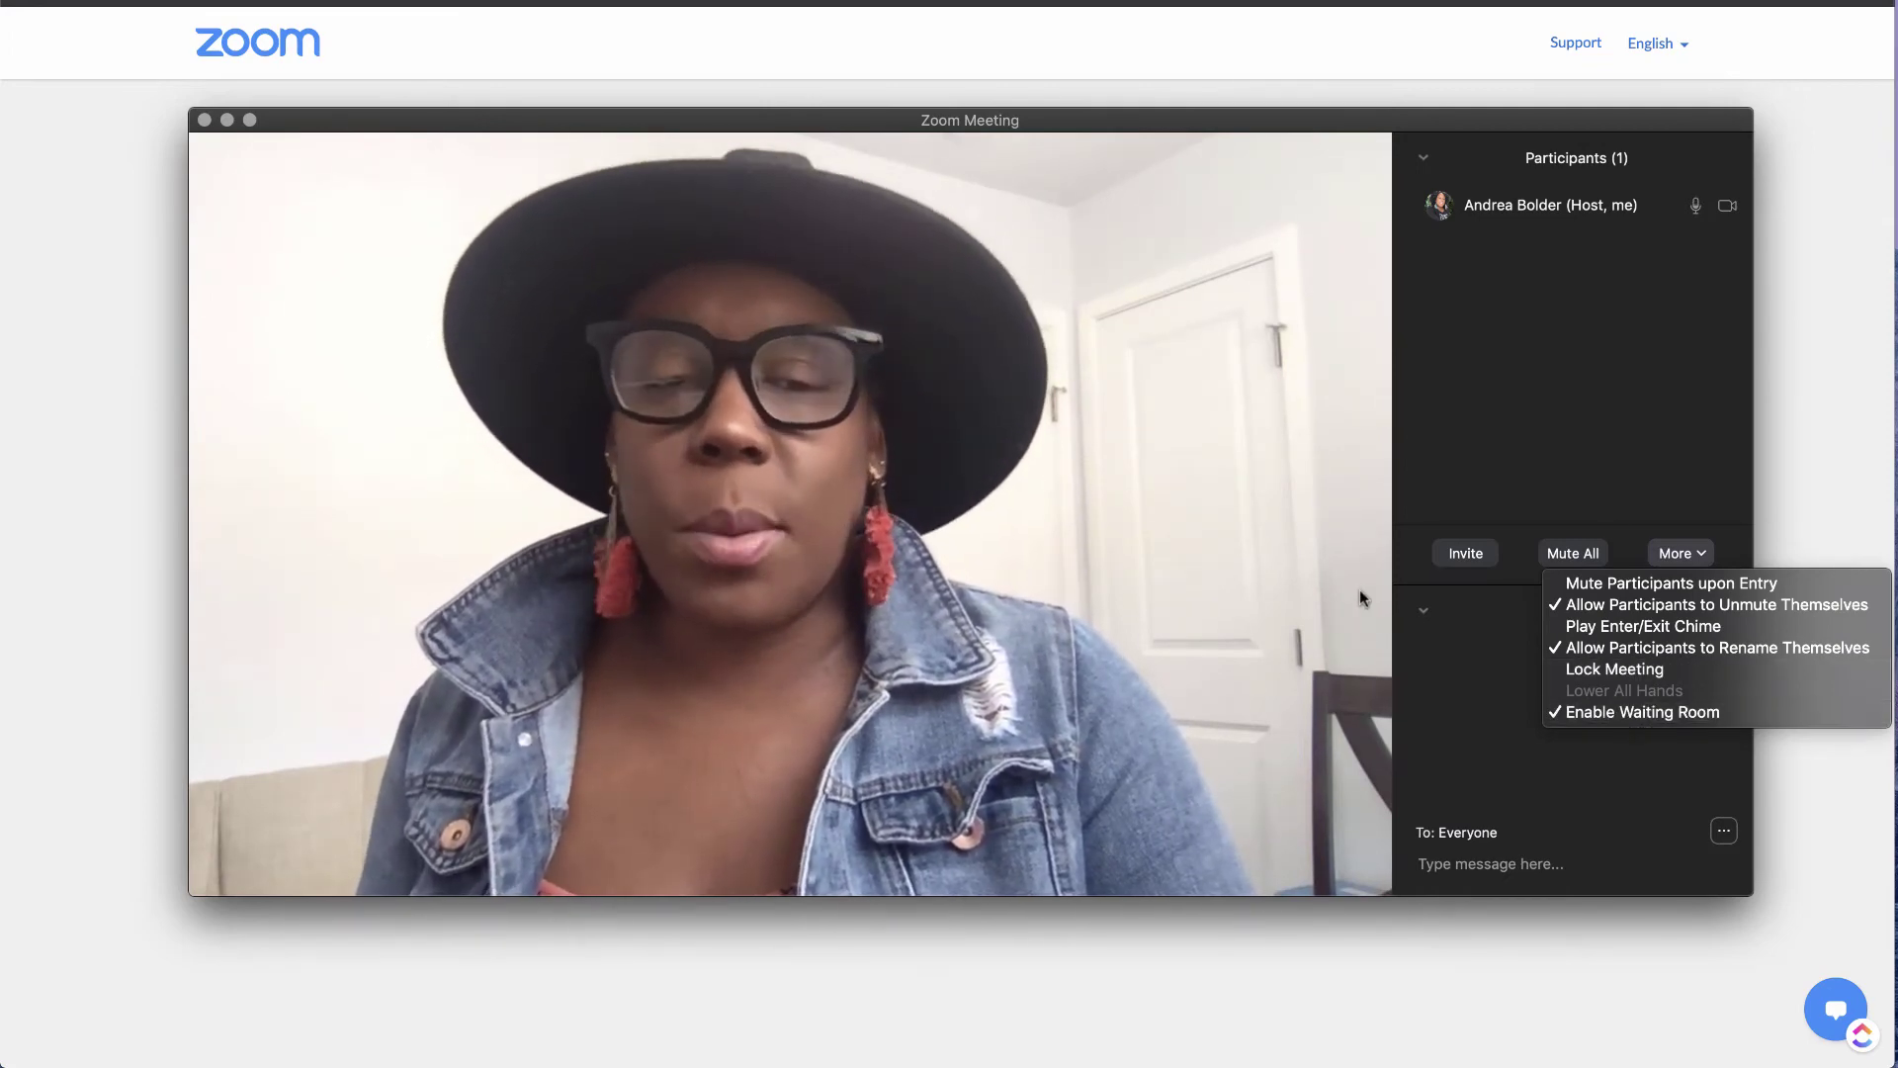
left_click(1310, 712)
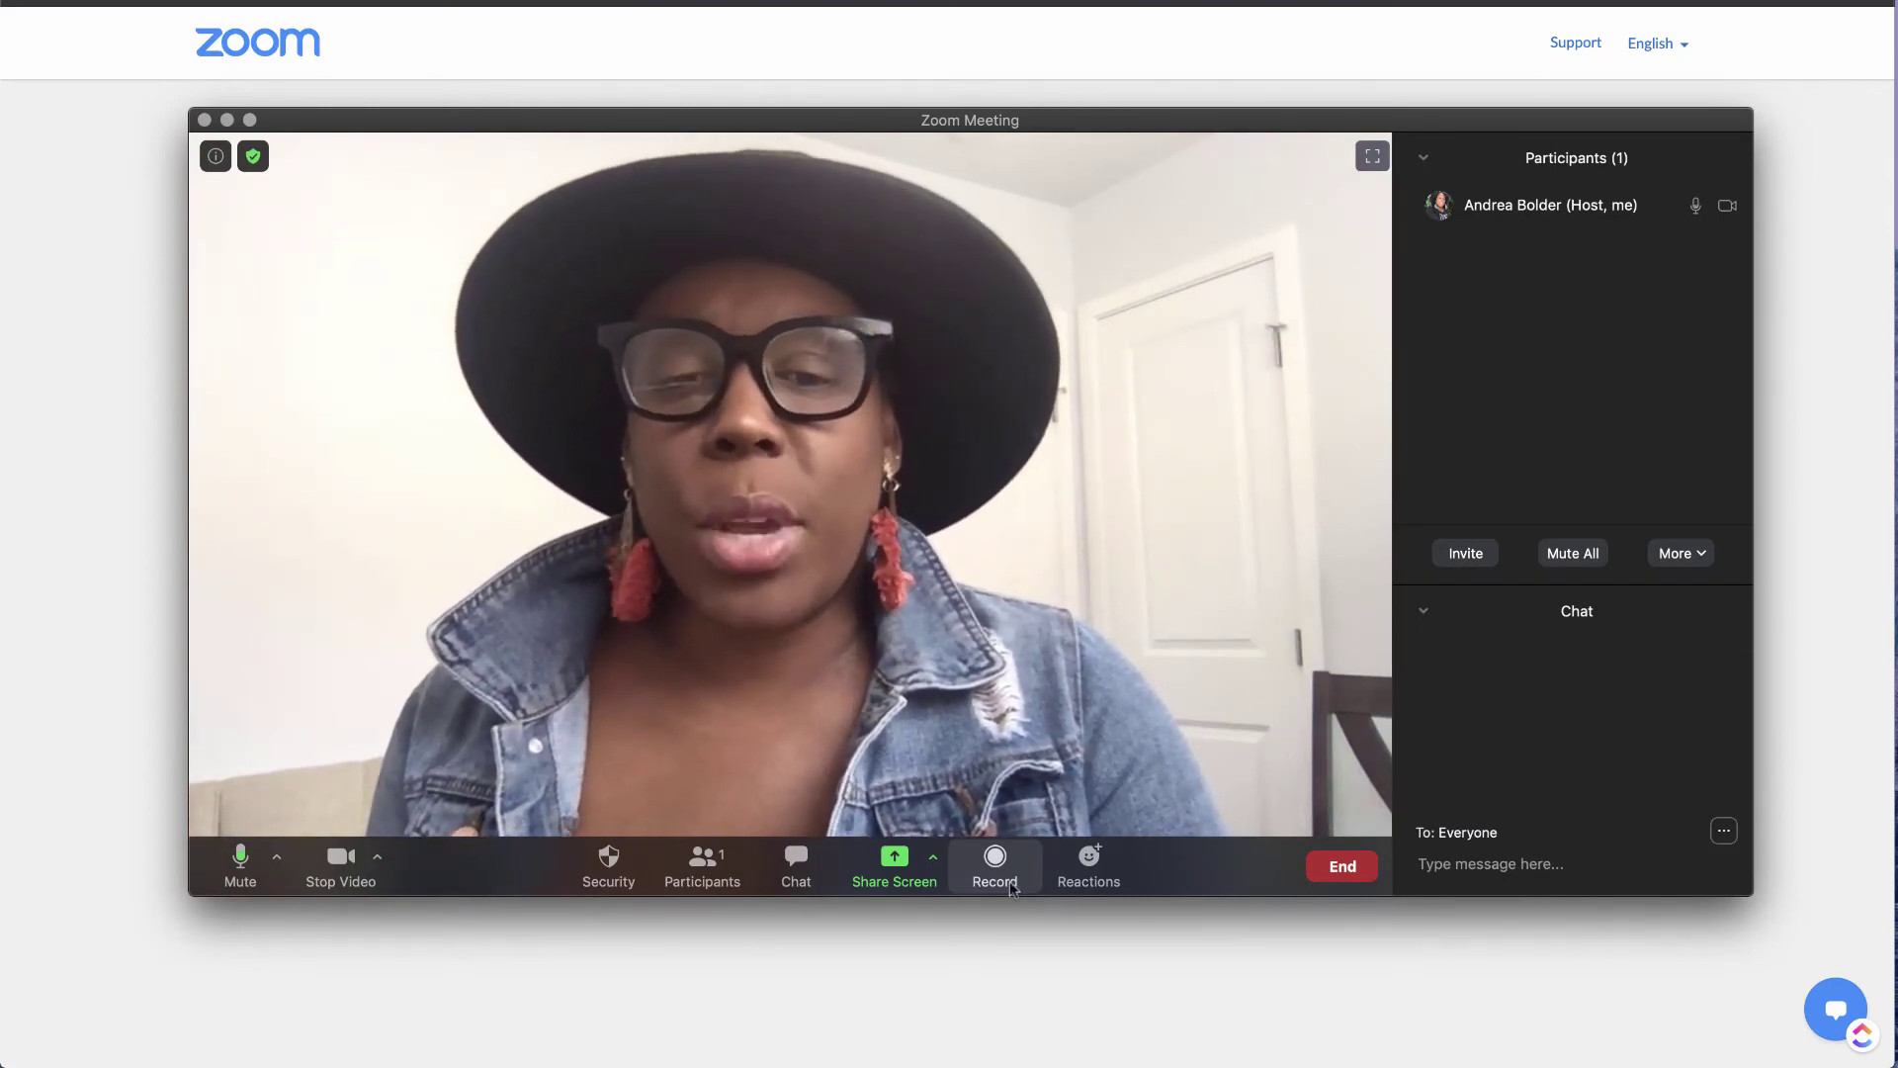
left_click(995, 861)
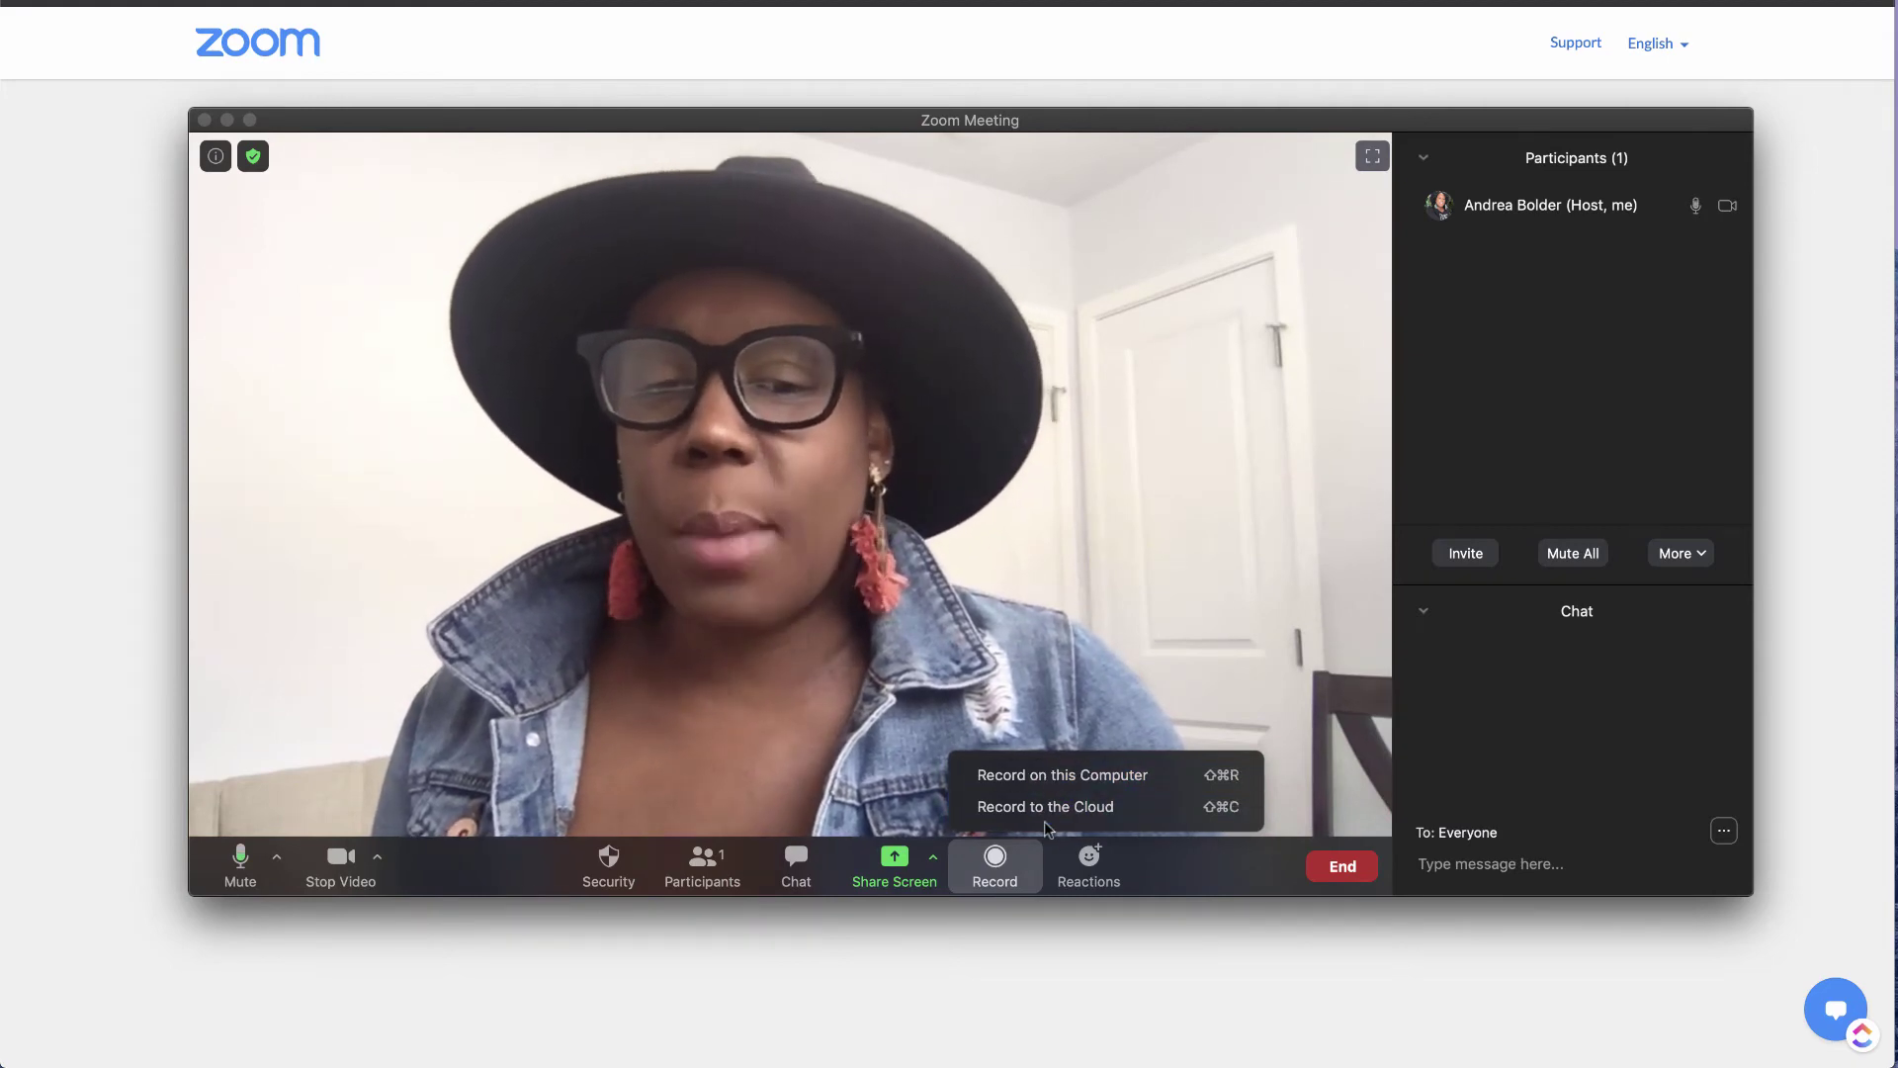
Send a clapping hands reaction followed by two thumbs up reactions in the meeting.
left_click(1089, 870)
left_click(1089, 870)
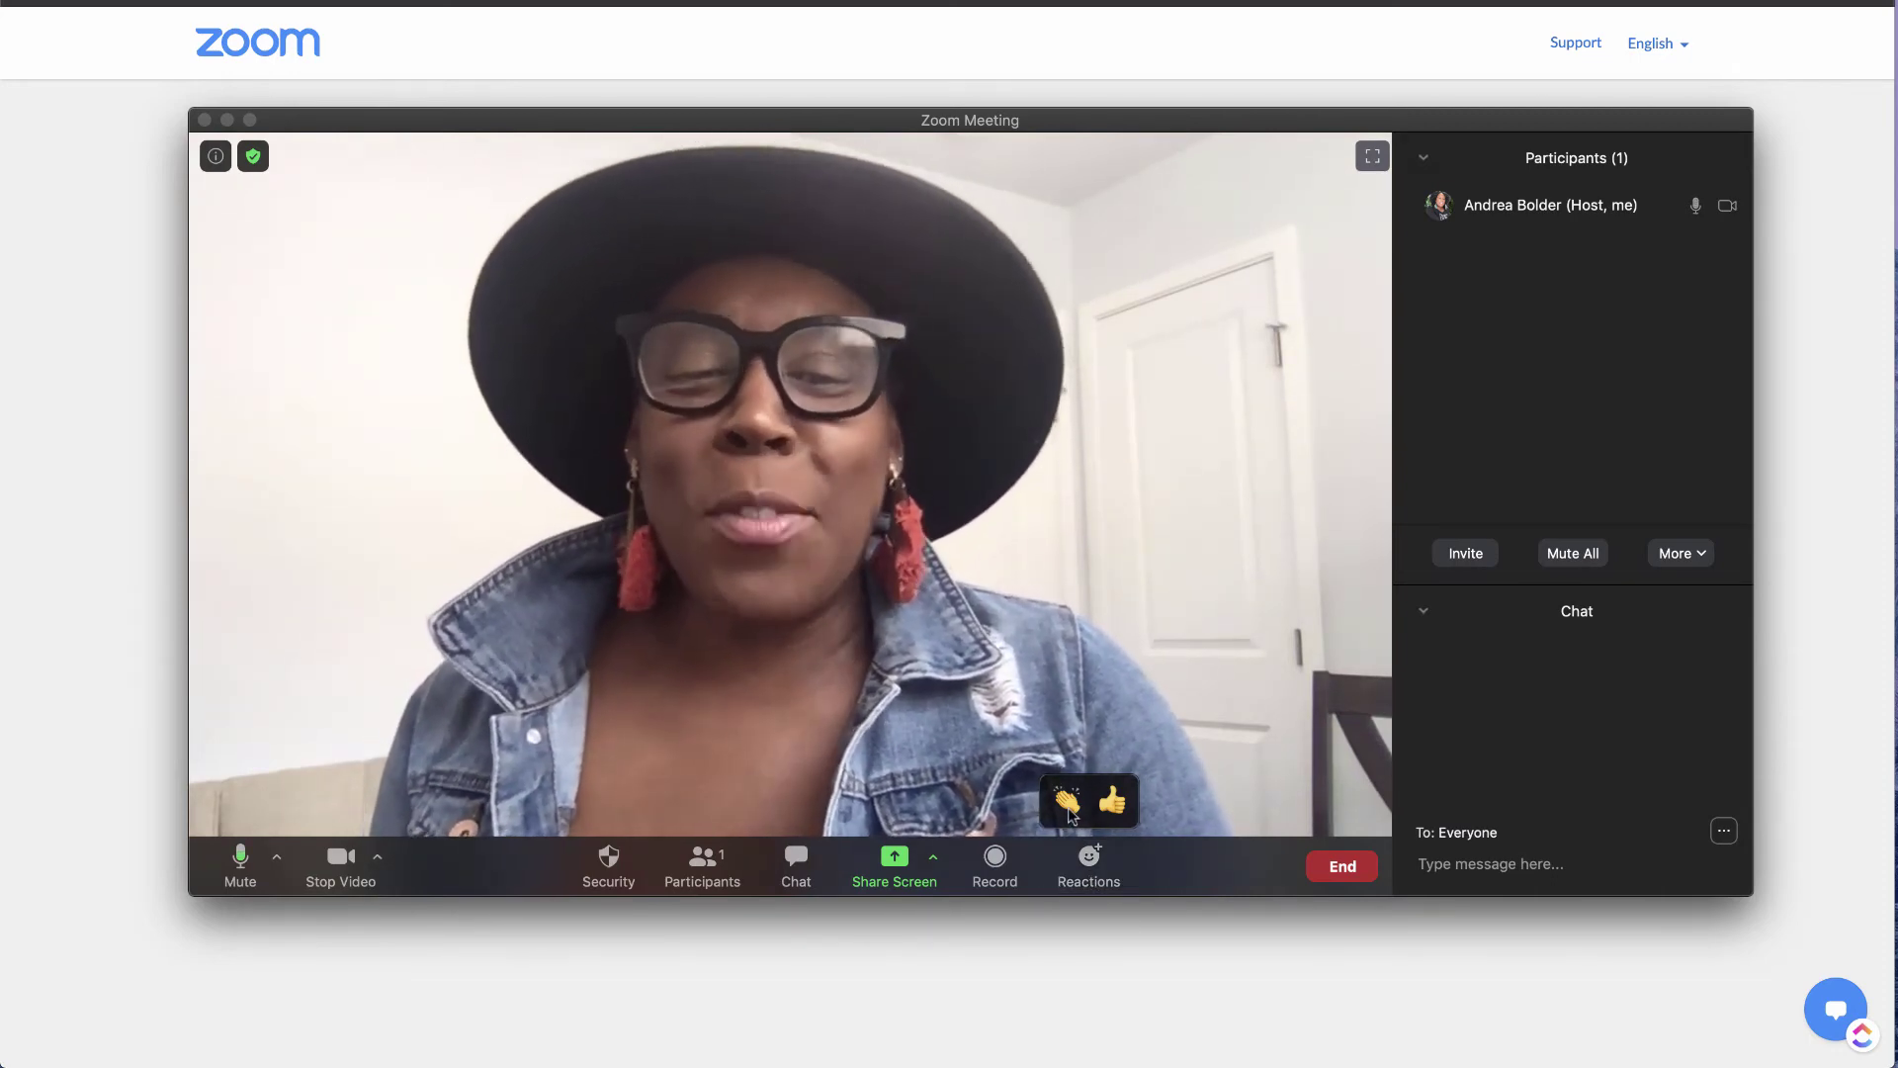
left_click(1069, 807)
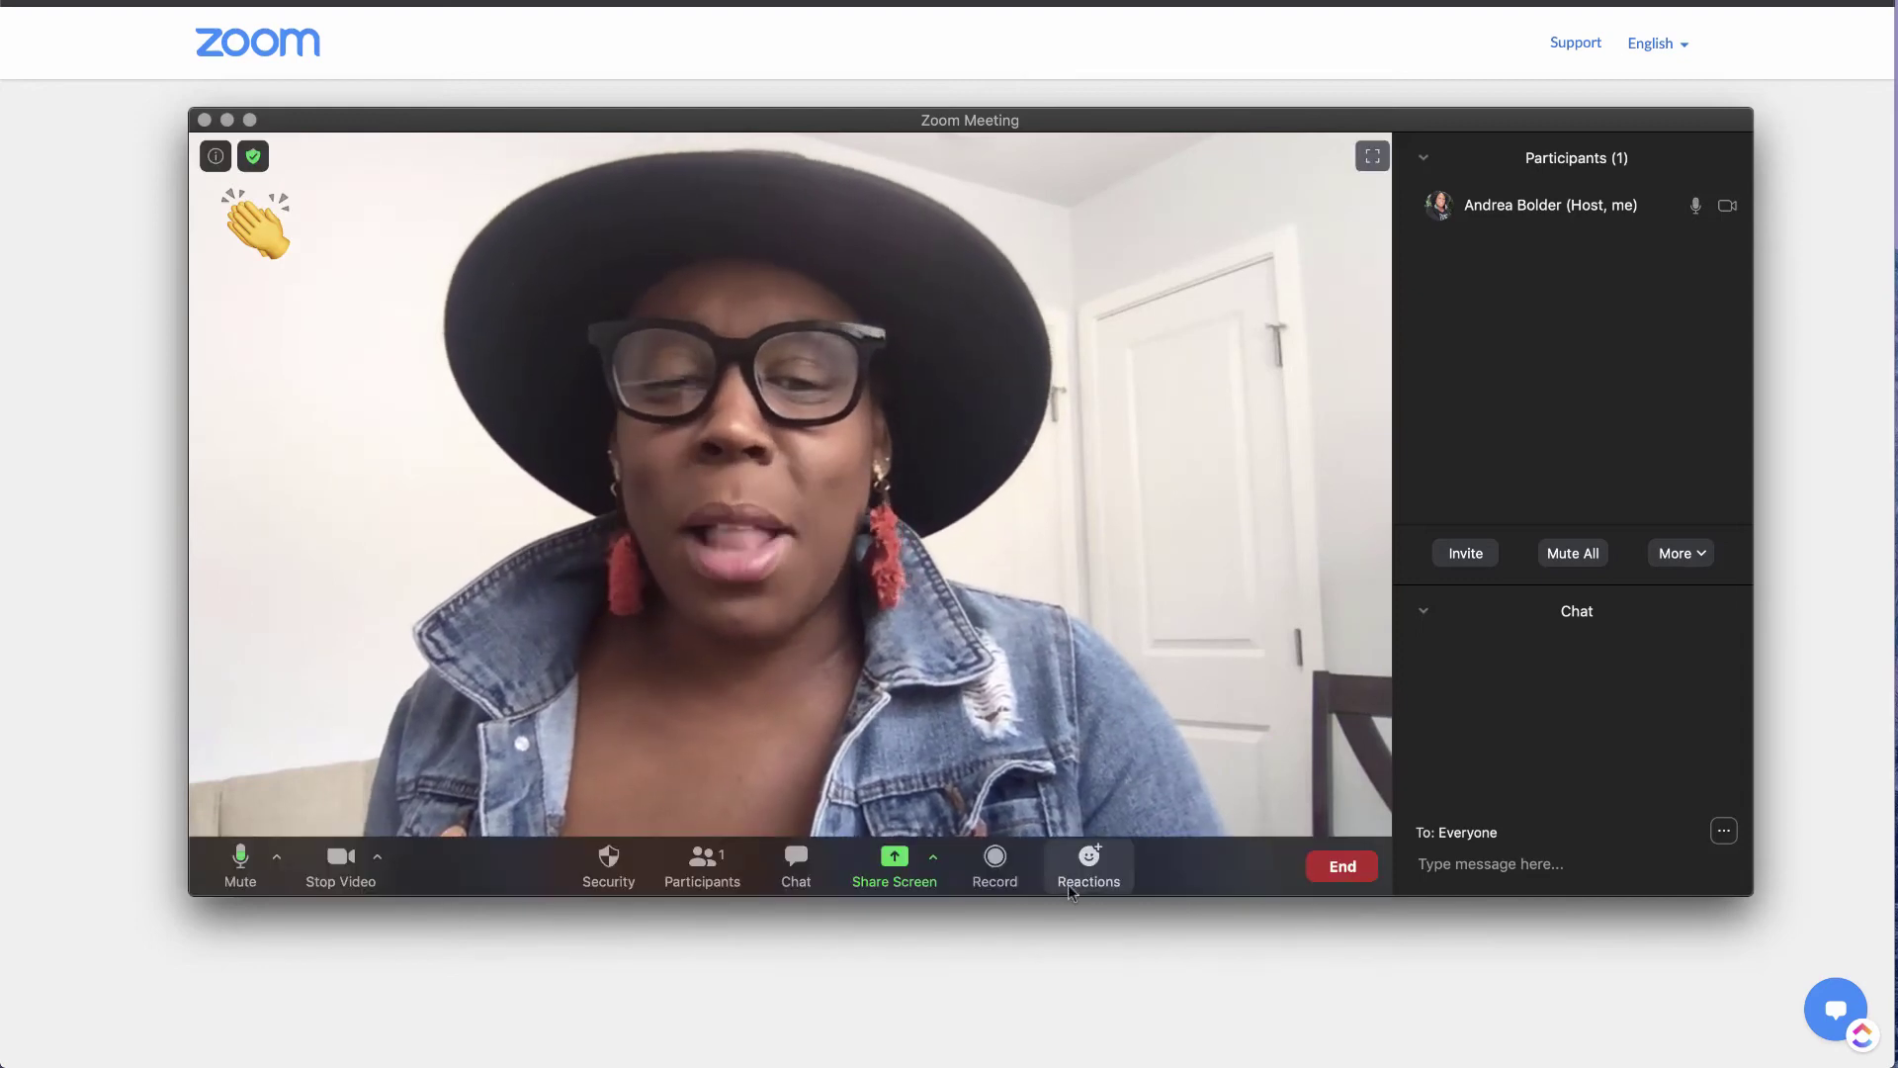
left_click(1089, 862)
left_click(1115, 809)
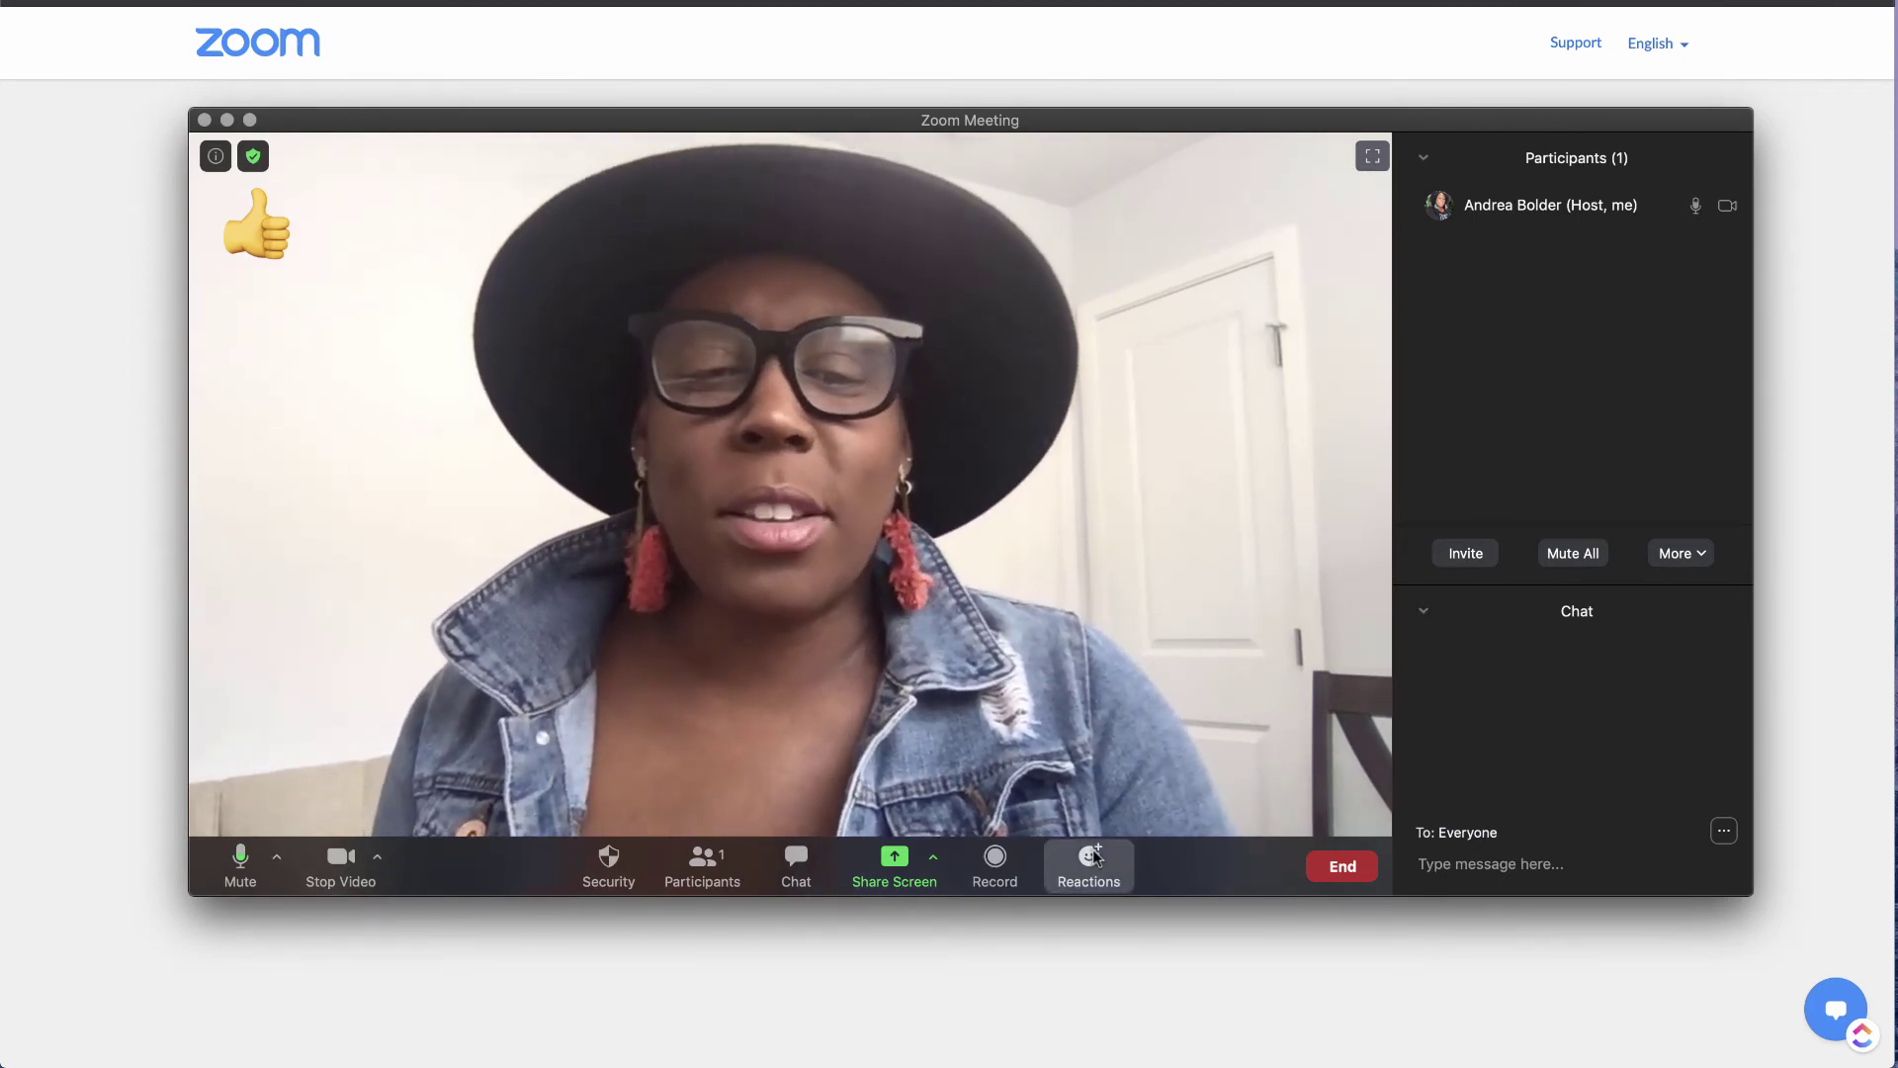
left_click(1096, 856)
left_click(1109, 801)
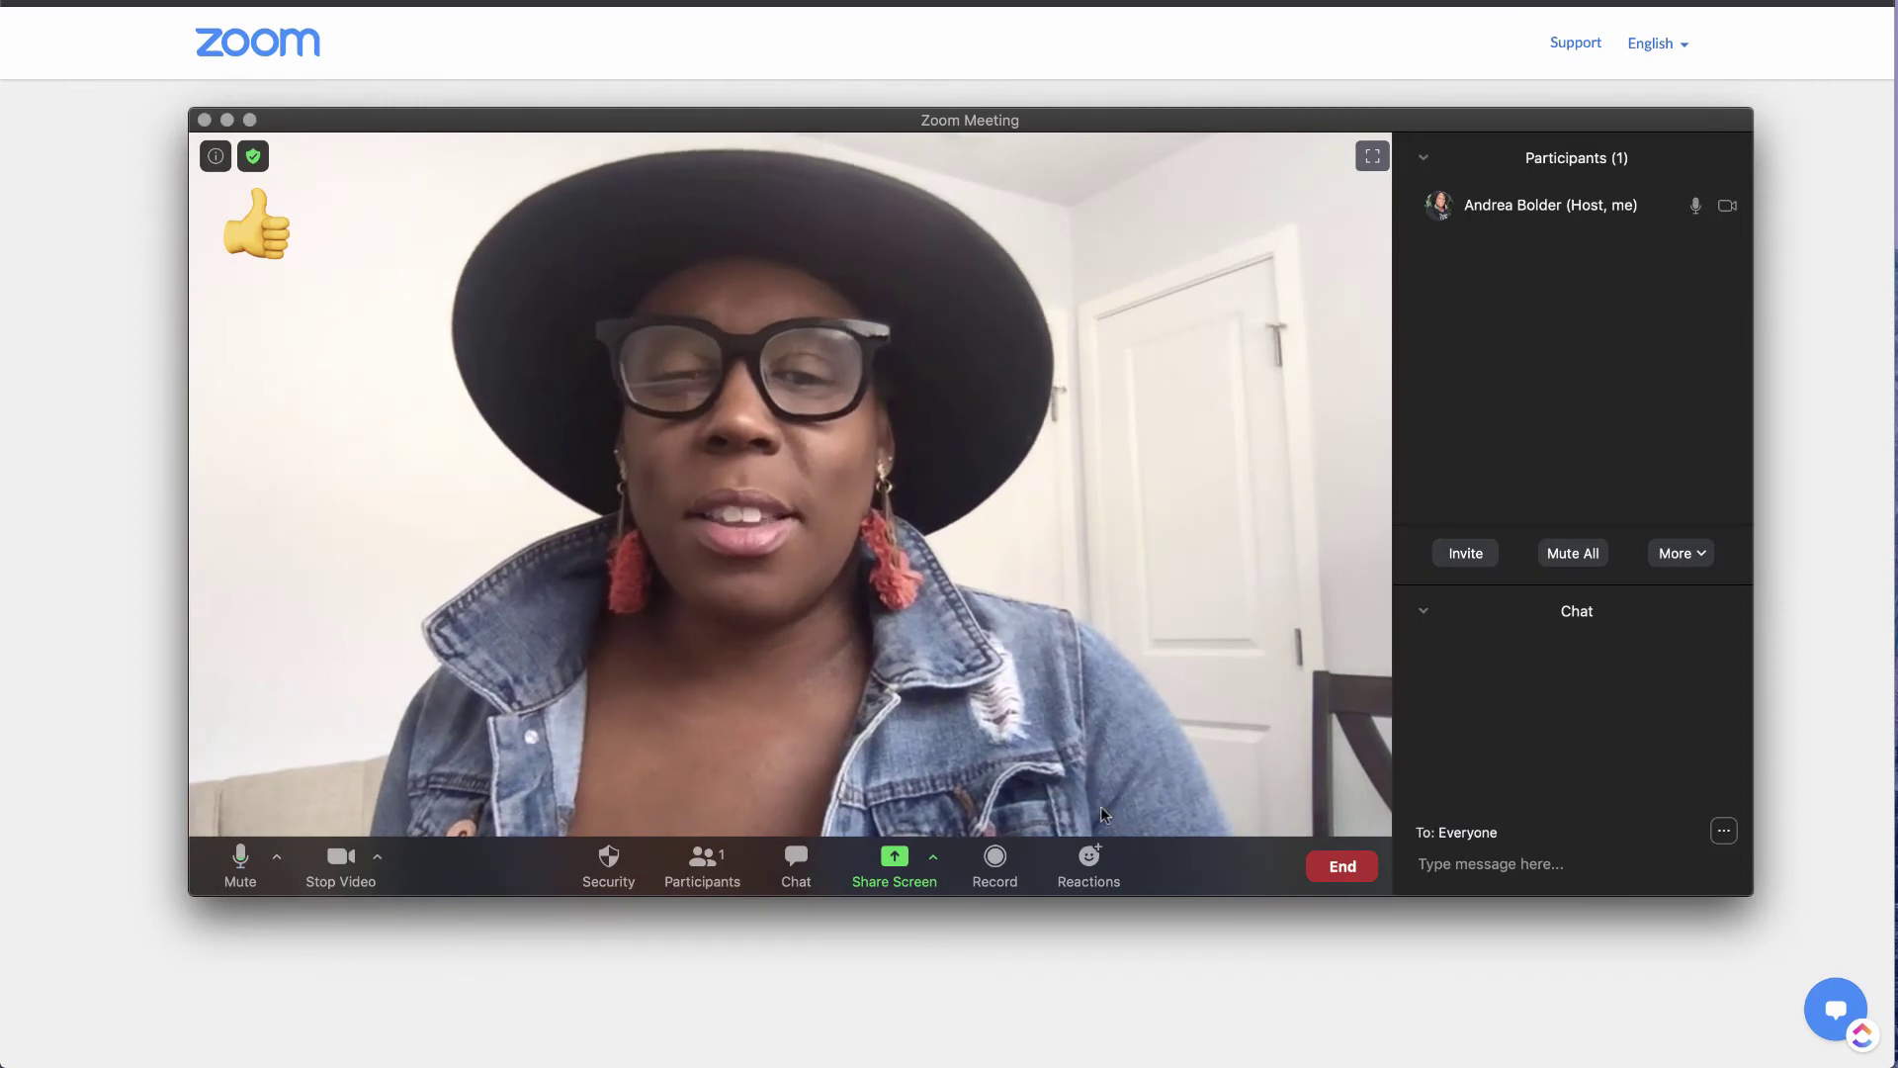
Bring up the screen sharing choices and enable both sharing computer sound and optimizing the screen share for video clips.
left_click(894, 867)
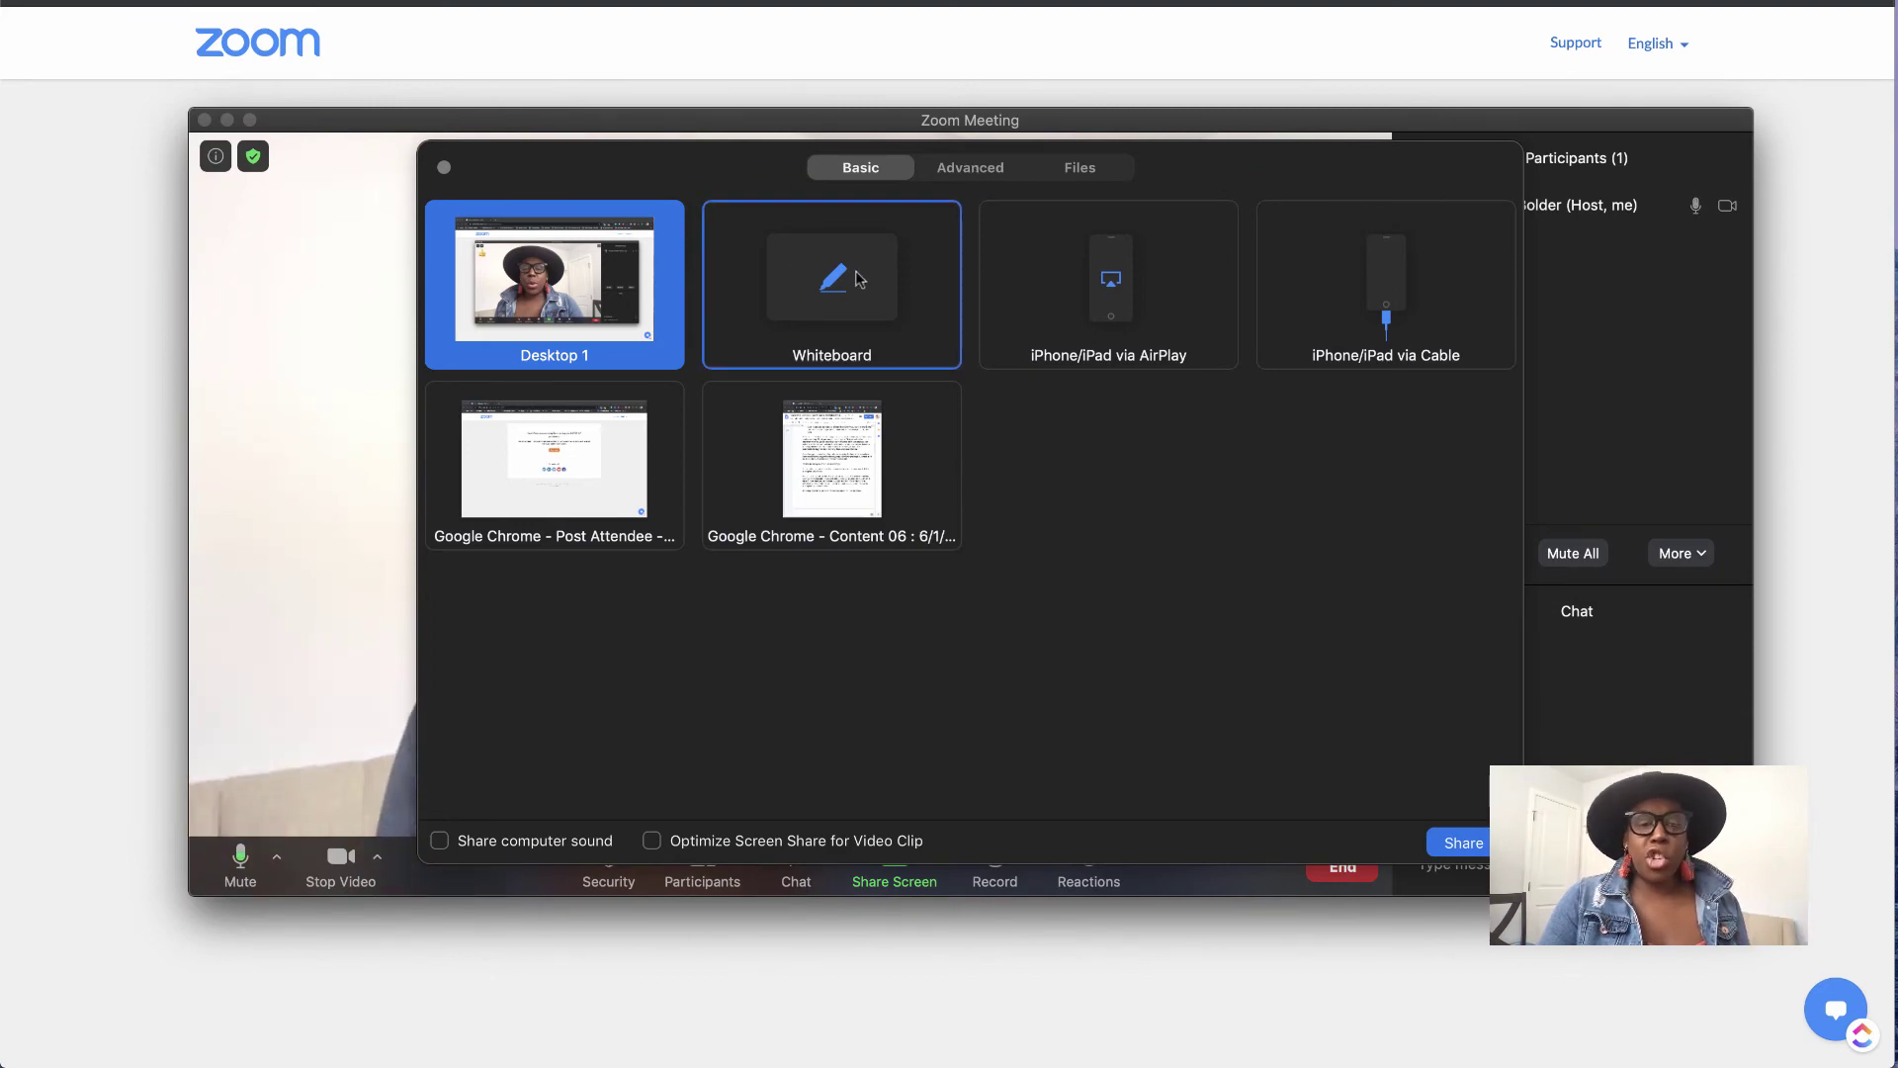
left_click(439, 841)
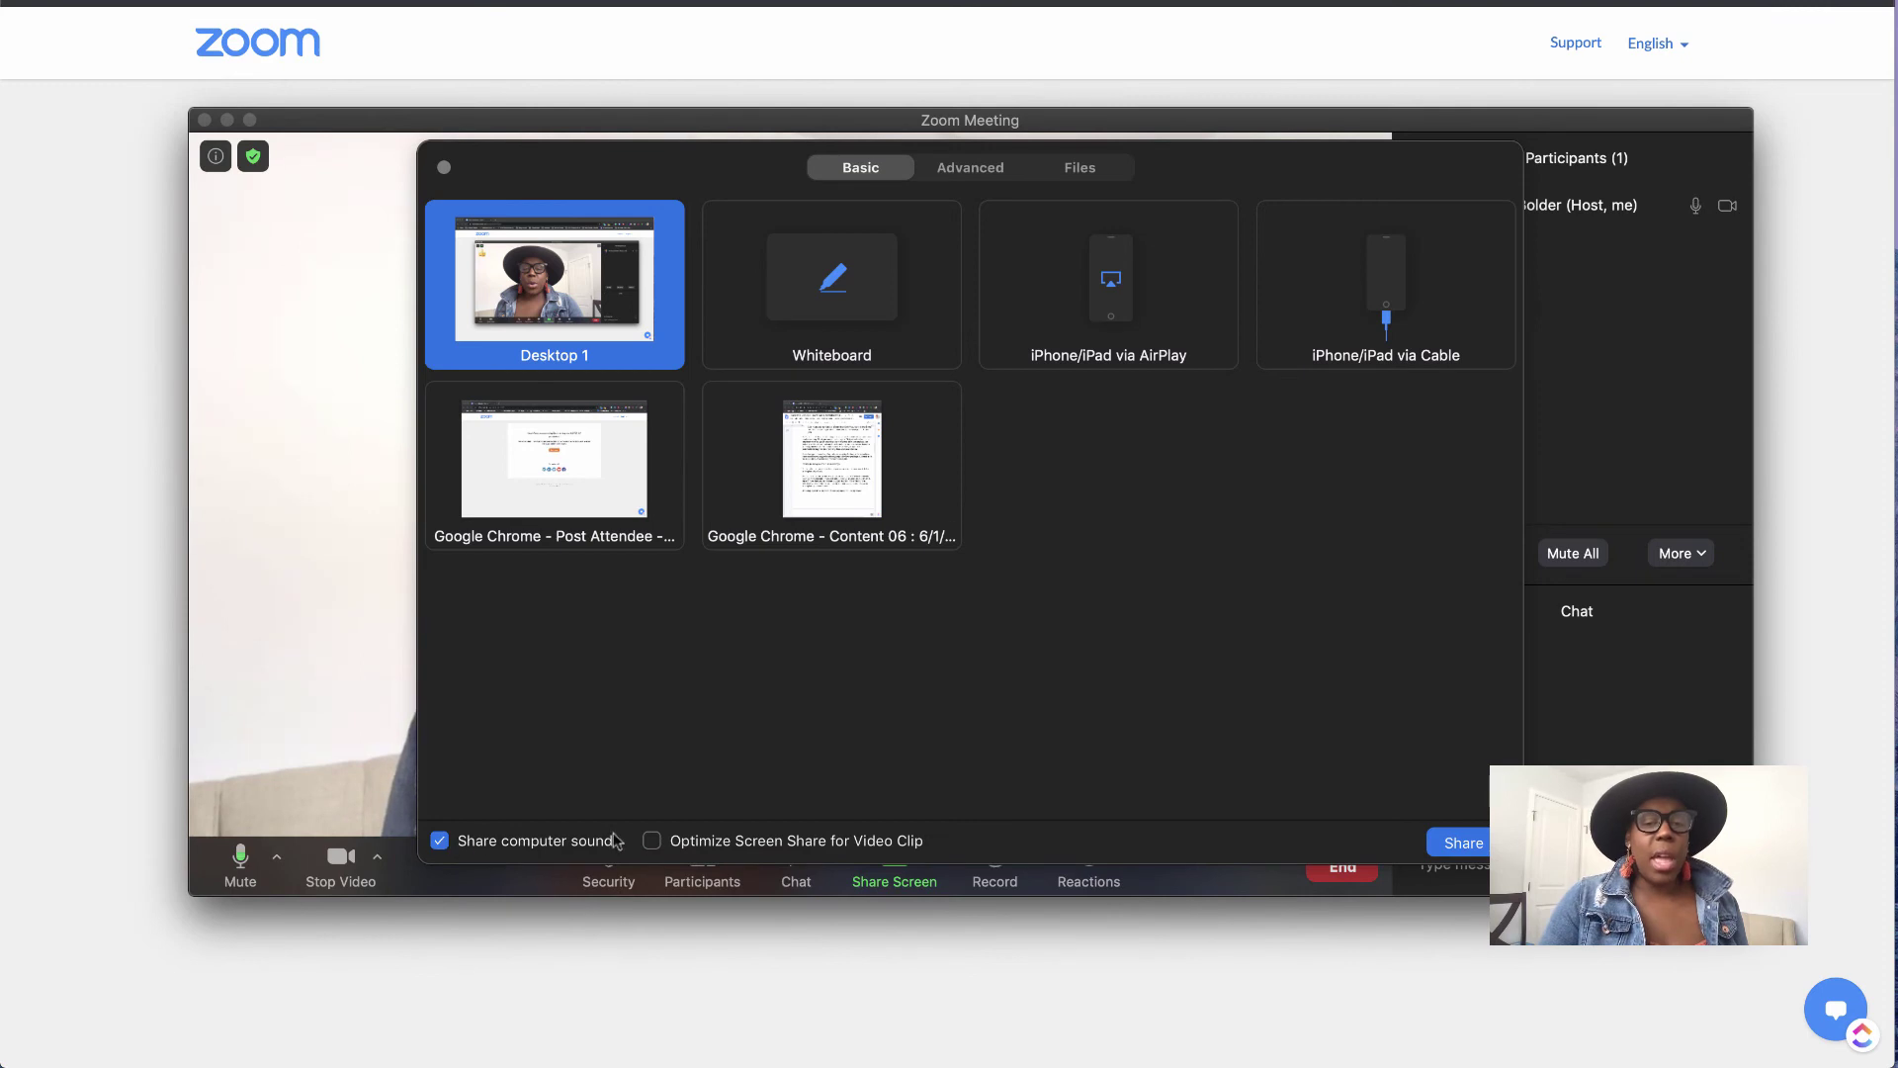
left_click(651, 840)
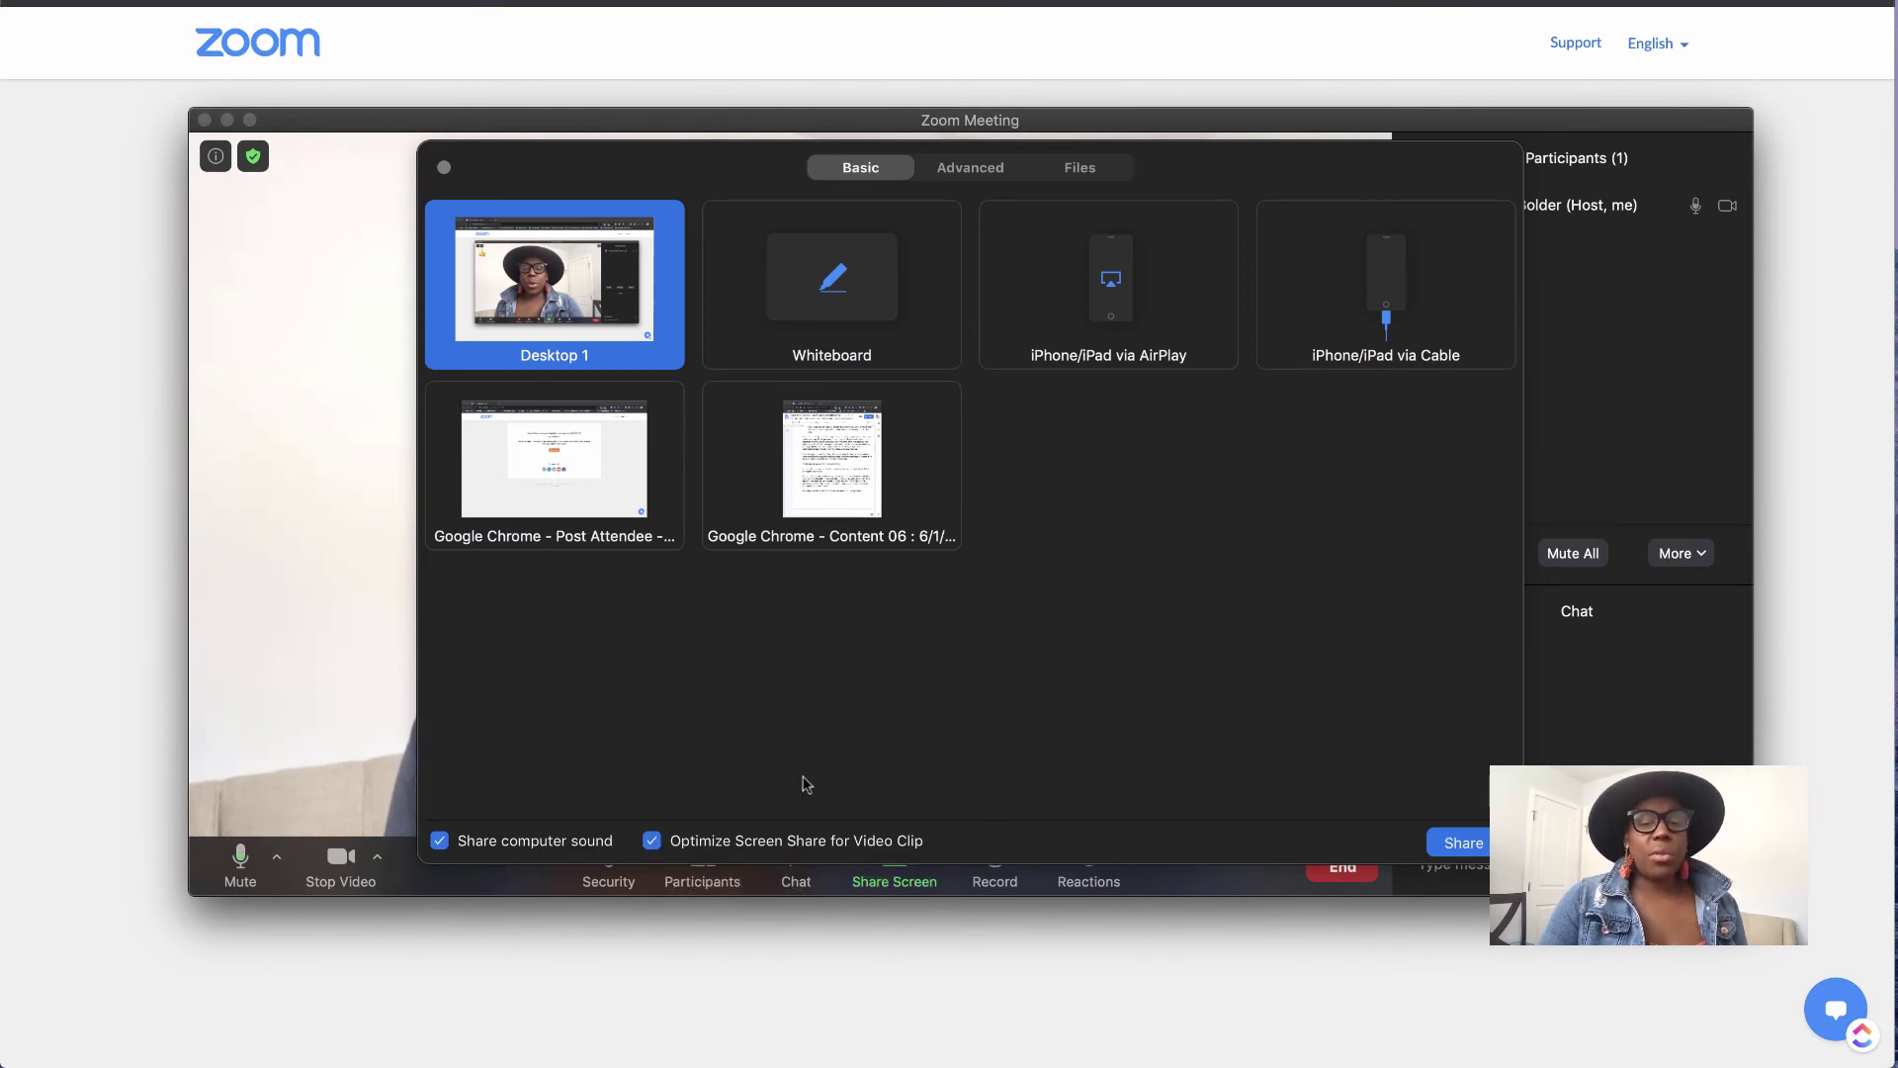
Review the advanced and cloud file sharing sources, and start sharing Desktop 1 from the basic sources.
left_click(971, 168)
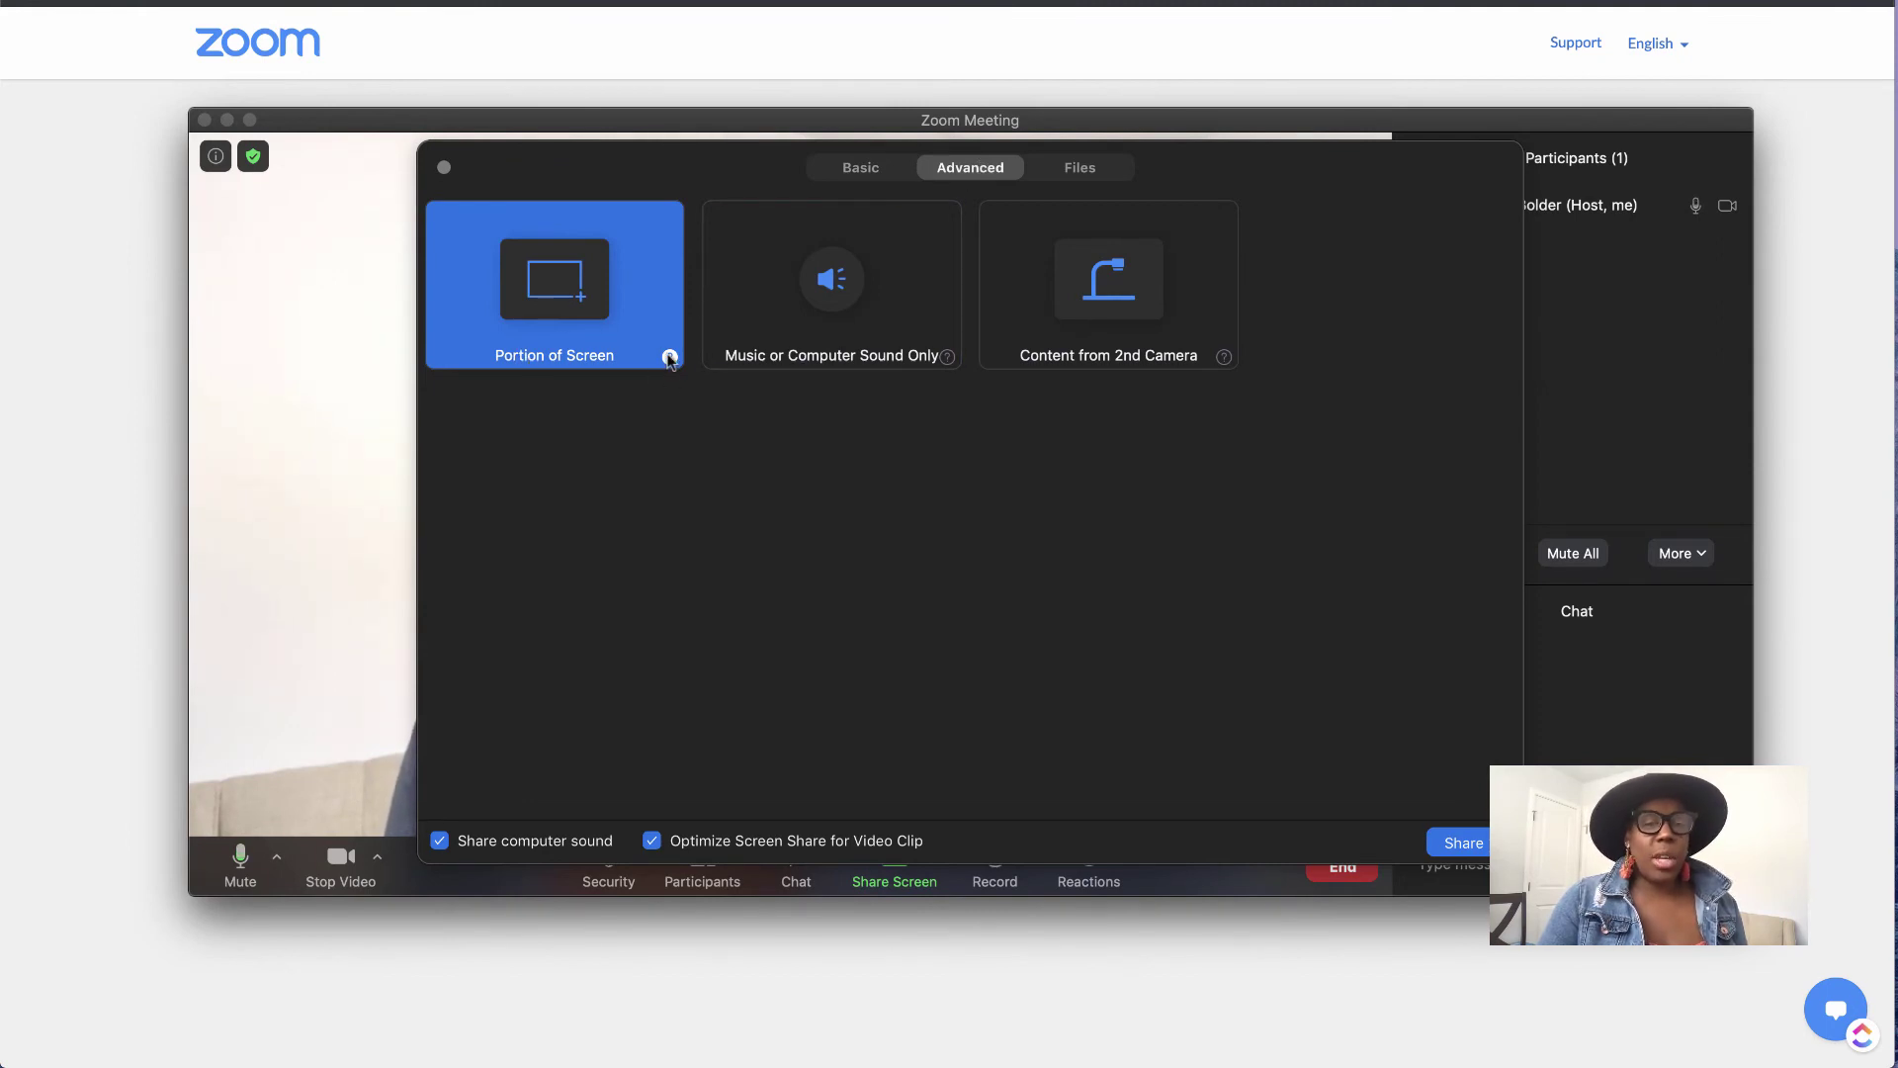
mouse_move(670, 359)
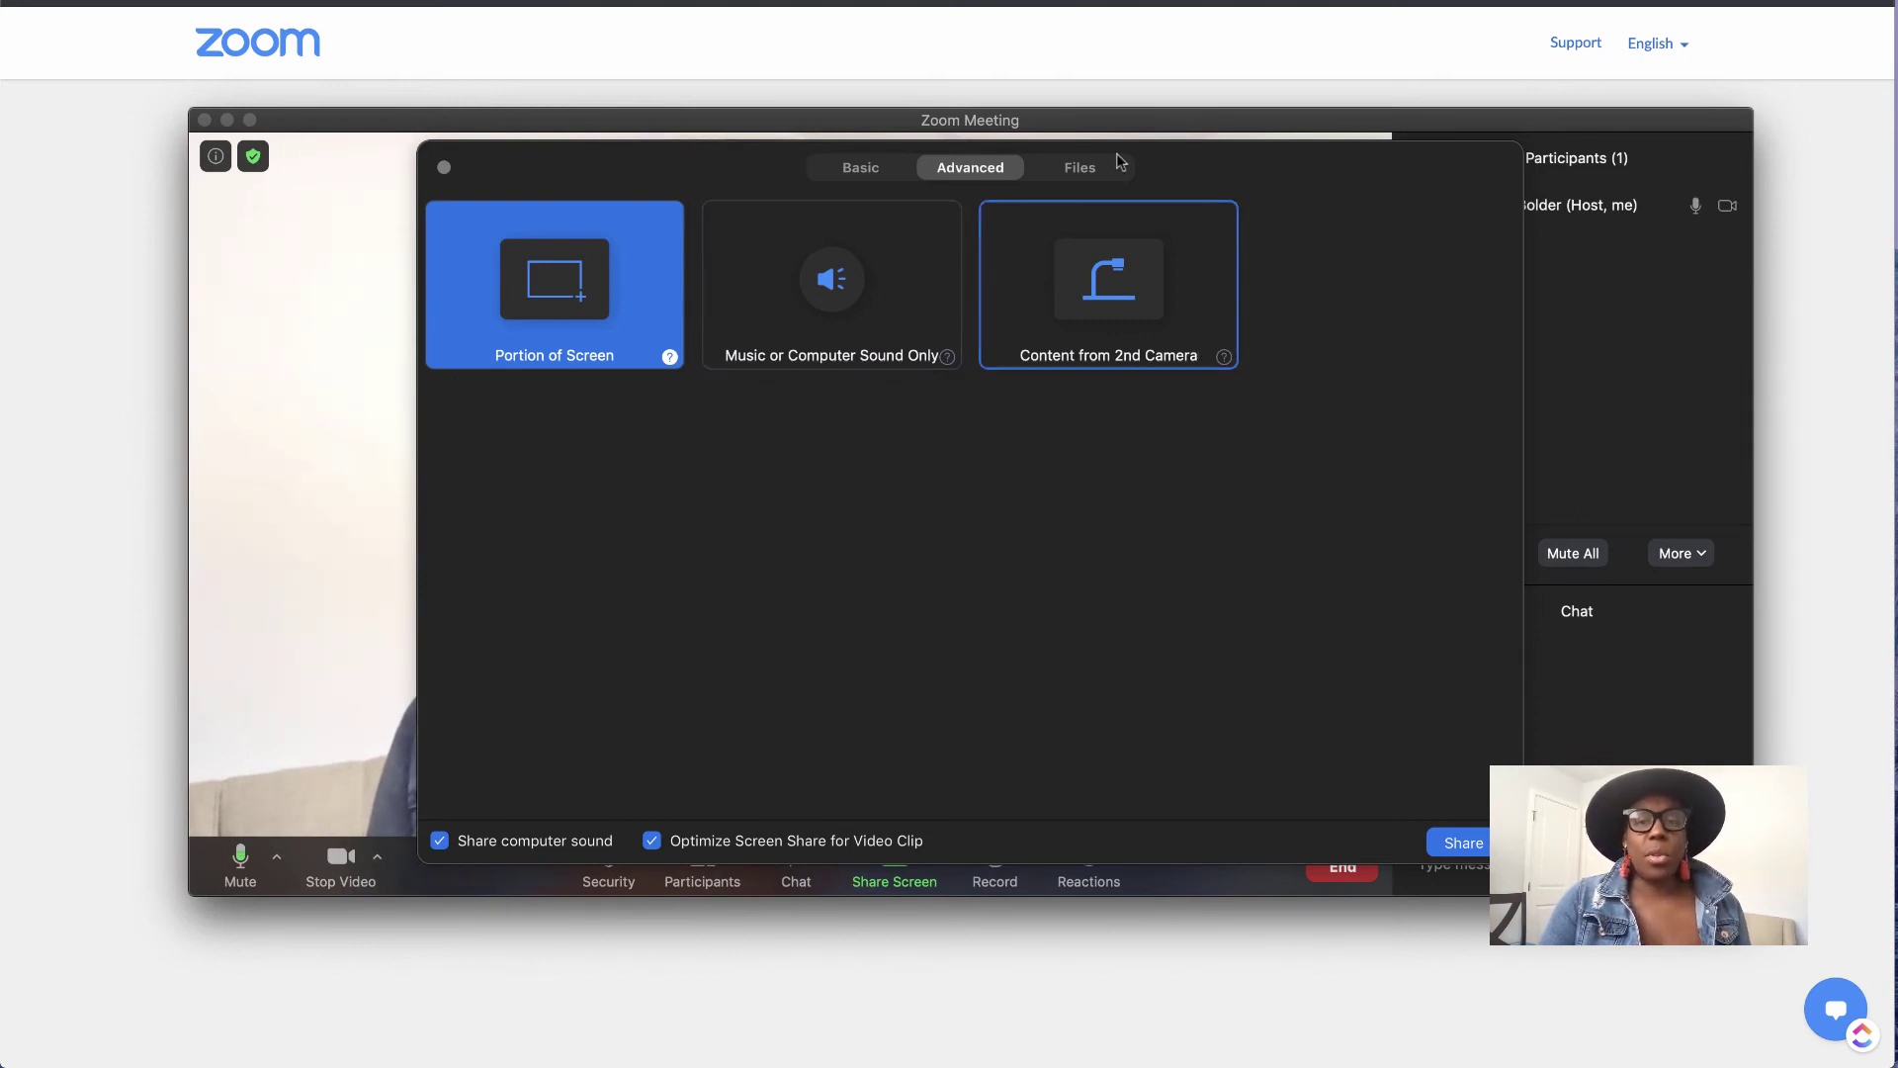
left_click(1079, 168)
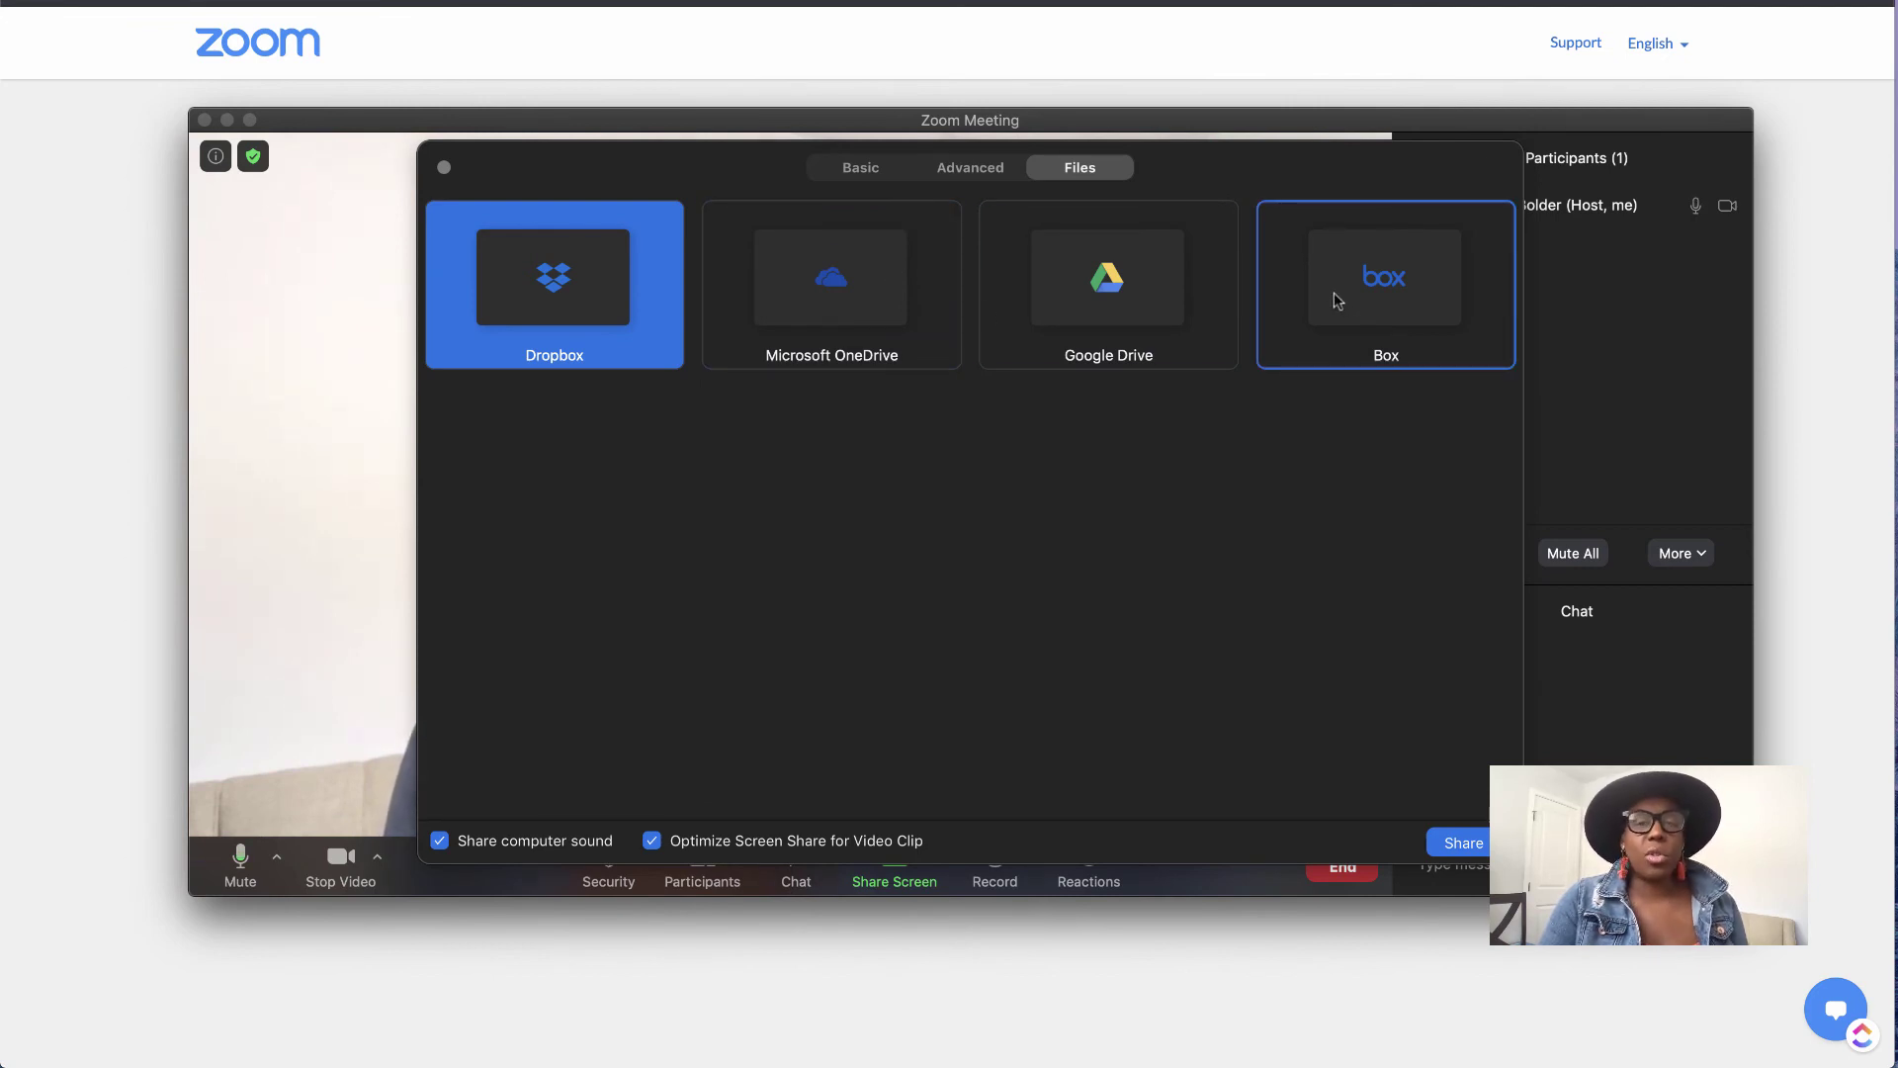
left_click(854, 167)
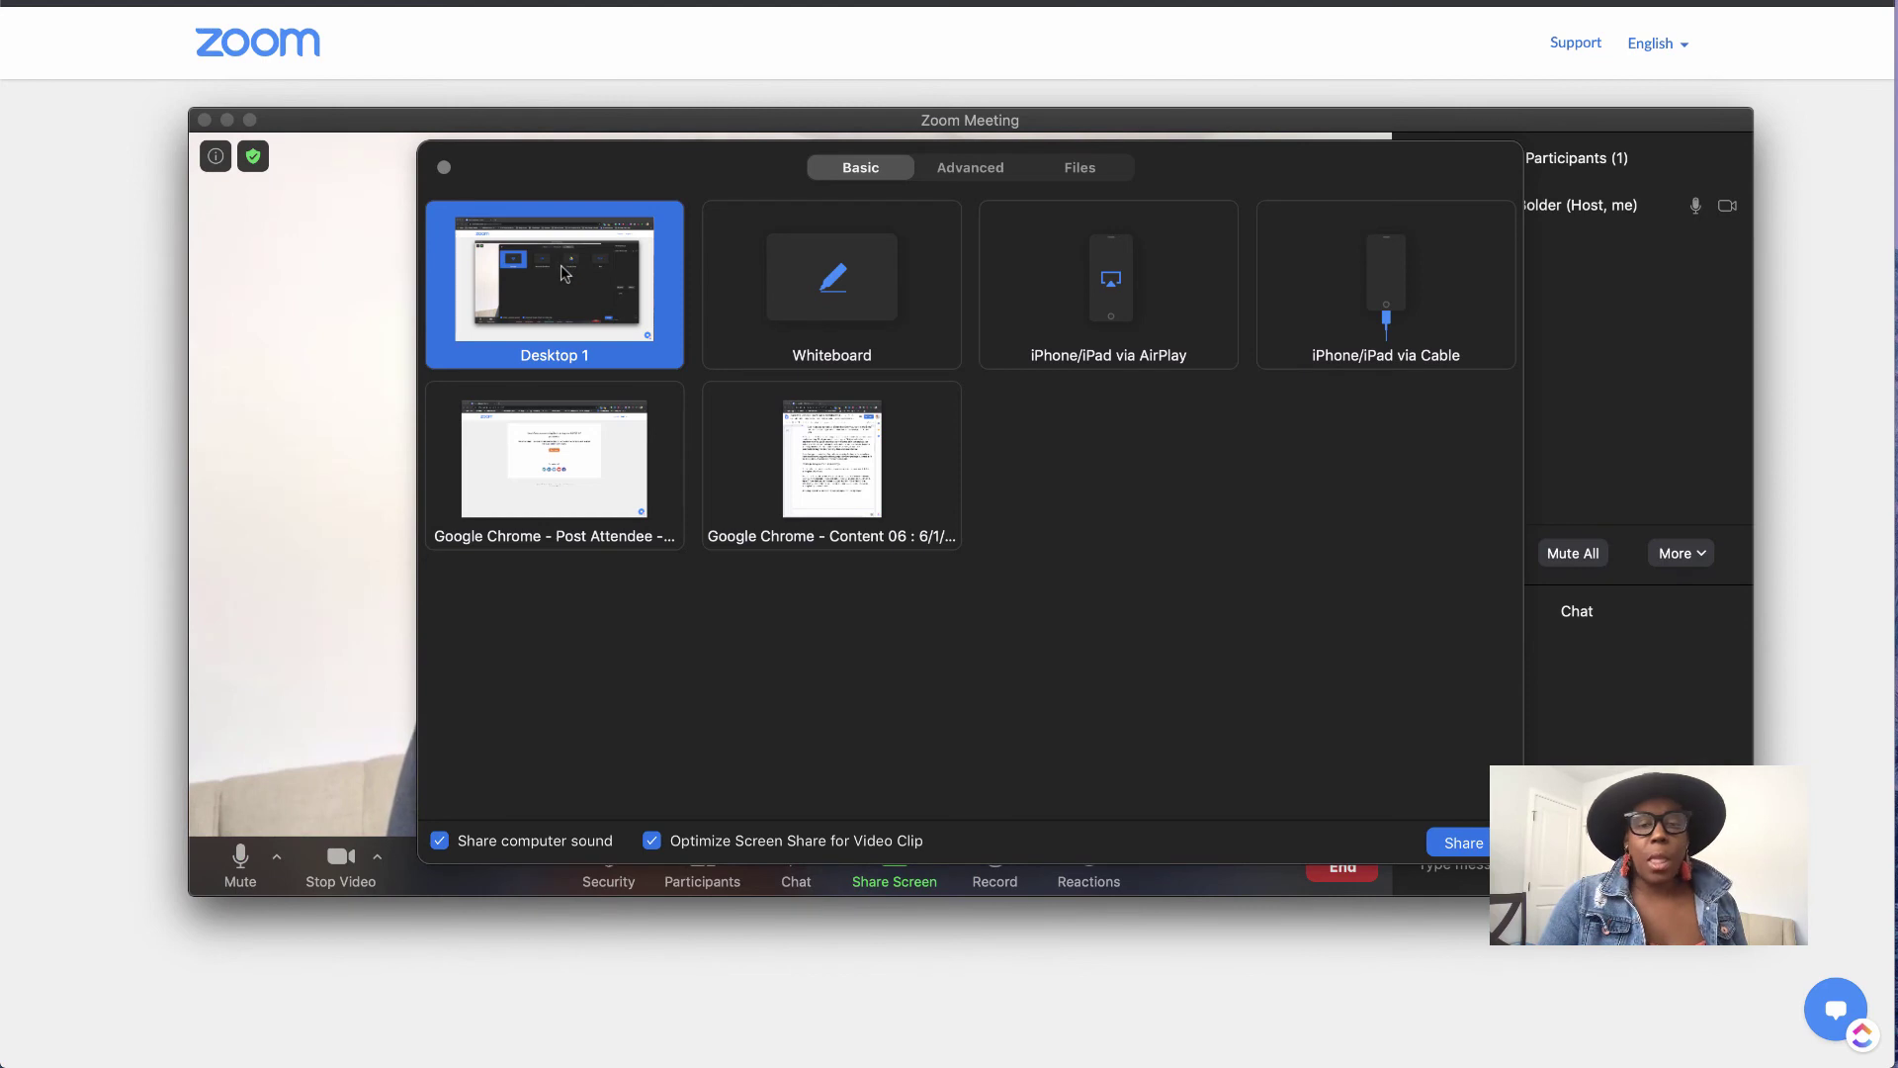
left_click(1451, 845)
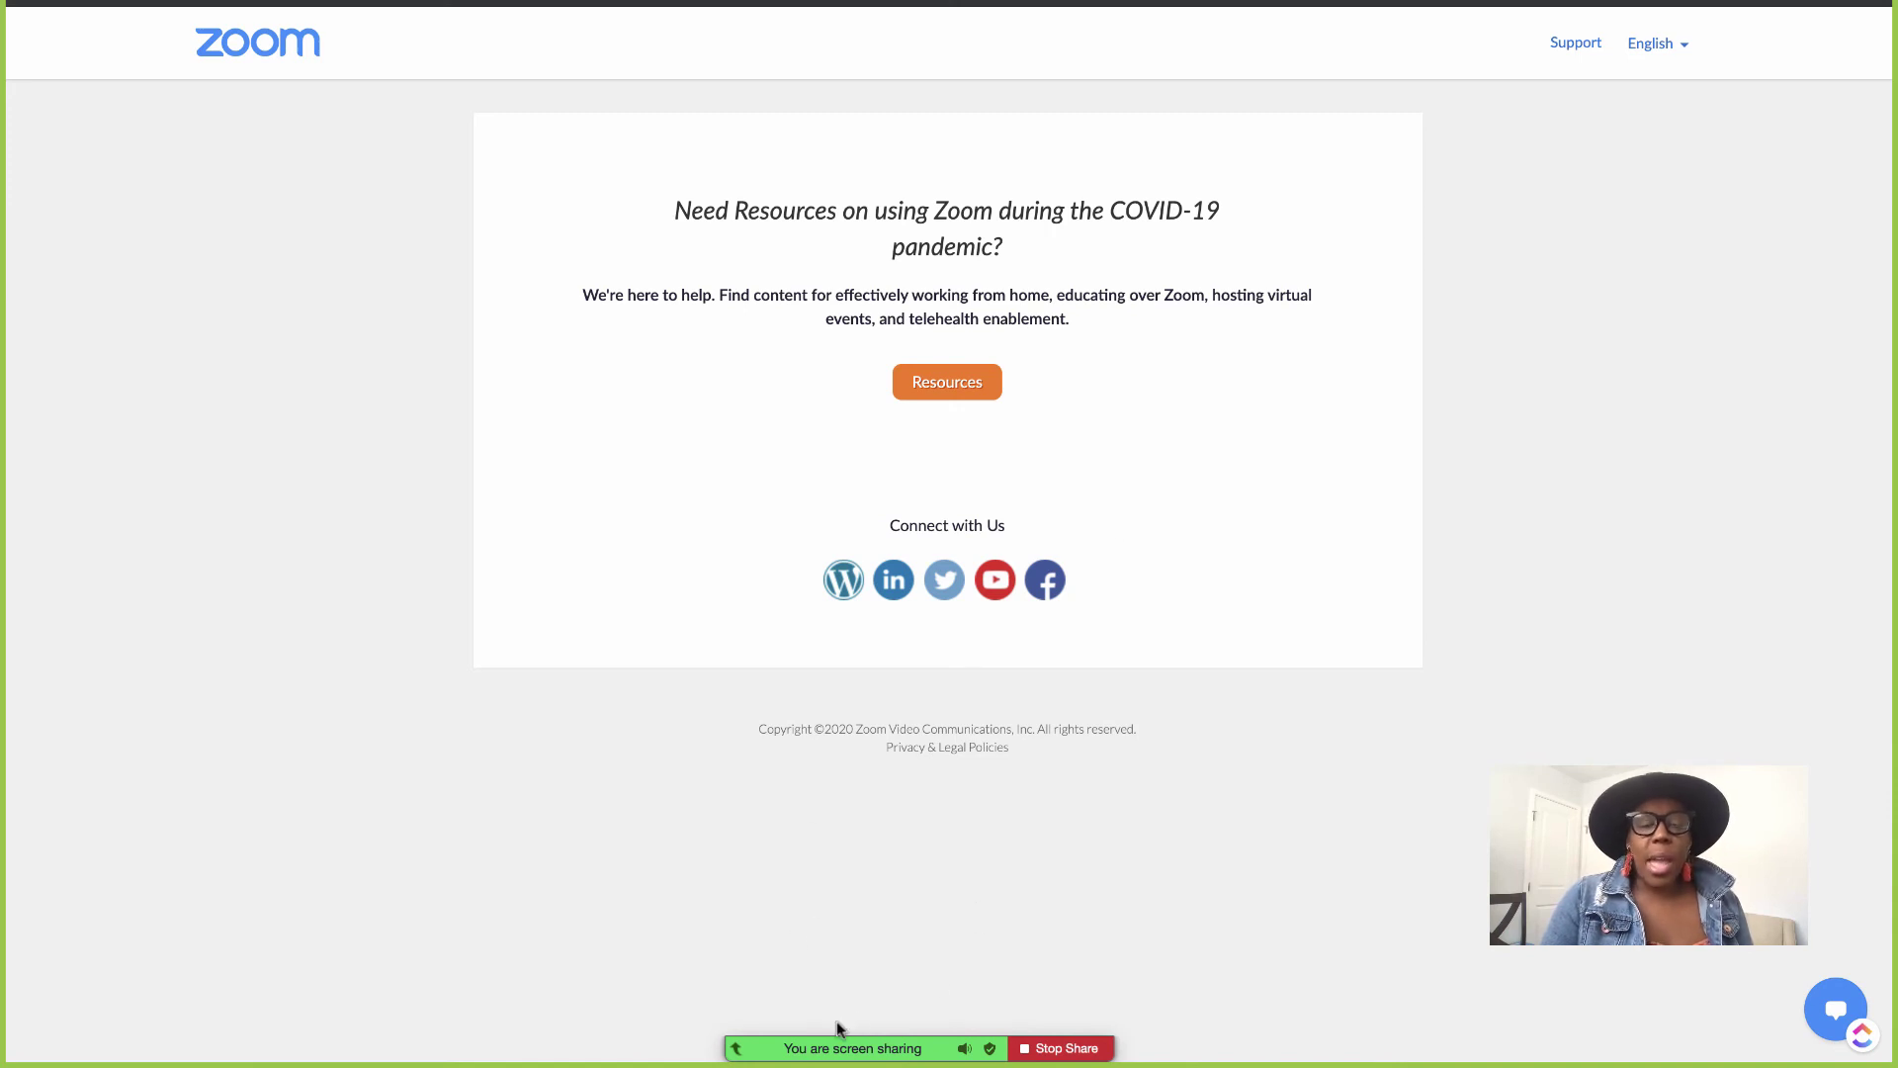
Open the group chat during the screen share and move its window clear of the shared page's content.
mouse_move(791, 1059)
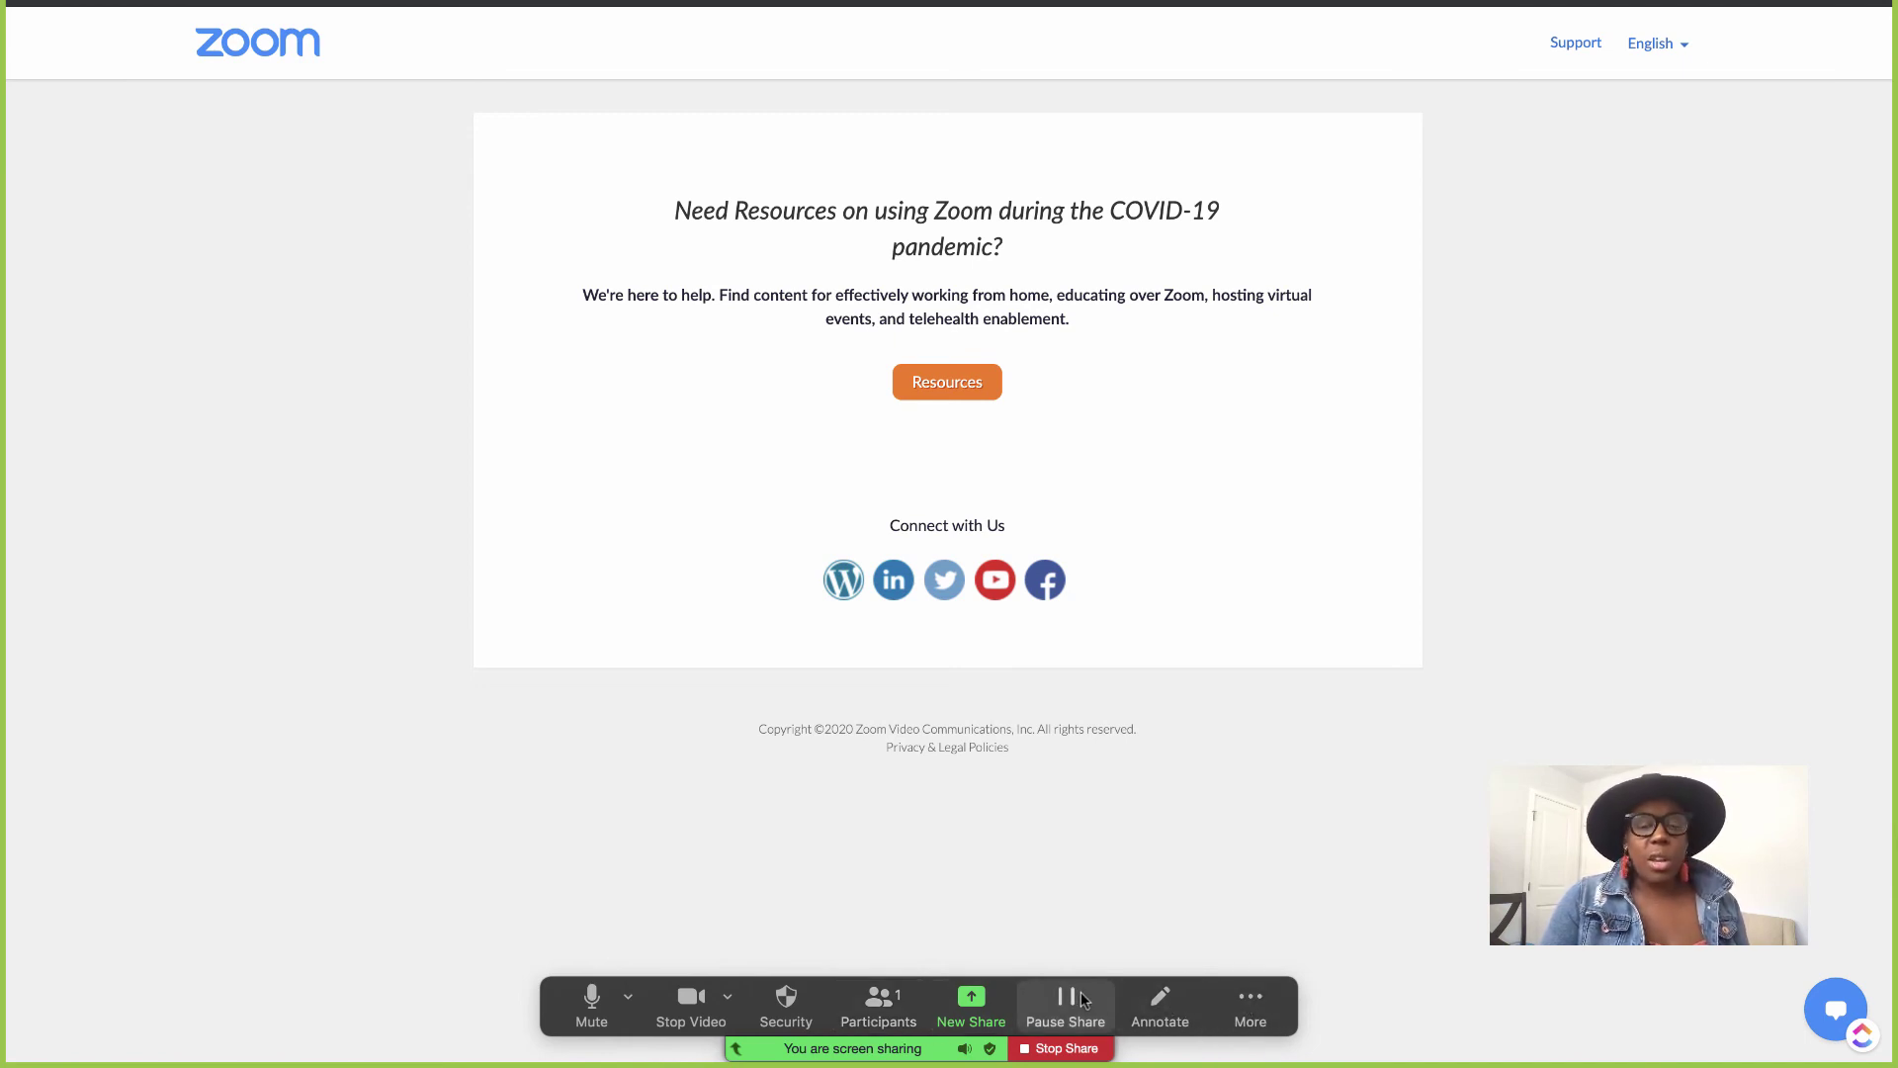
left_click(1256, 997)
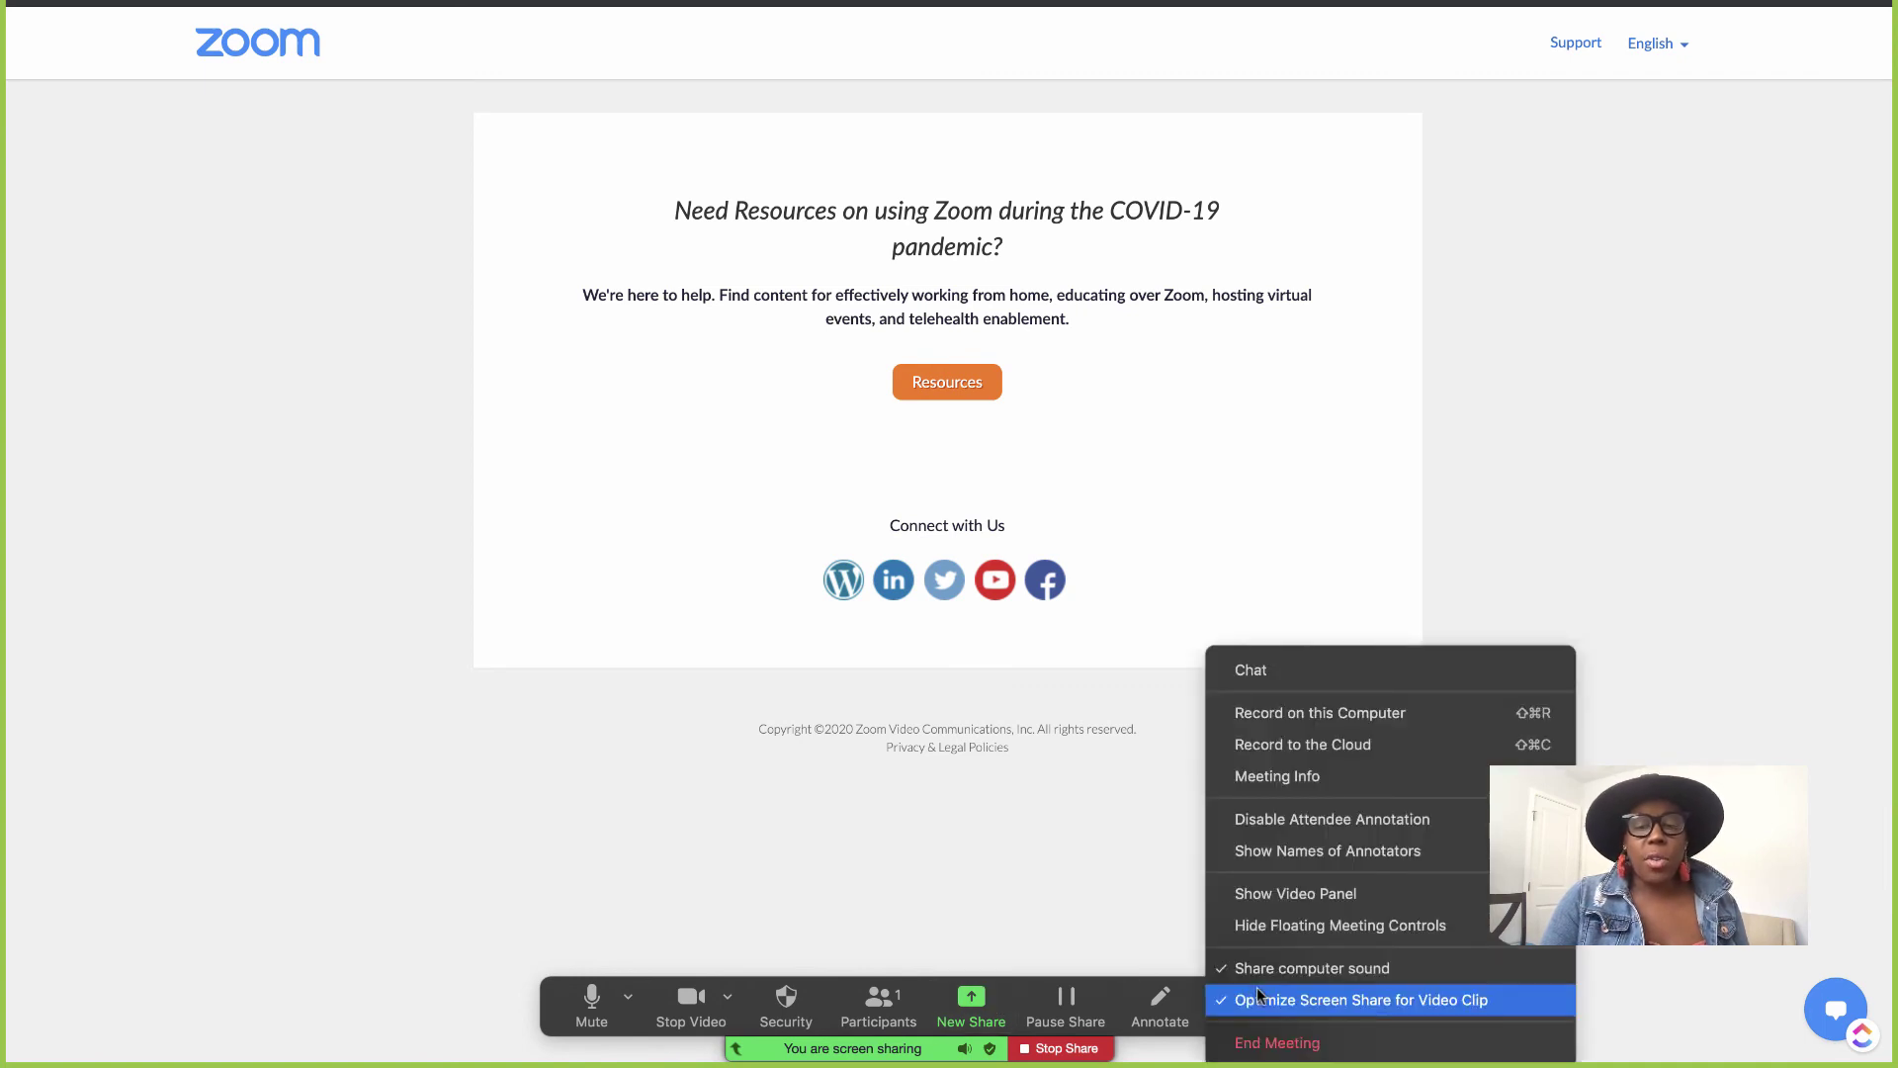
left_click(1364, 676)
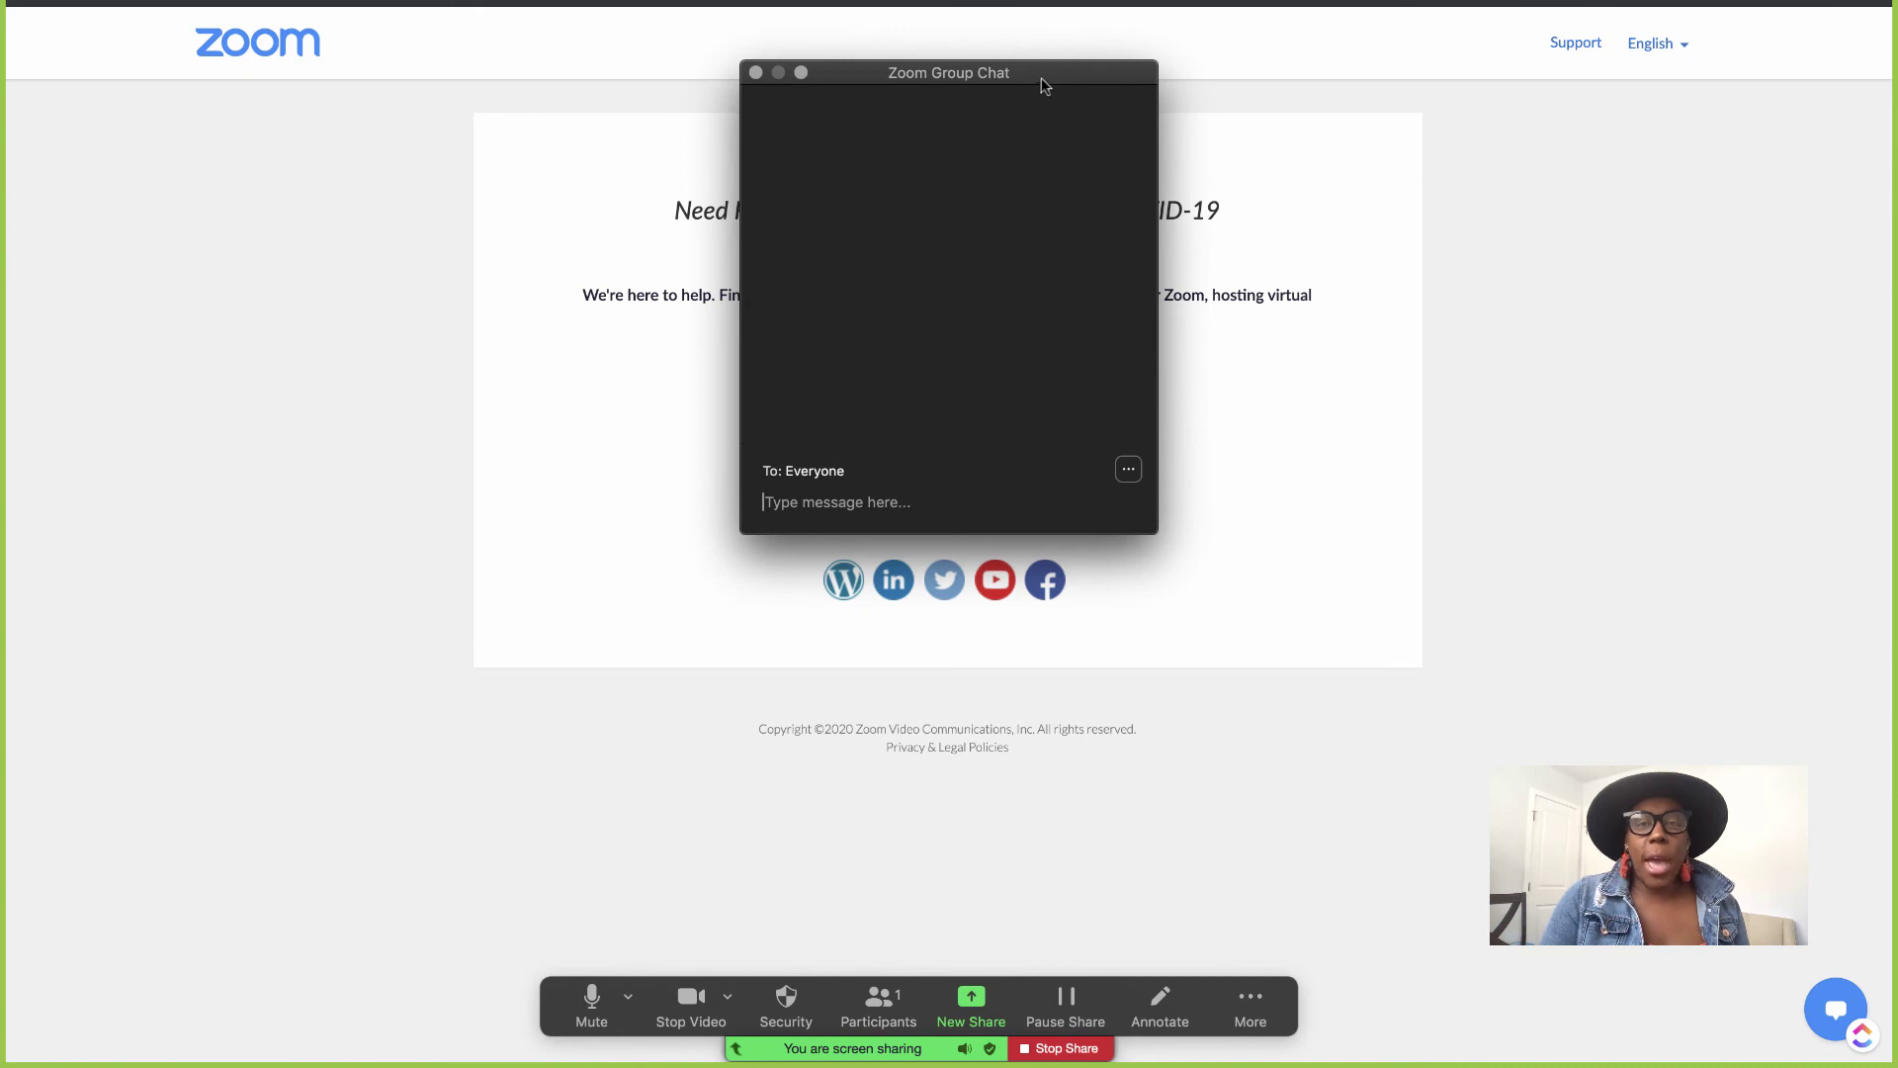
left_click_drag(1031, 72, 1760, 154)
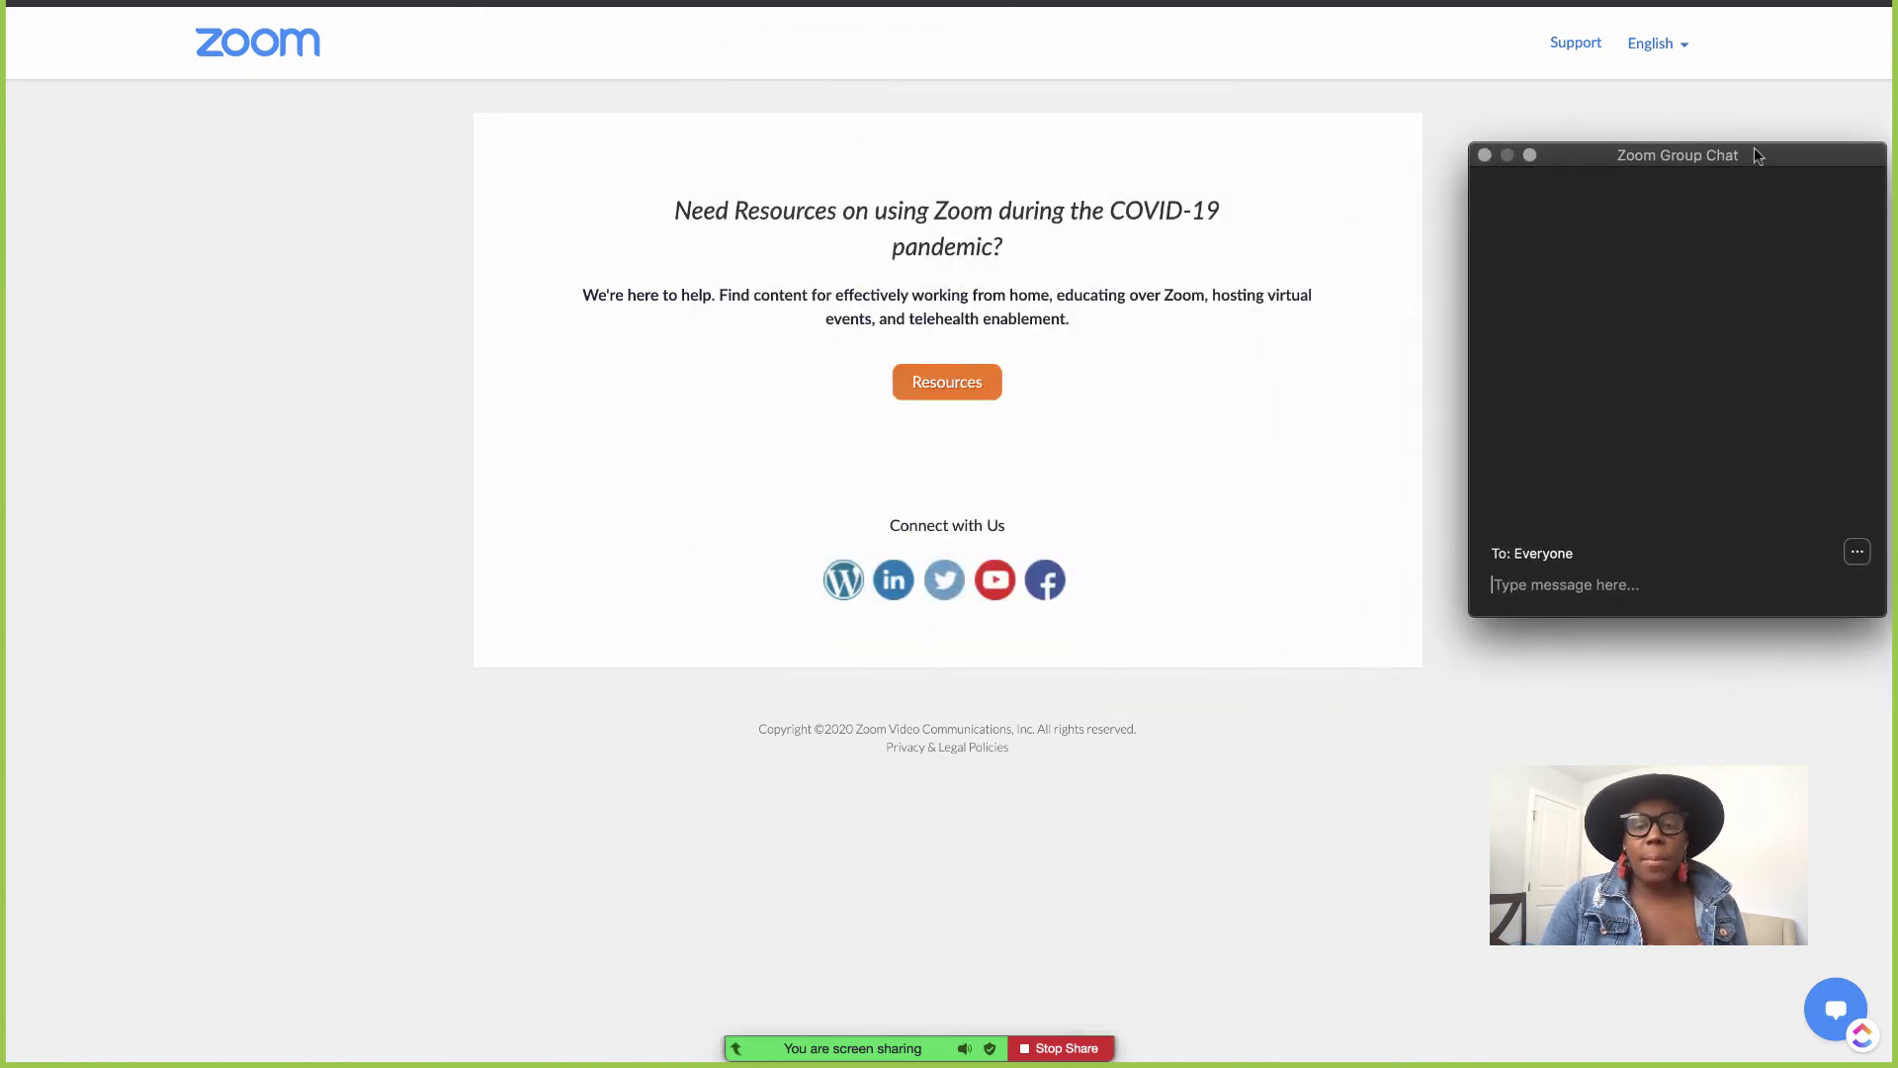
Stop the screen share and examine the options for ending the meeting without ending or leaving it.
mouse_move(1185, 1060)
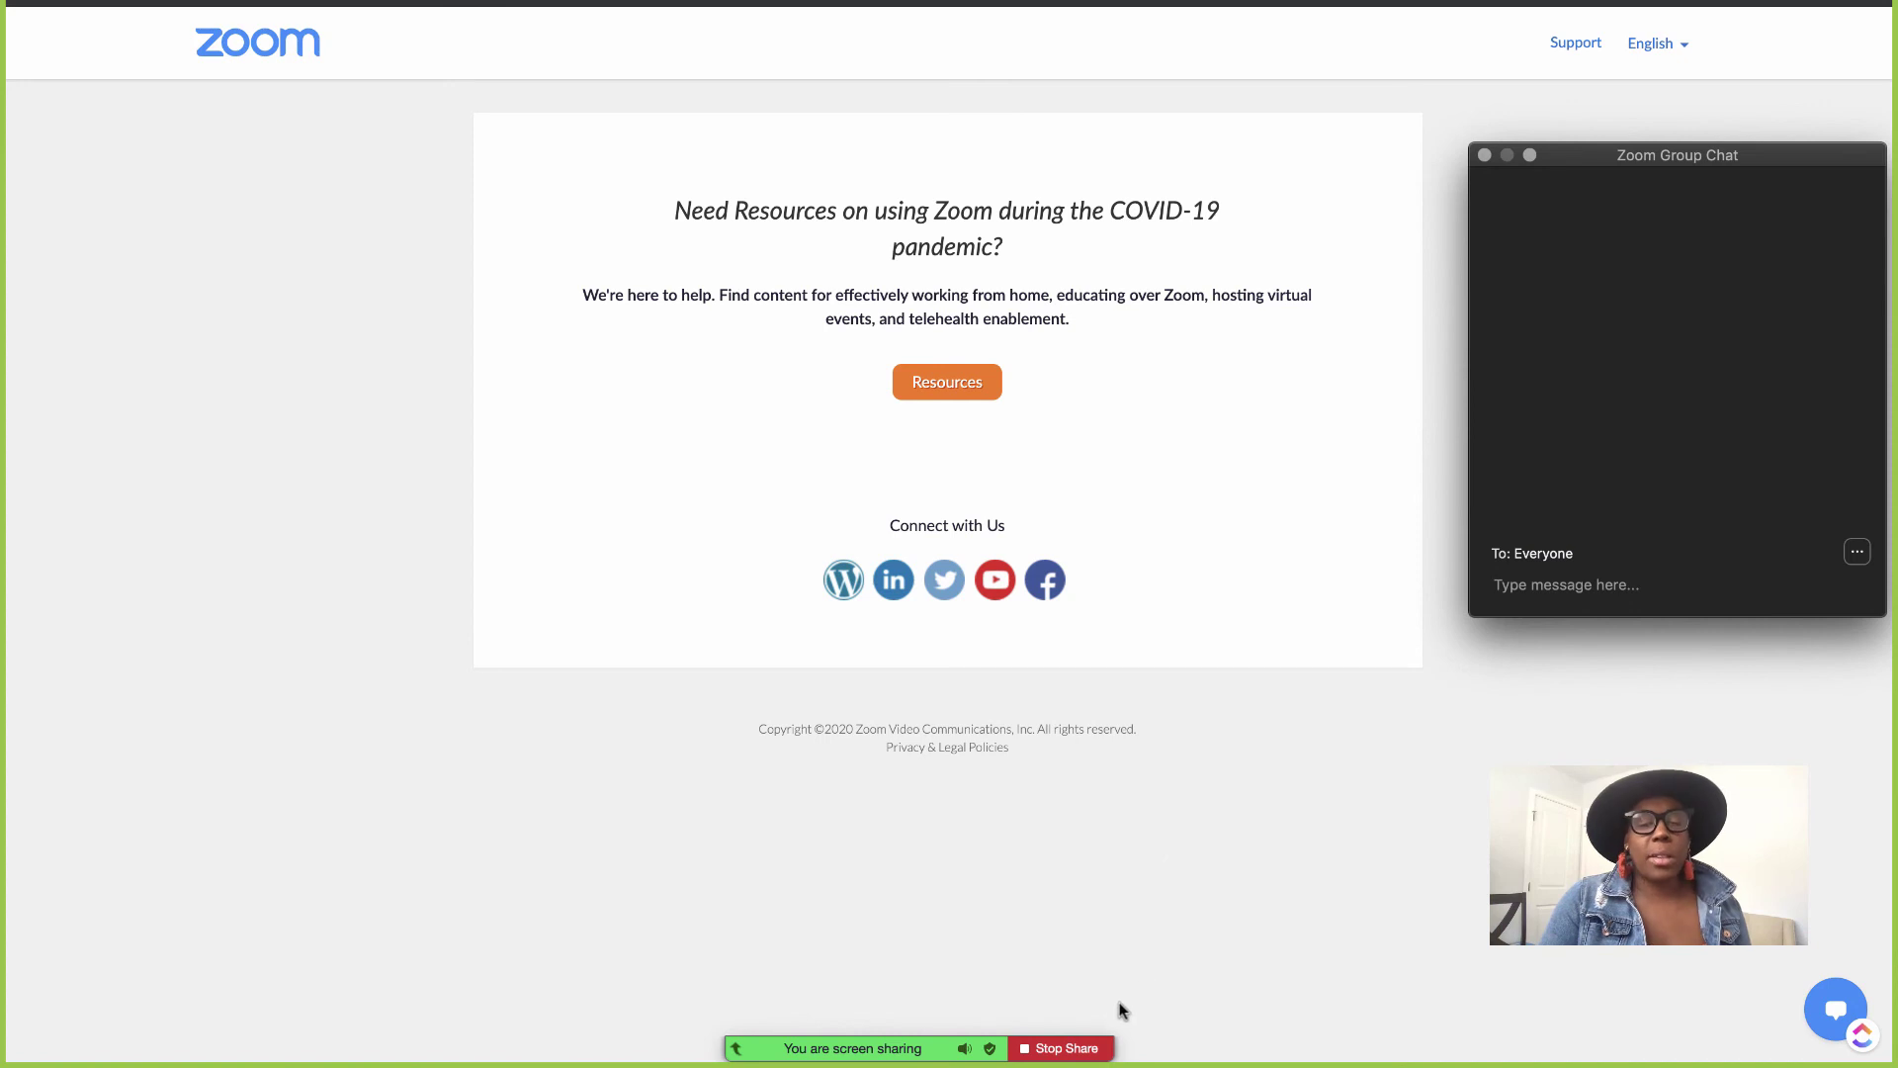
left_click(1101, 1054)
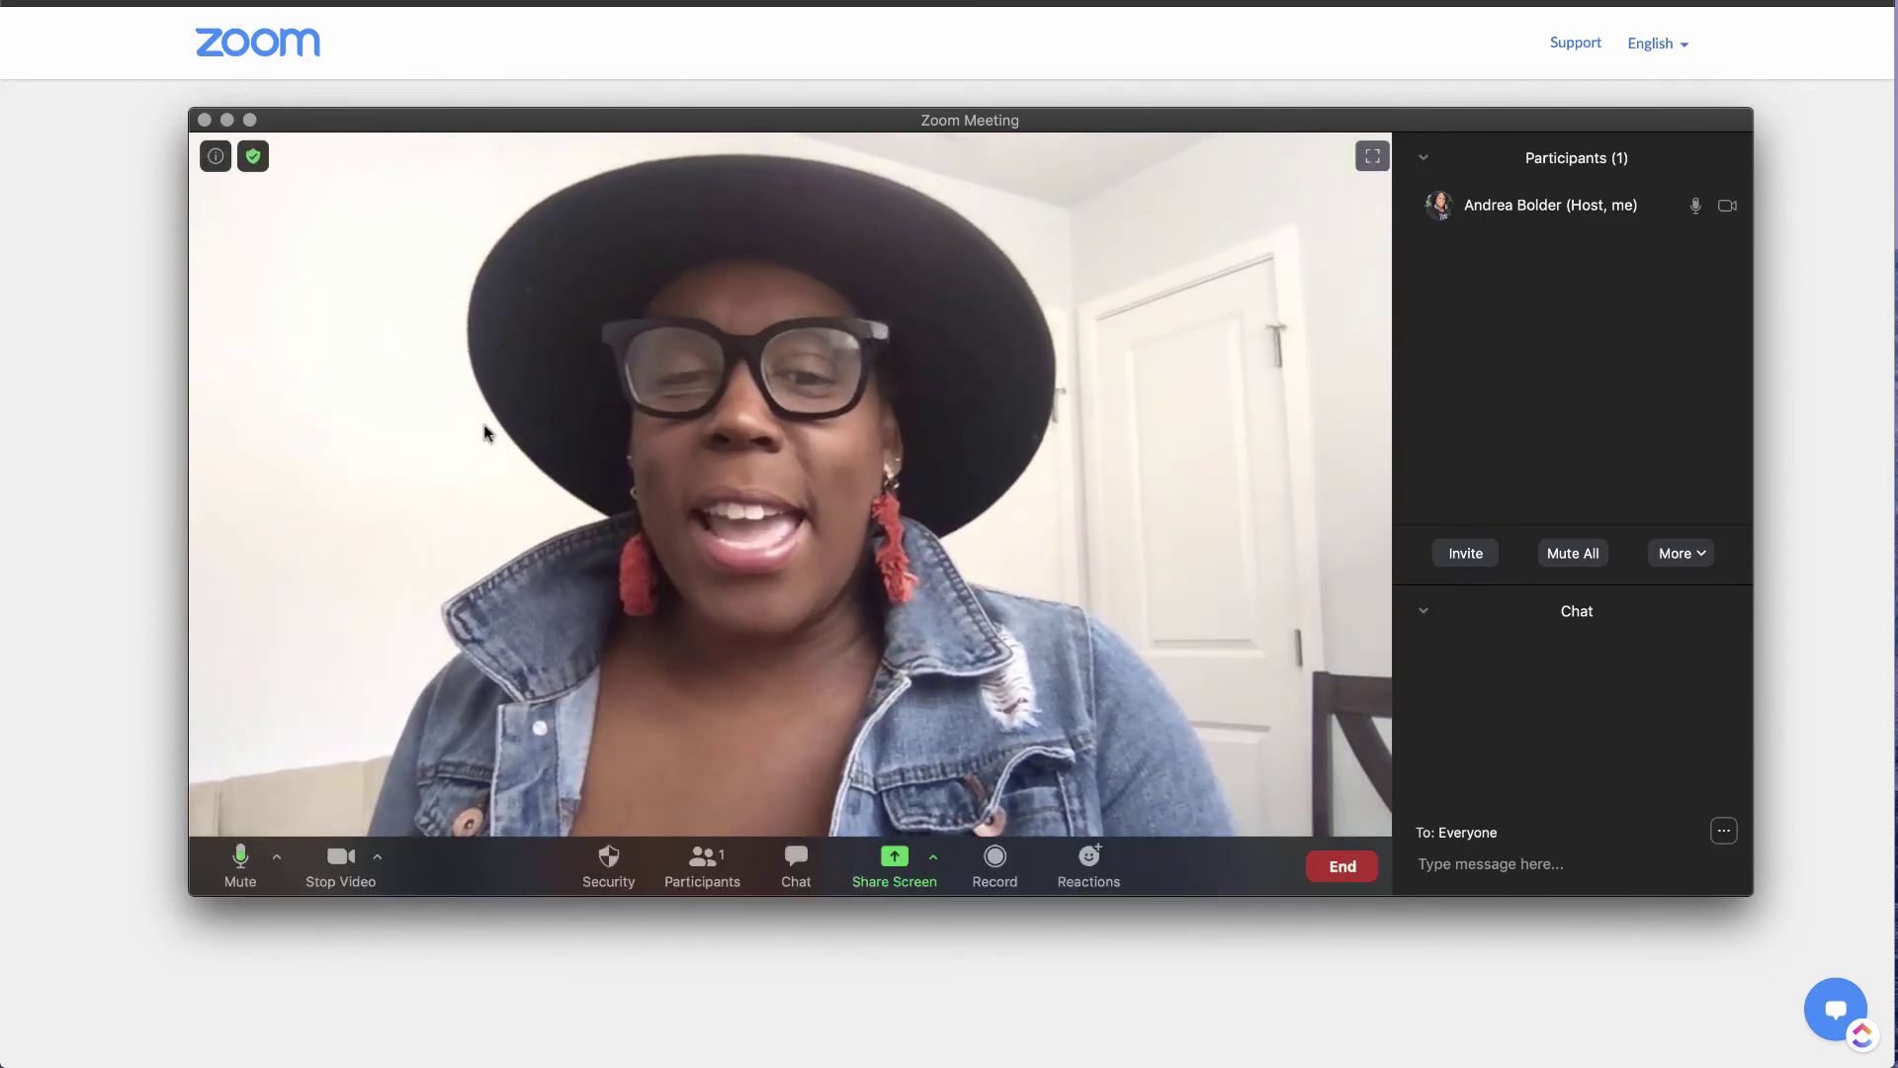
left_click(1344, 870)
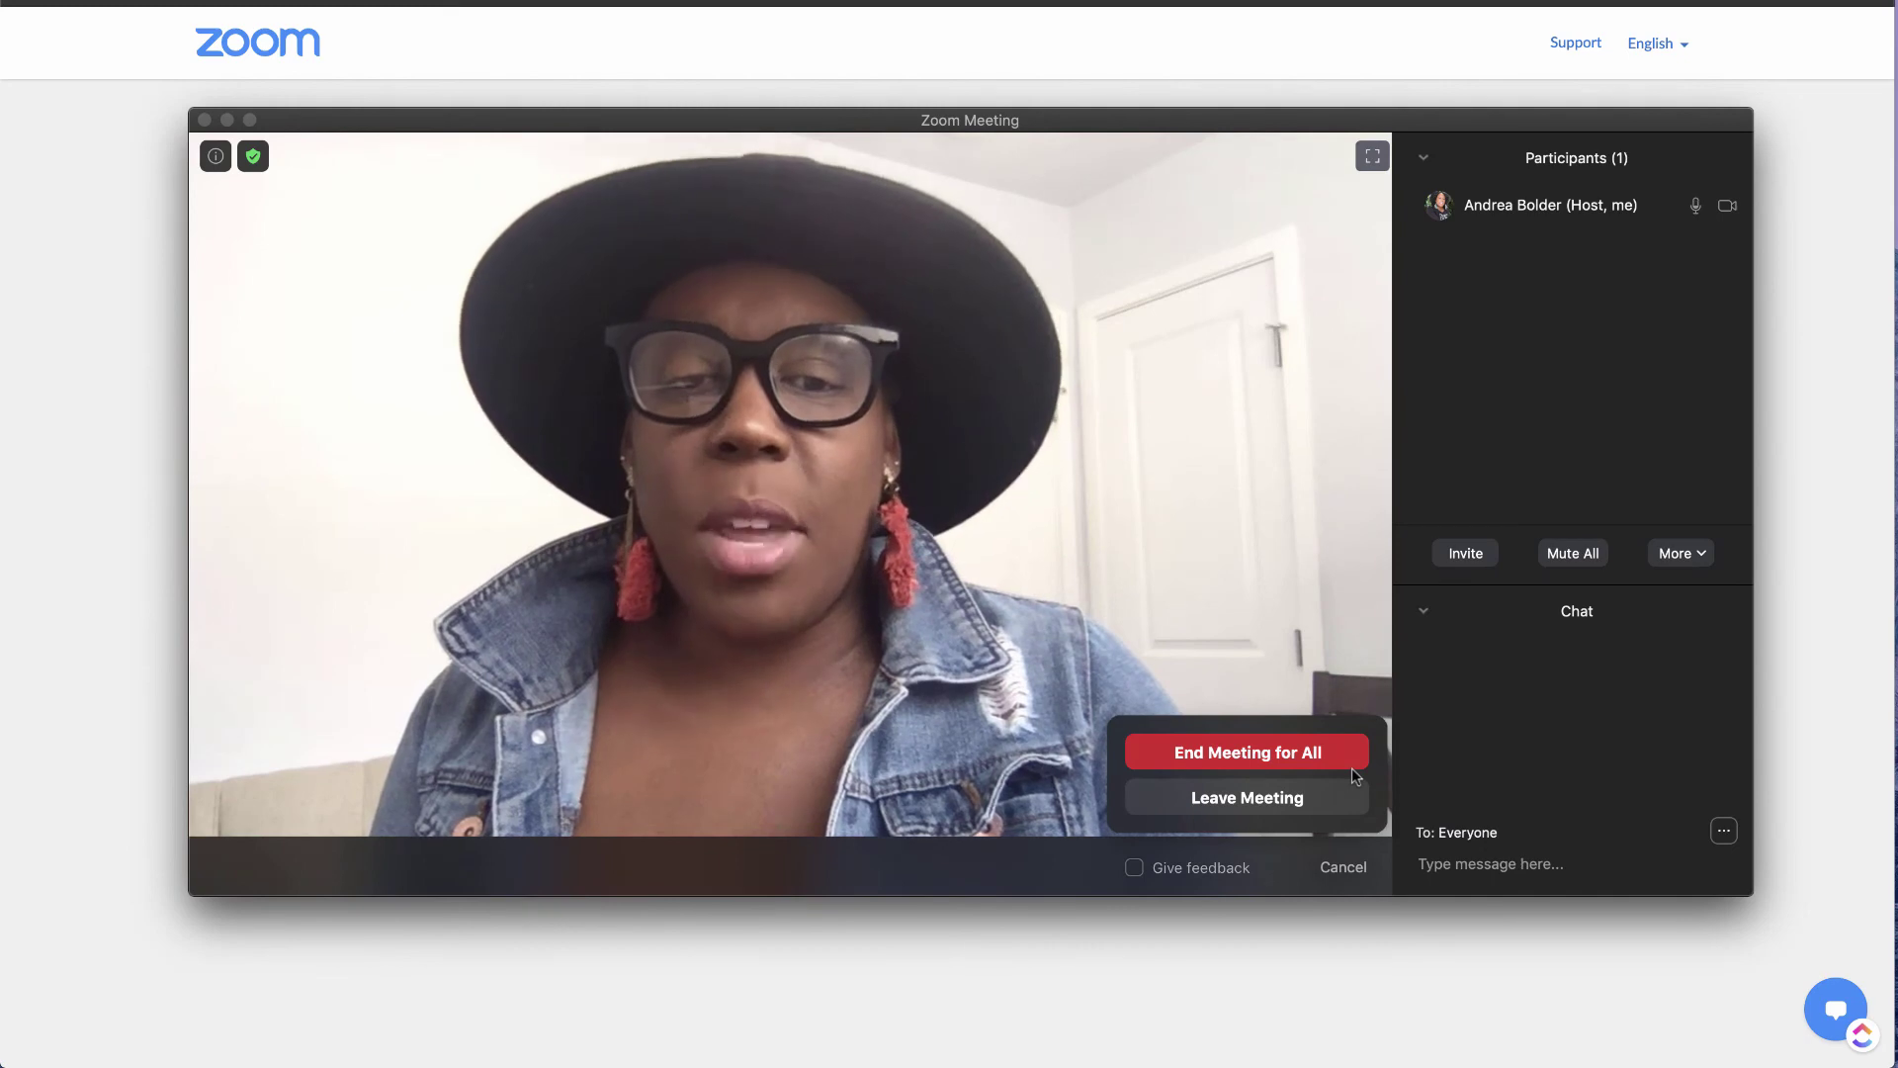
left_click(1335, 865)
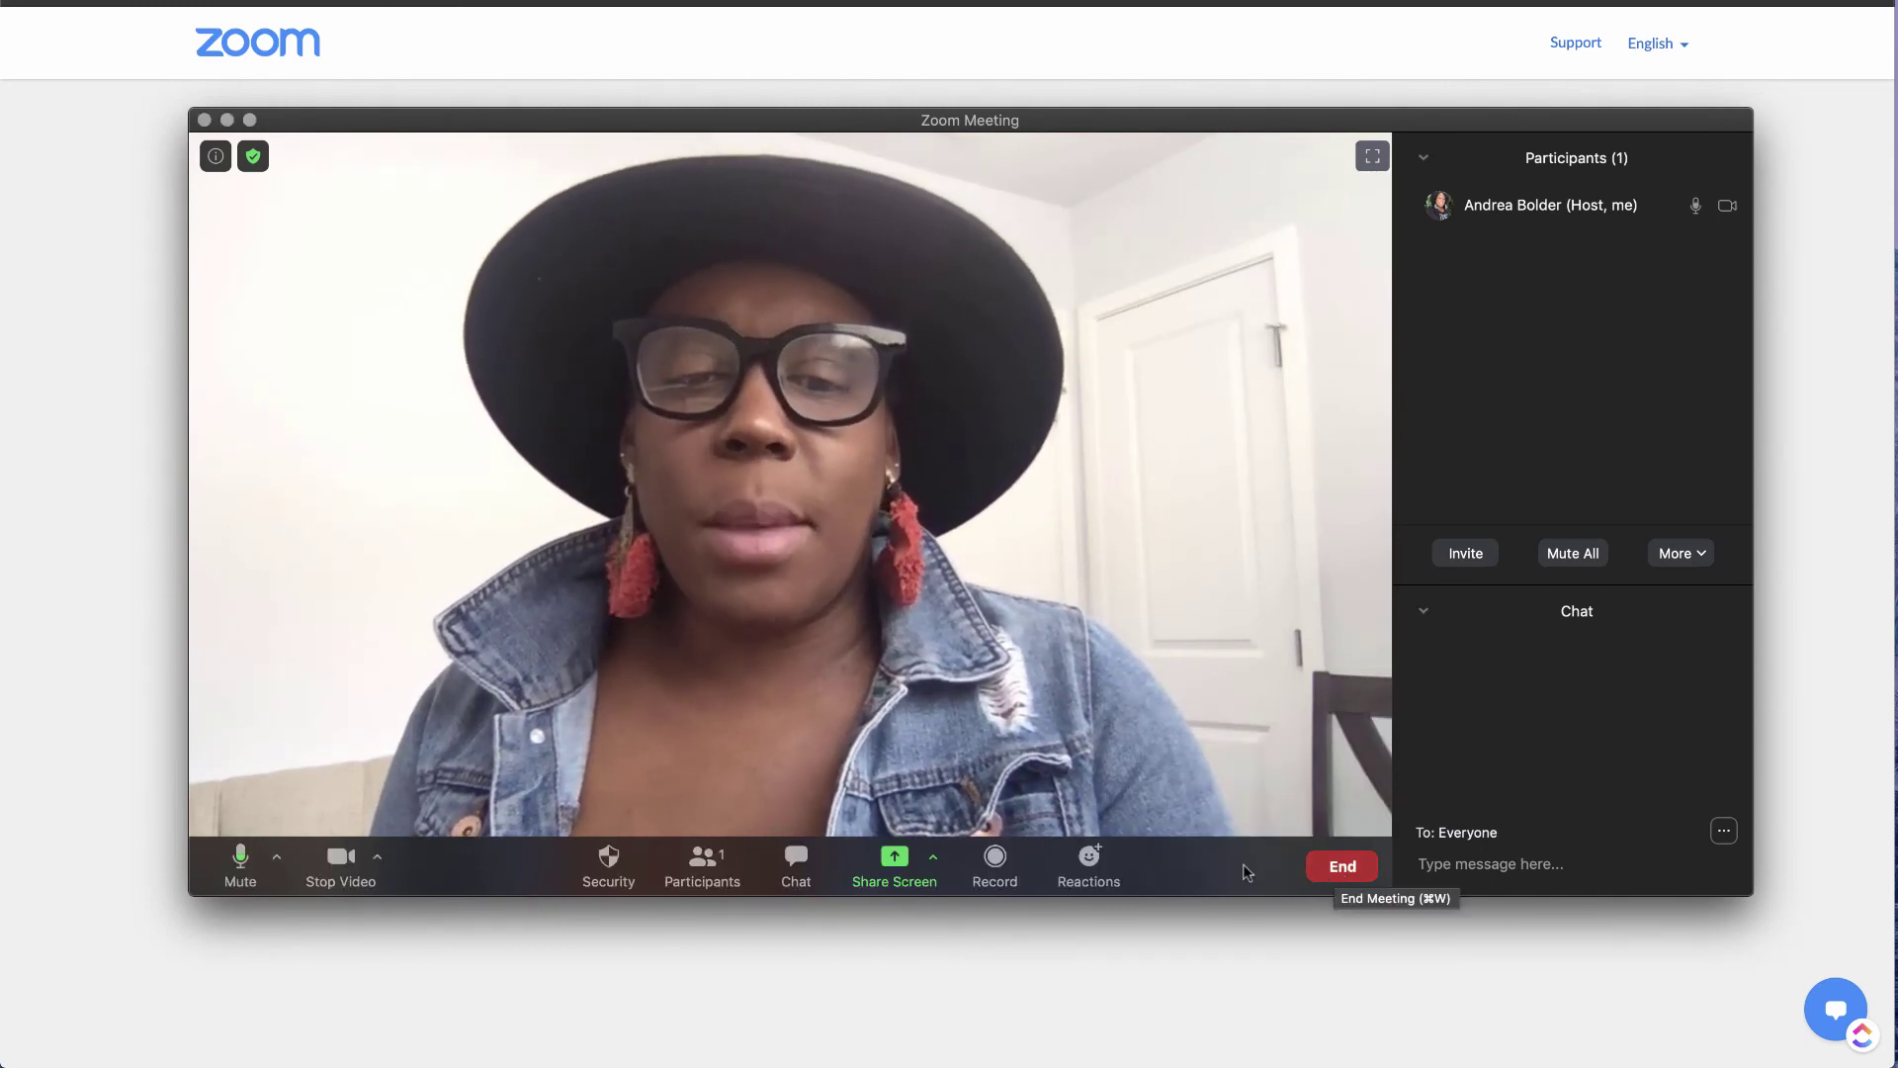
Start recording the meeting on this computer and continue the recording without checking the microphone.
left_click(995, 862)
left_click(1082, 773)
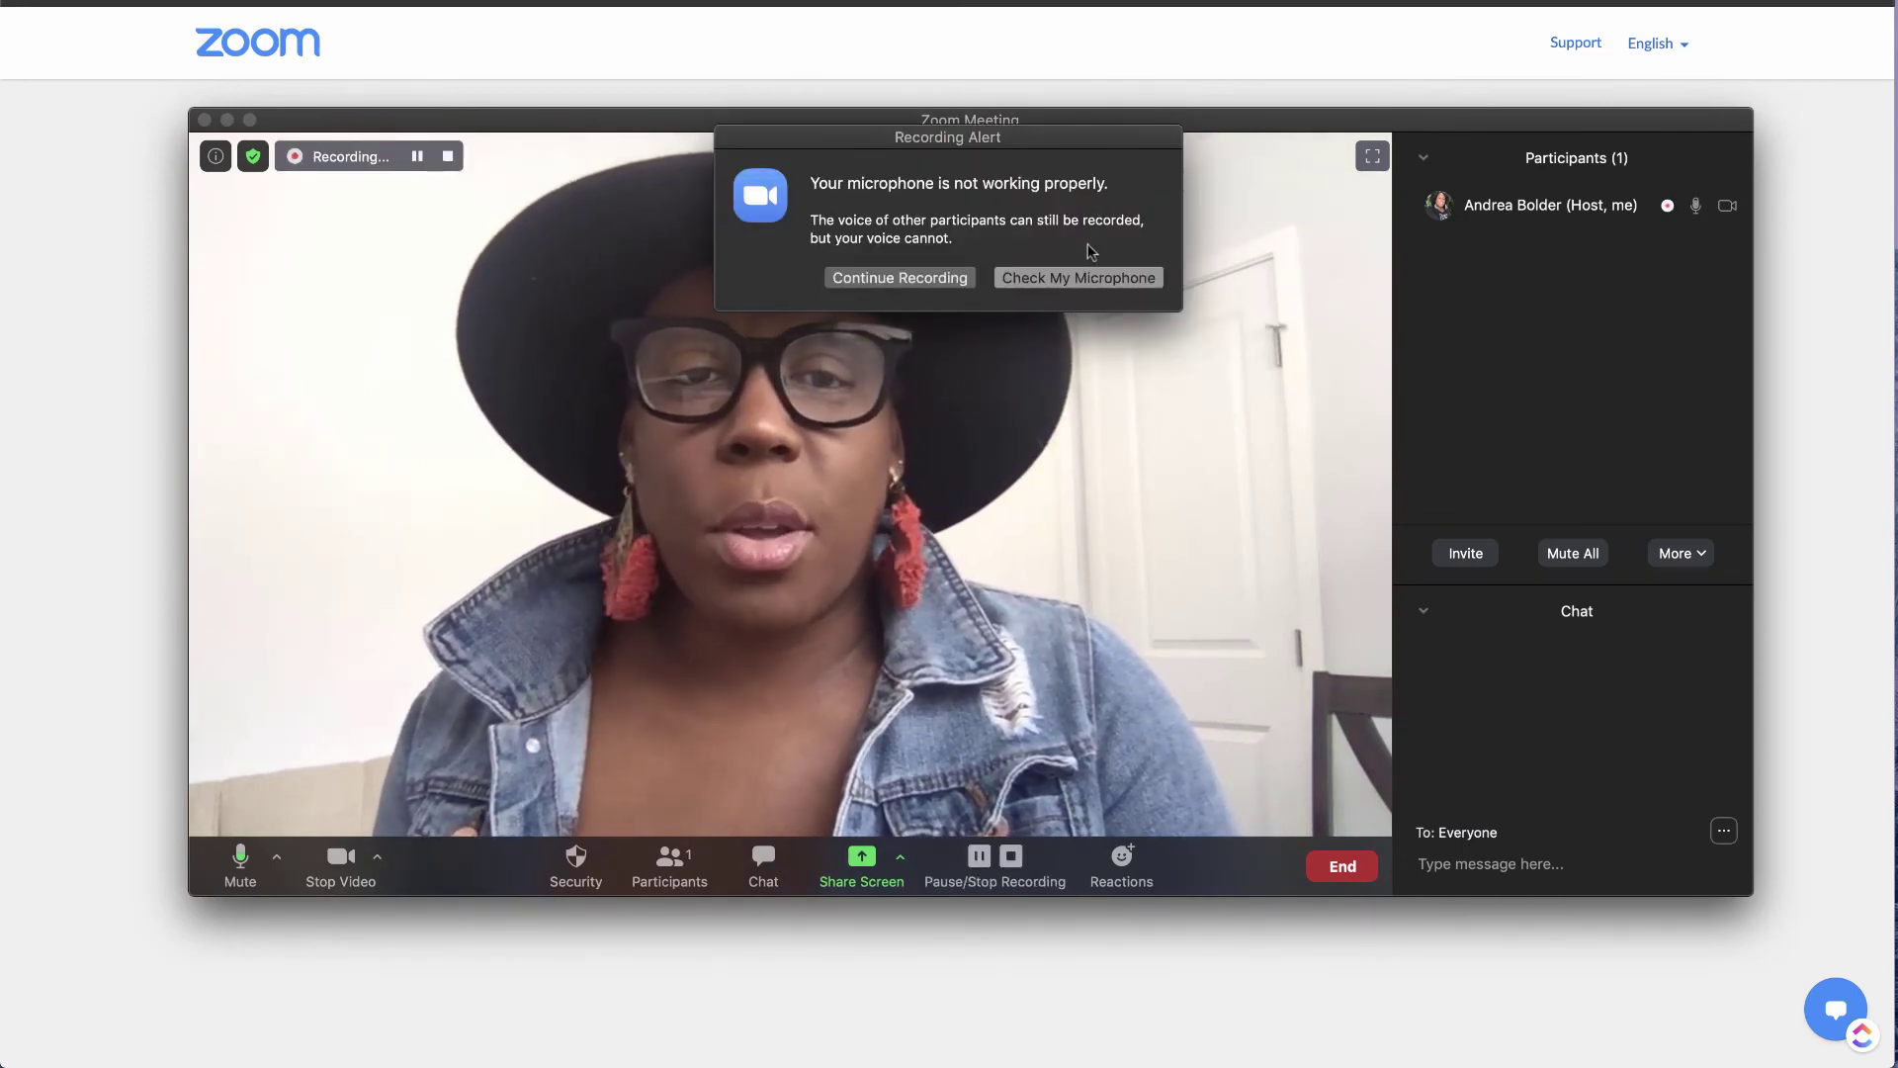
left_click(935, 279)
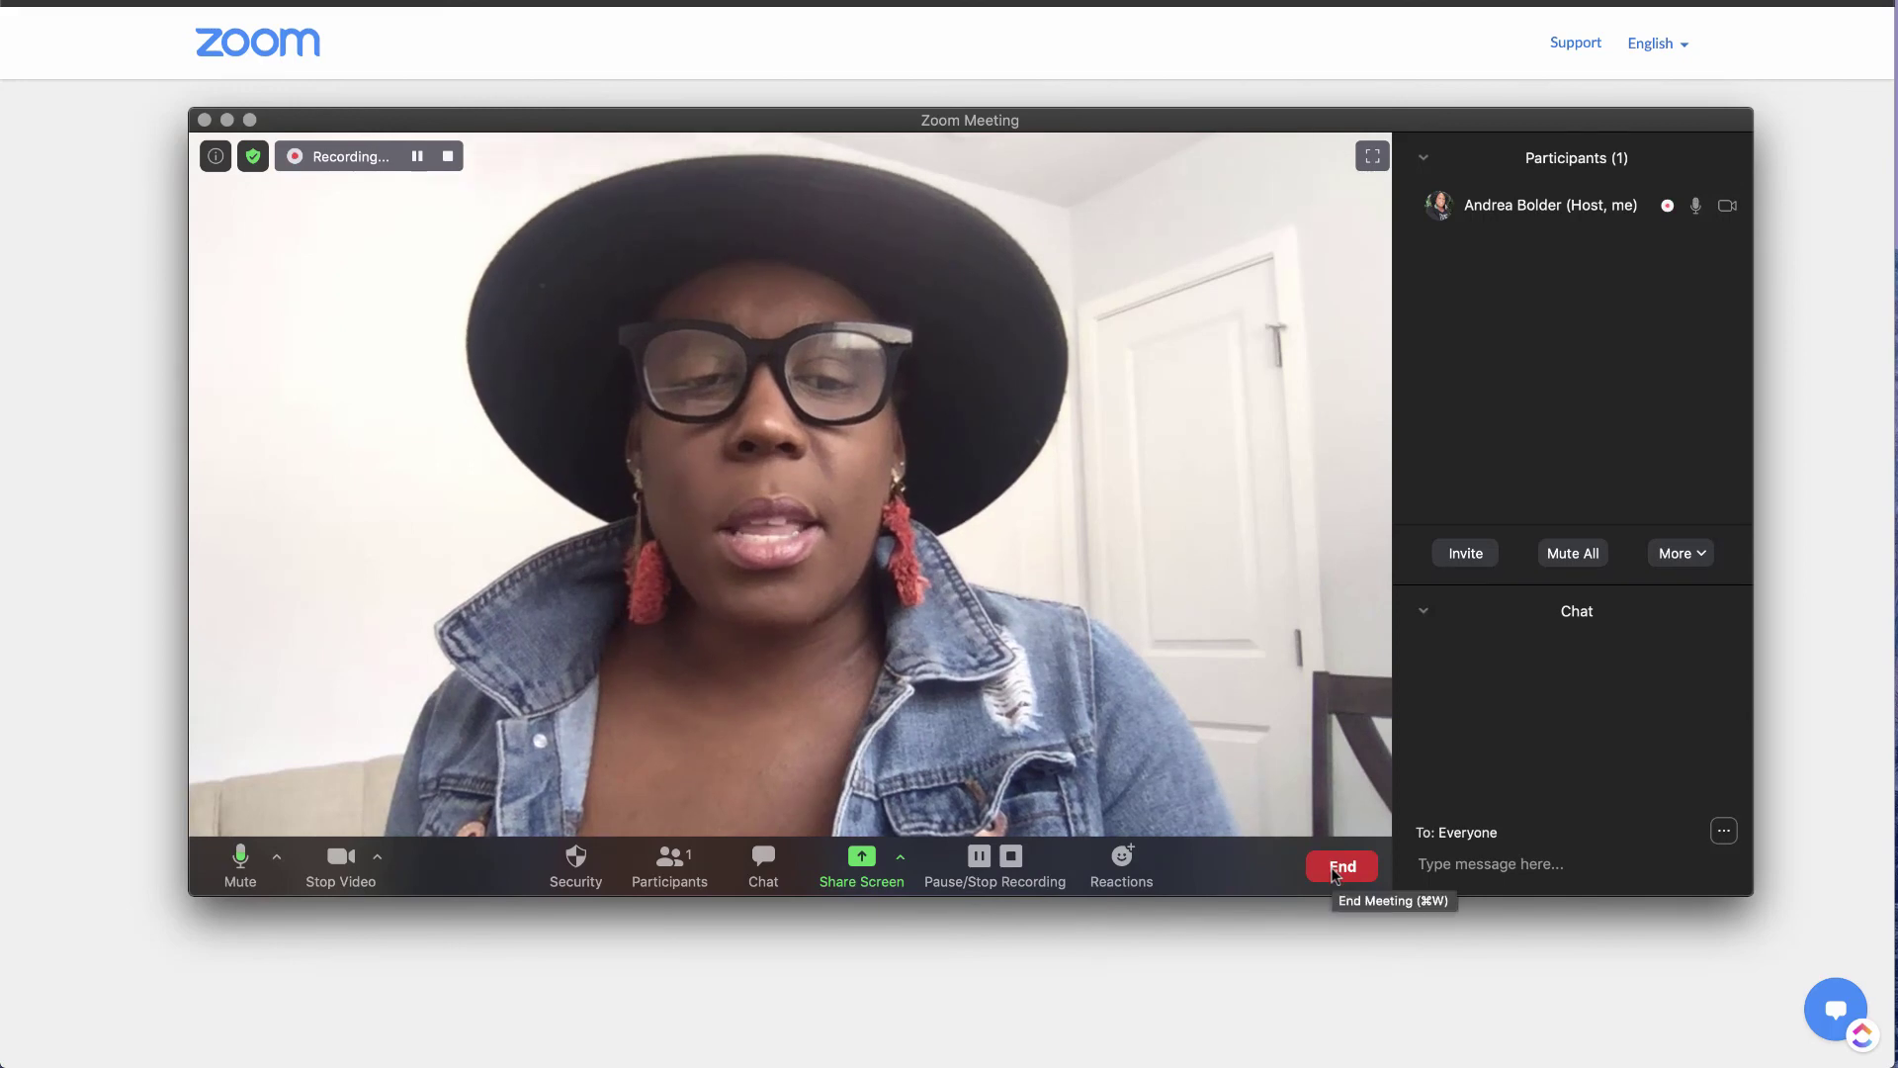
End the meeting for all and save its recording in the proposed Documents/Zoom folder, minimizing the folder window that opens.
left_click(1342, 865)
left_click(1264, 757)
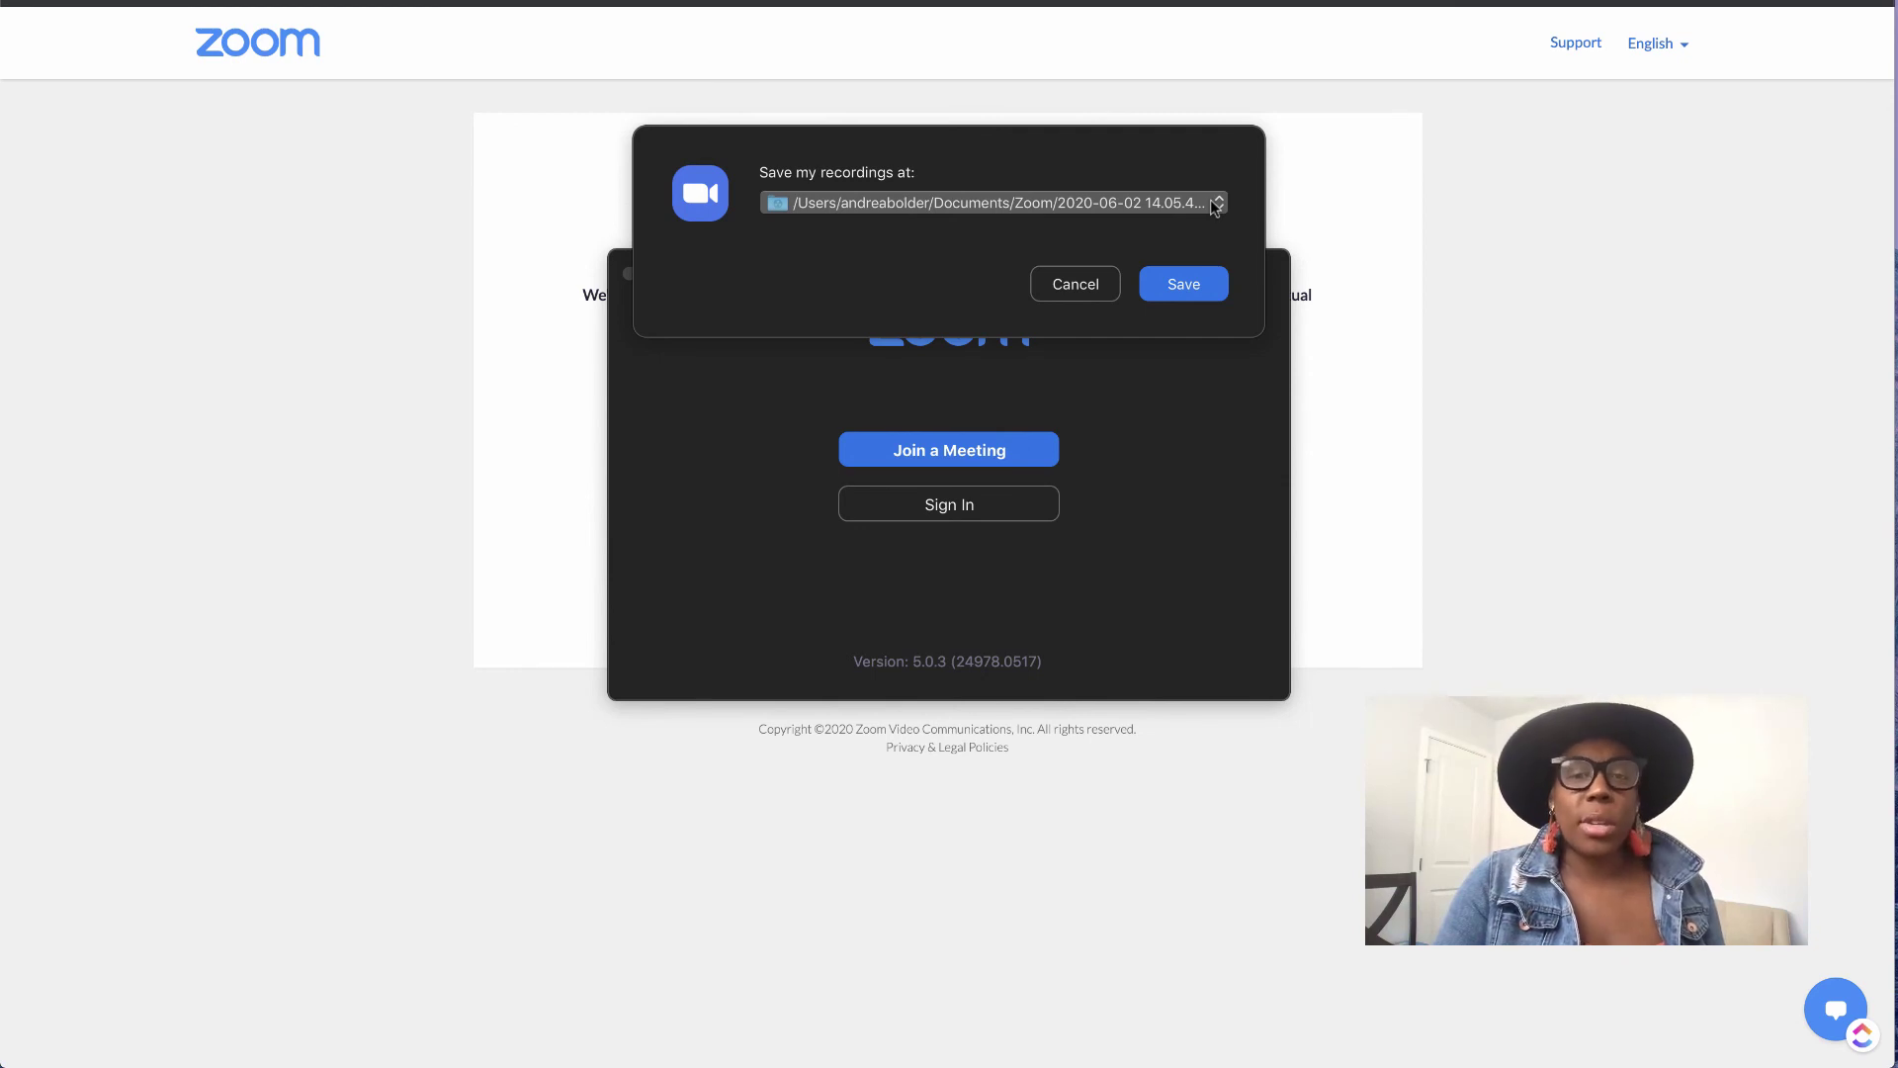
left_click(1181, 285)
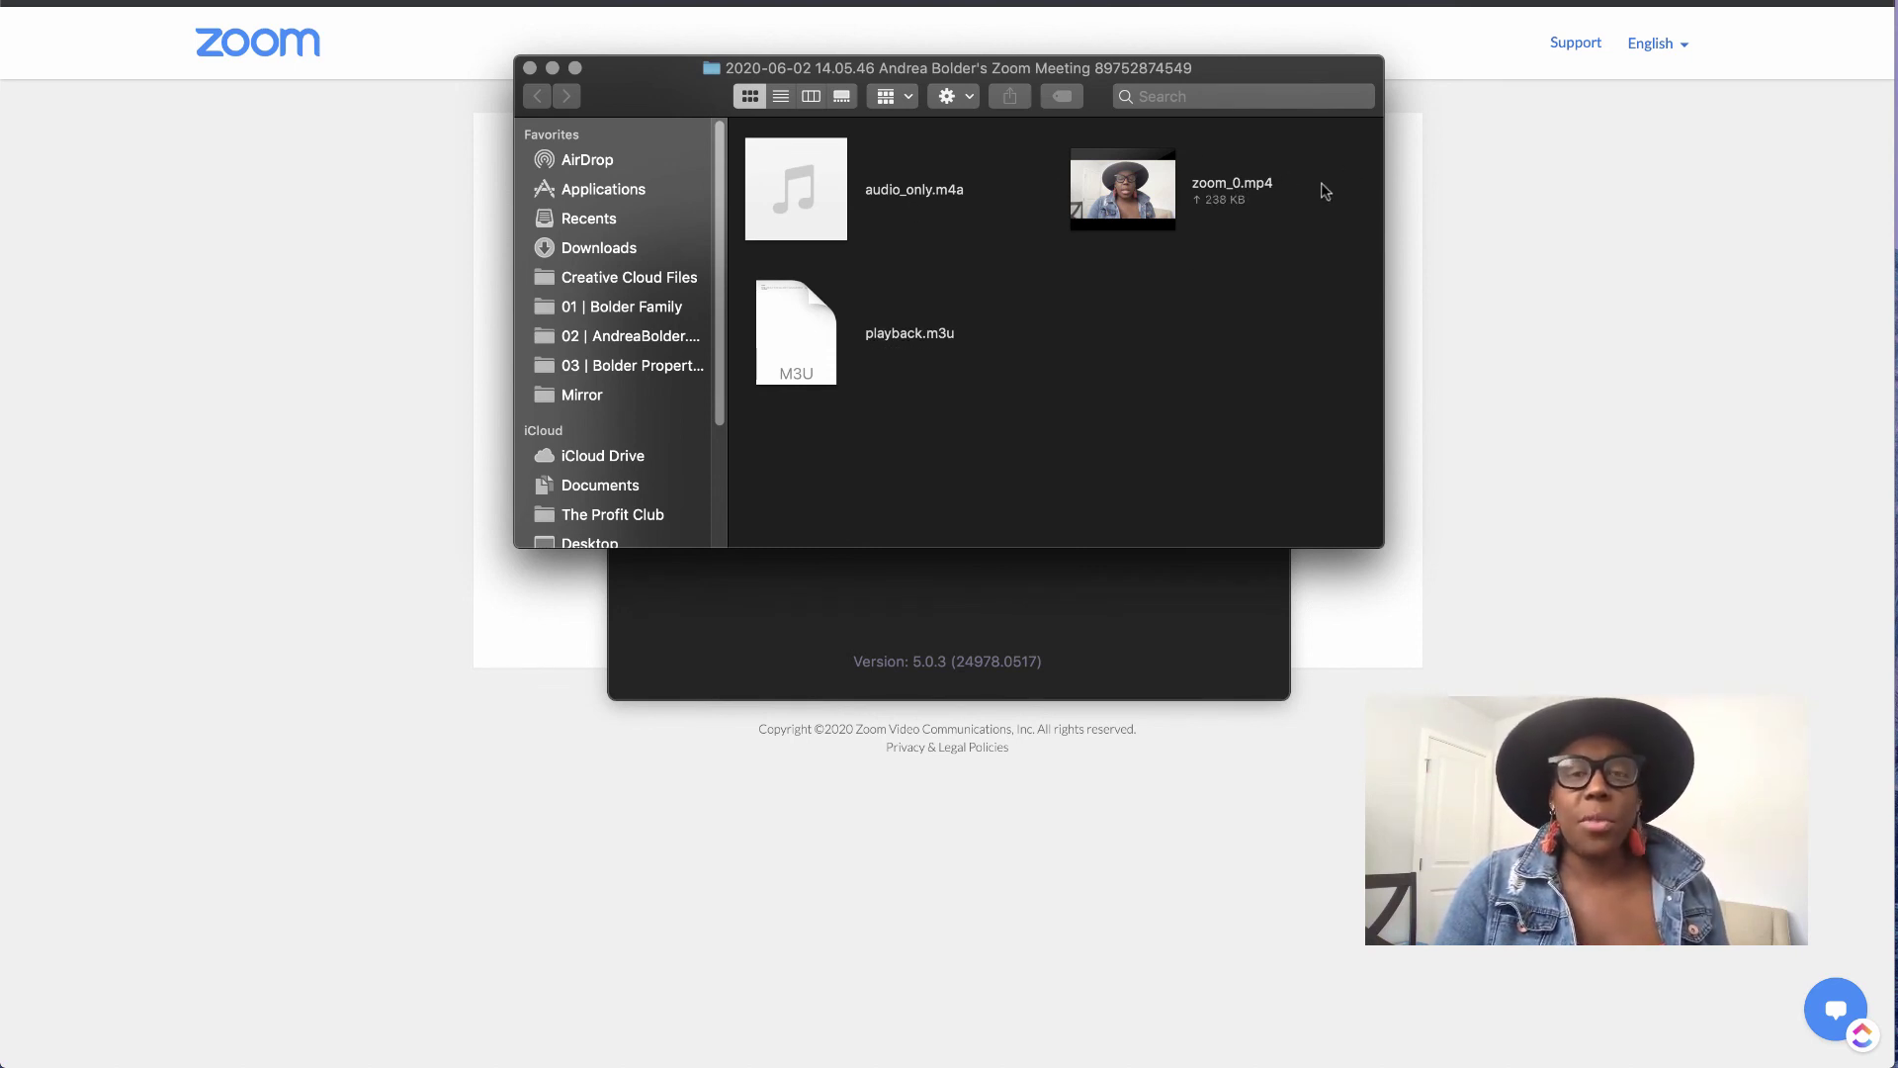
left_click(551, 68)
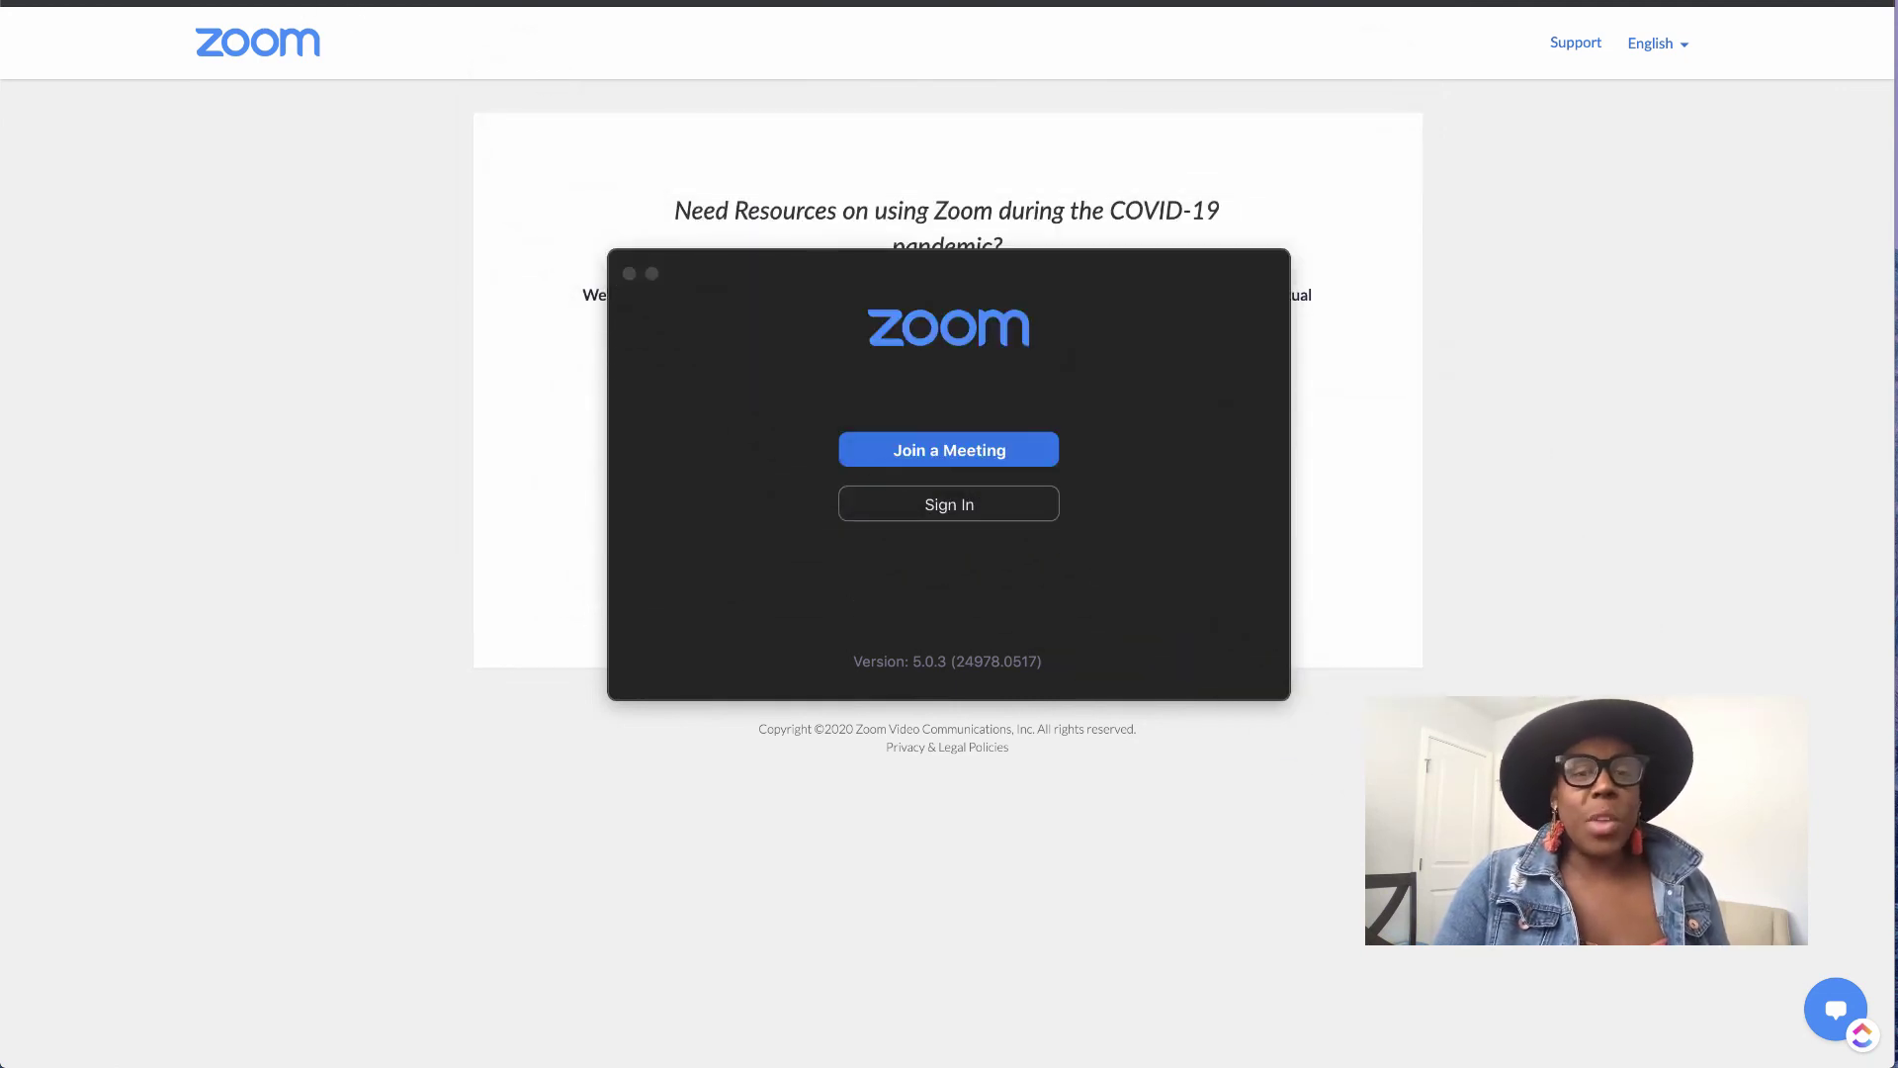